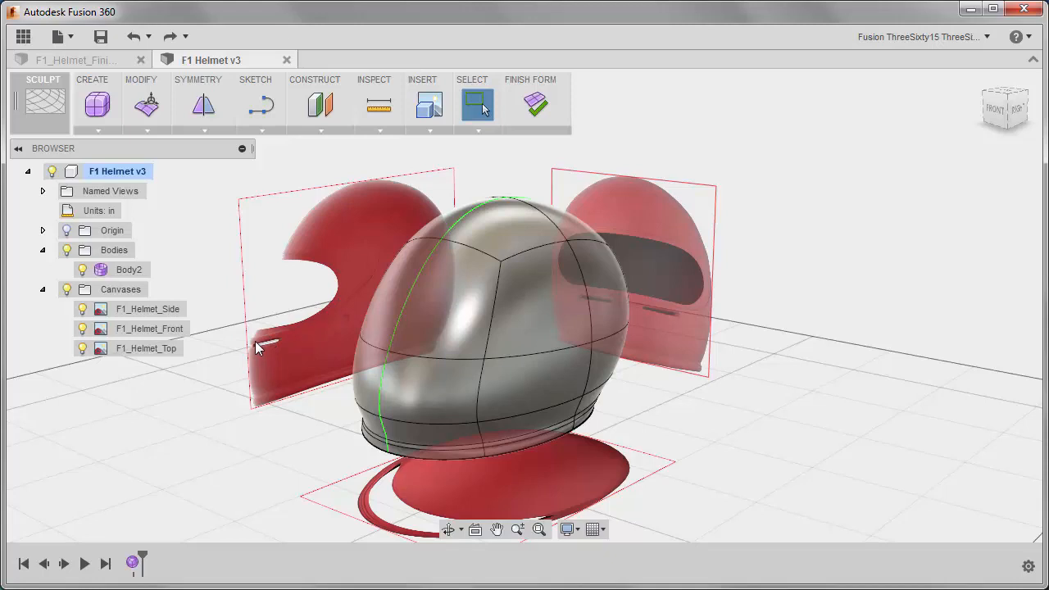
# Paste a copy of the helmet body Body2 in place with no offset and finish the form
pyautogui.click(143, 273)
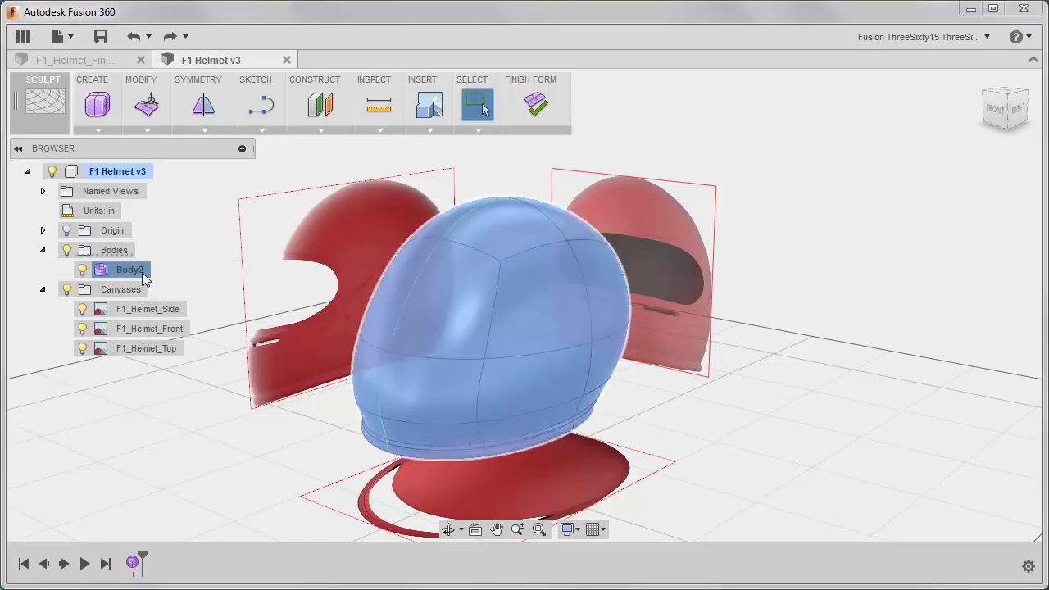
pyautogui.rightClick(142, 273)
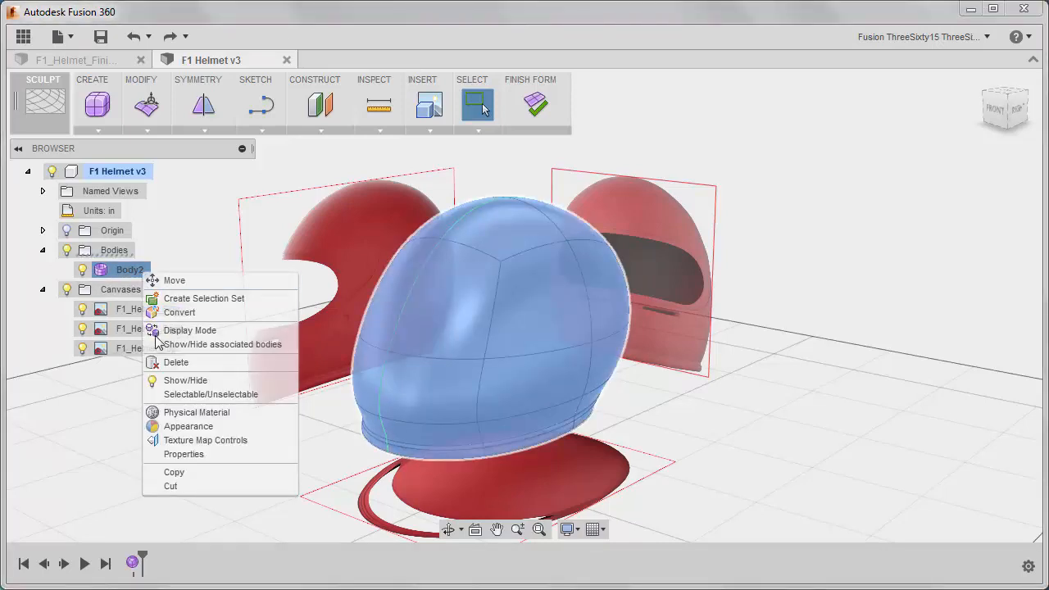
pyautogui.click(174, 473)
pyautogui.click(147, 424)
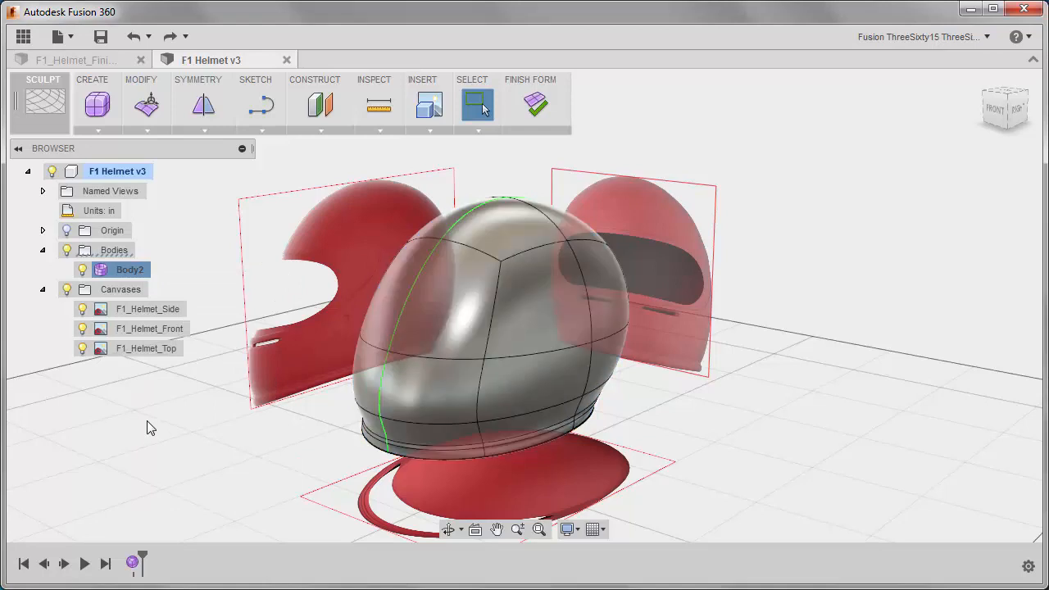
pyautogui.rightClick(161, 406)
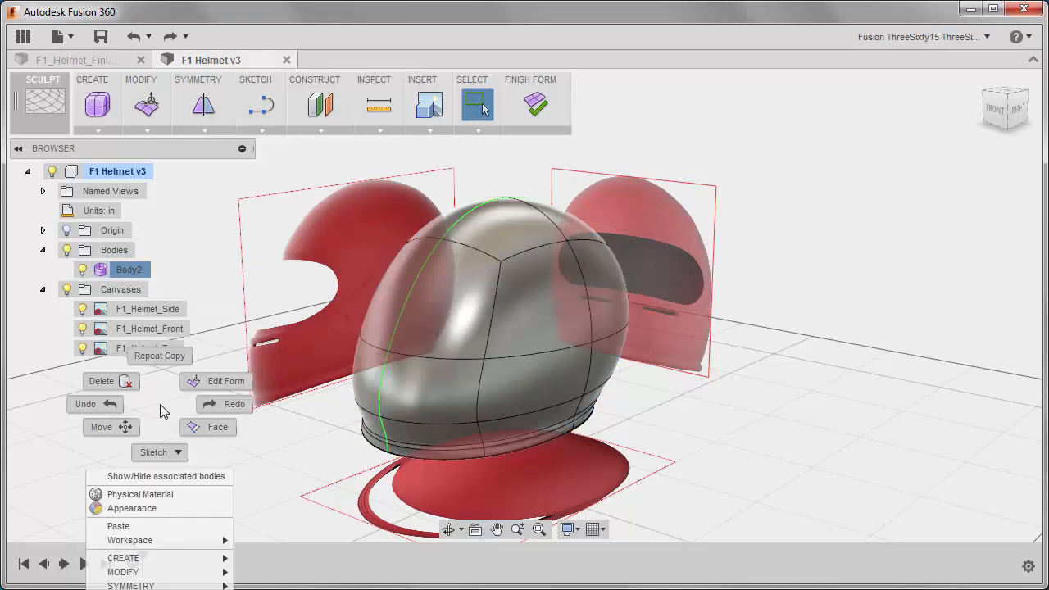
pyautogui.click(139, 526)
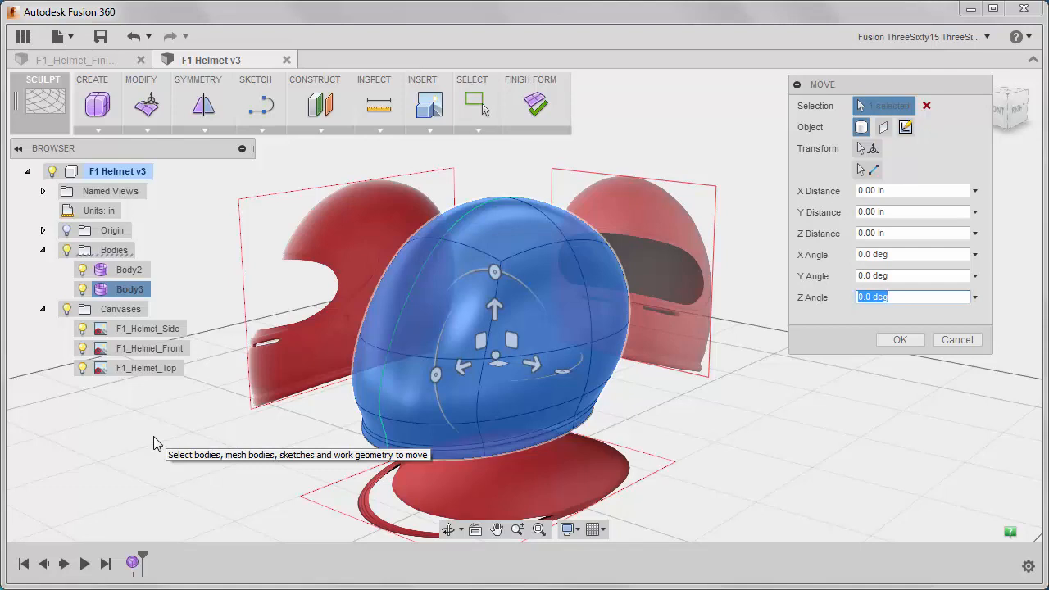
pyautogui.click(894, 341)
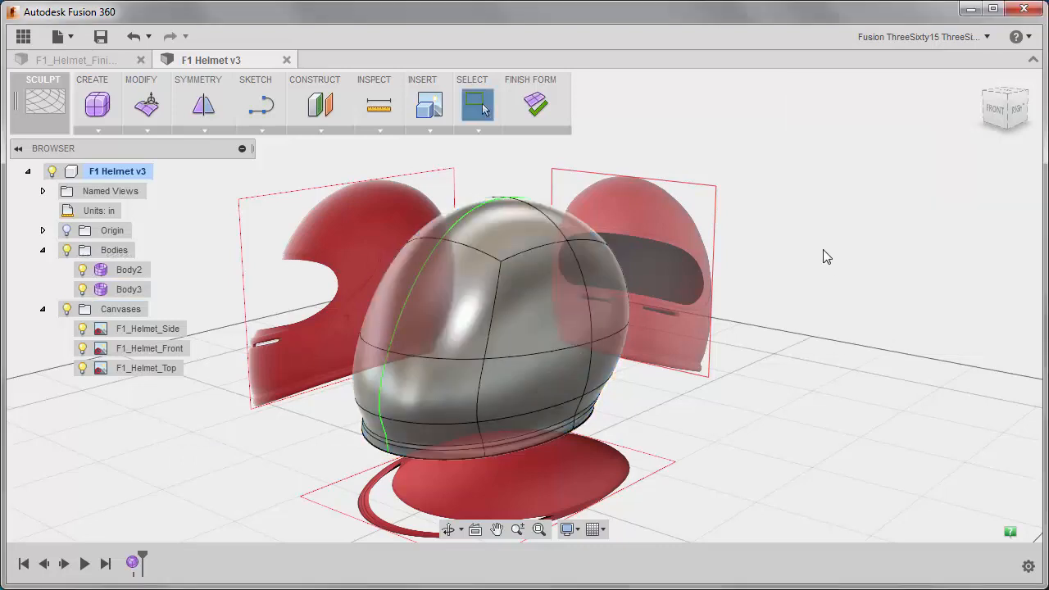
pyautogui.click(533, 104)
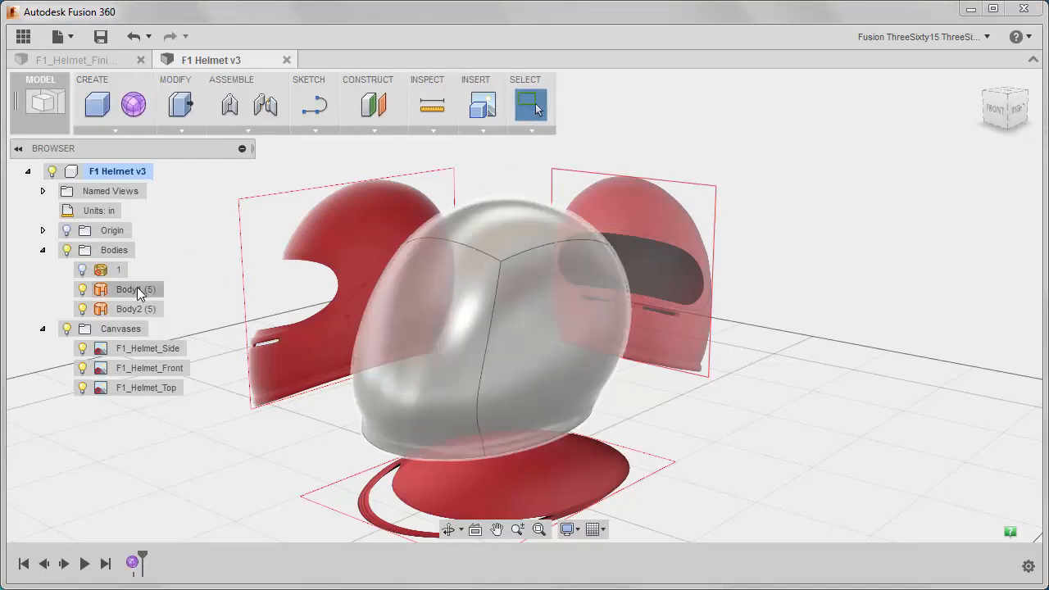
# Start a uniform scale of the Body2 surface and set the scale factor to 0.95
pyautogui.click(137, 289)
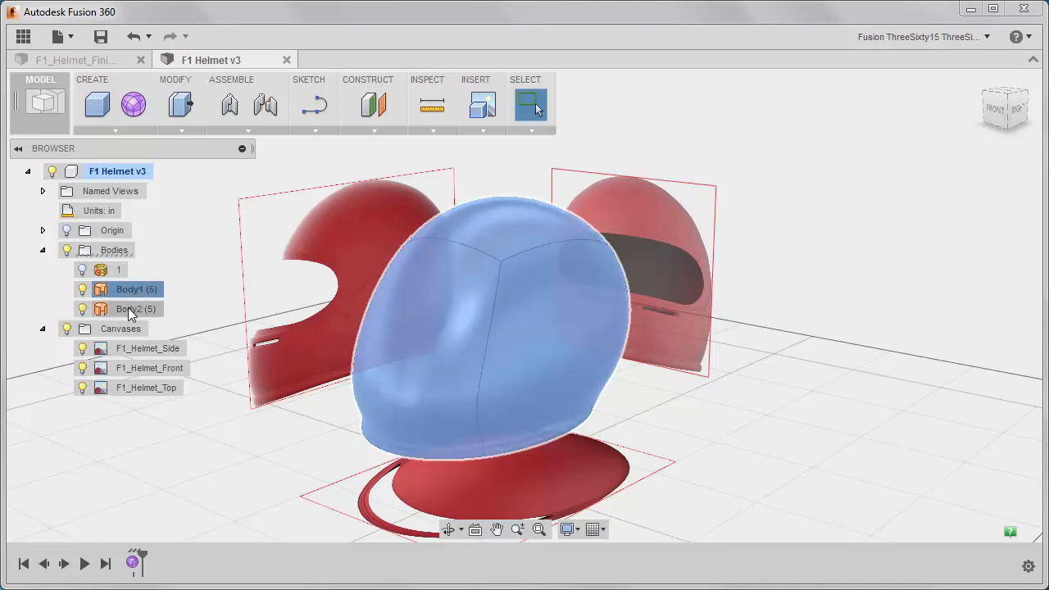
pyautogui.click(129, 311)
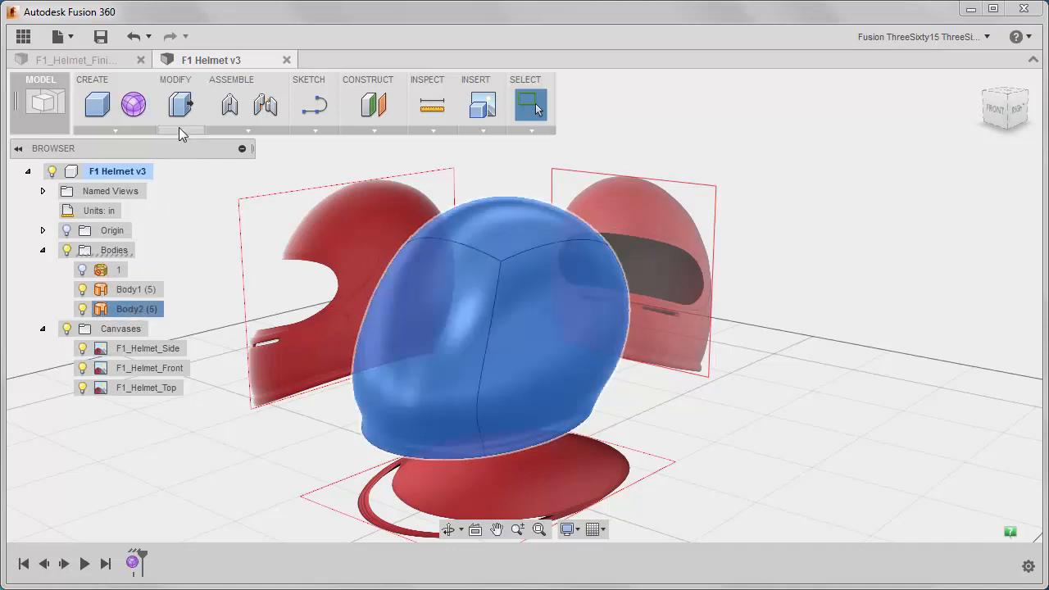
pyautogui.click(180, 129)
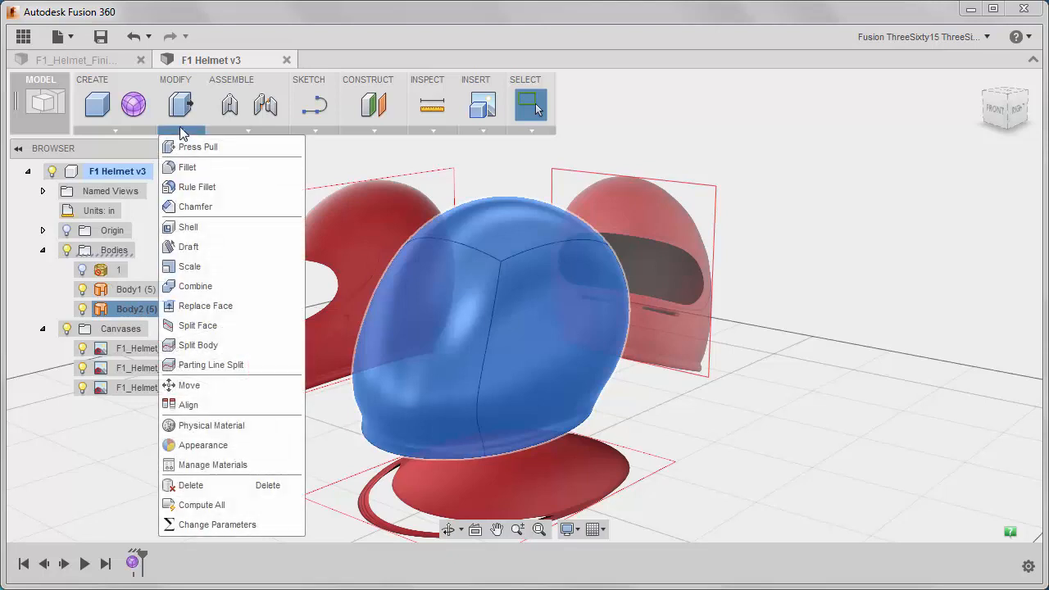
pyautogui.click(200, 268)
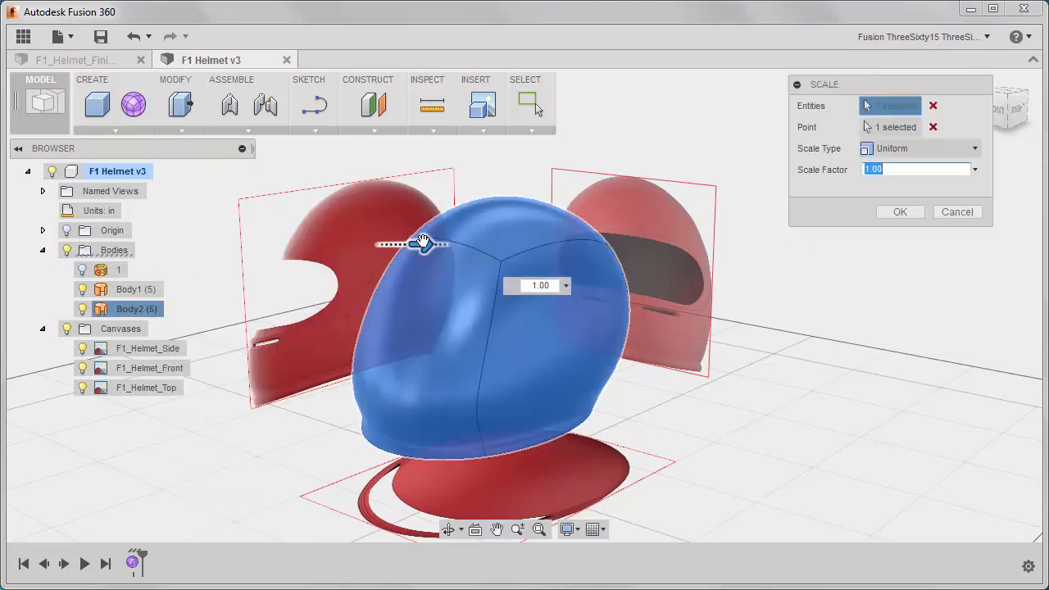
pyautogui.keyDown('shift'); pyautogui.moveTo(568, 343); pyautogui.dragTo(518, 286, button='middle'); pyautogui.keyUp('shift')
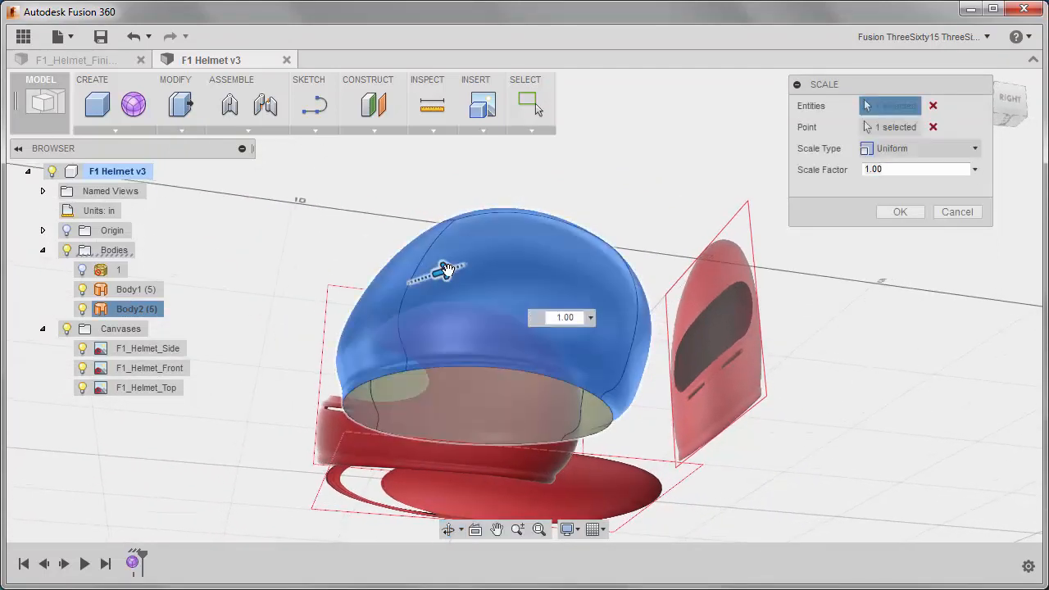
pyautogui.moveTo(450, 271)
pyautogui.mouseDown()
pyautogui.moveTo(455, 263)
pyautogui.moveTo(430, 277)
pyautogui.moveTo(448, 271)
pyautogui.mouseUp()
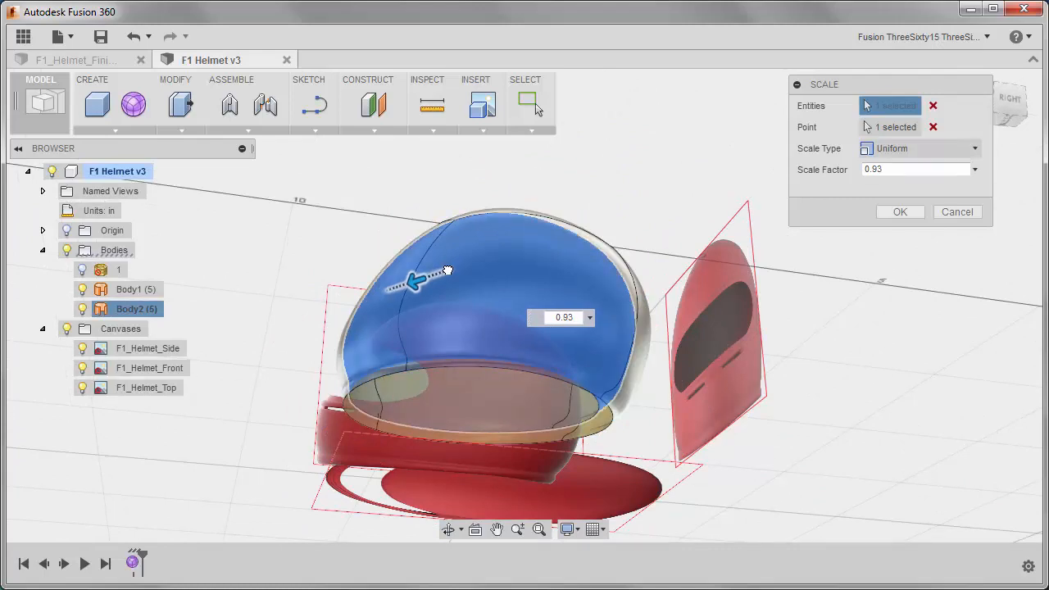
pyautogui.keyDown('shift'); pyautogui.moveTo(443, 342); pyautogui.dragTo(478, 409, button='middle'); pyautogui.keyUp('shift')
pyautogui.moveTo(888, 170); pyautogui.dragTo(853, 176)
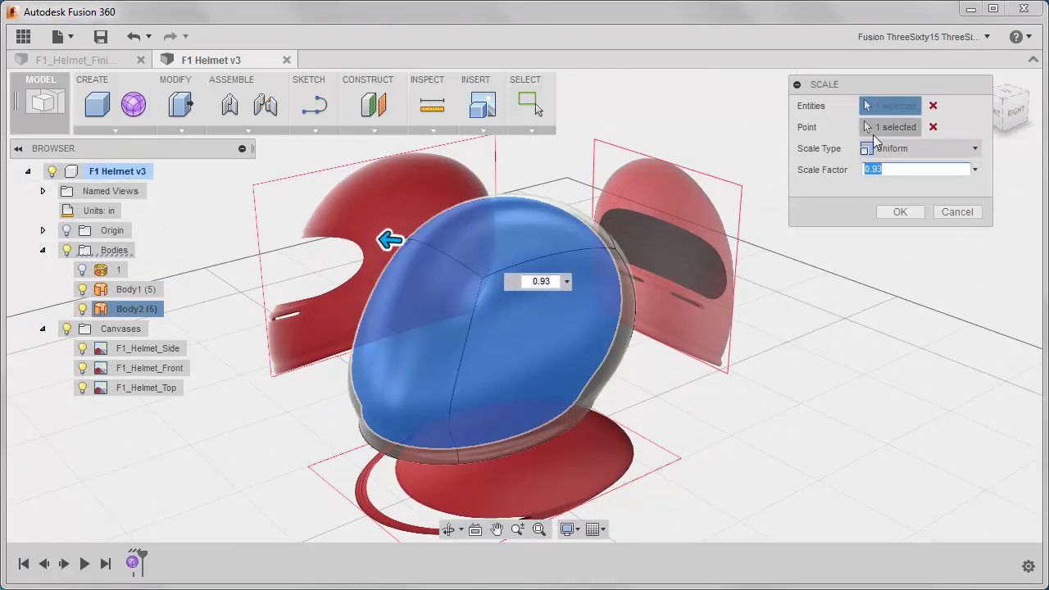
pyautogui.write('.95')
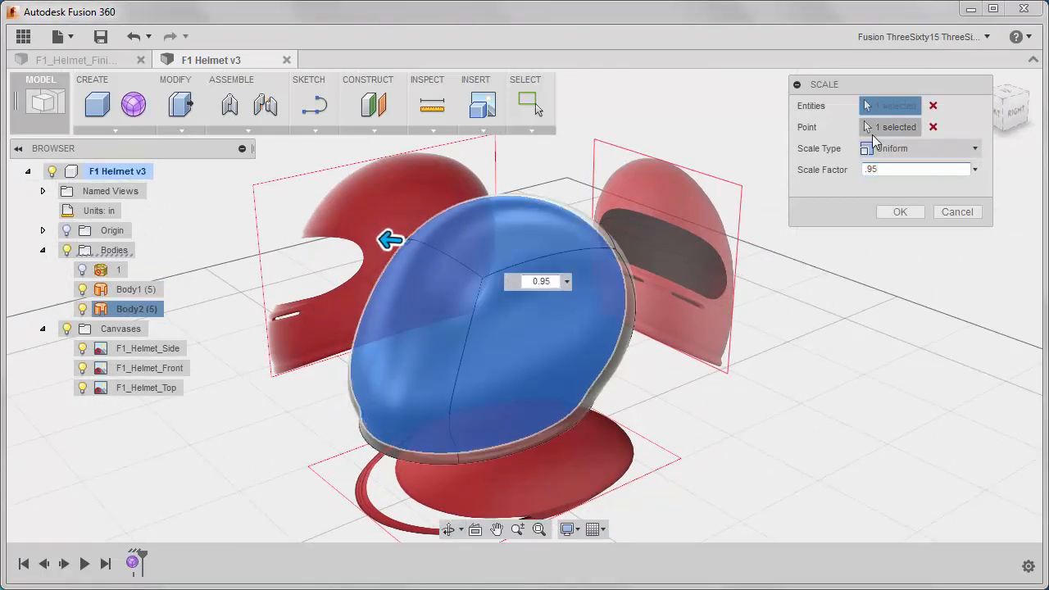
# Compare the gap between the scaled body and the outer helmet in right and front views, and apply the scale
pyautogui.keyDown('shift'); pyautogui.moveTo(640, 336); pyautogui.dragTo(592, 291, button='middle'); pyautogui.keyUp('shift')
pyautogui.click(1007, 106)
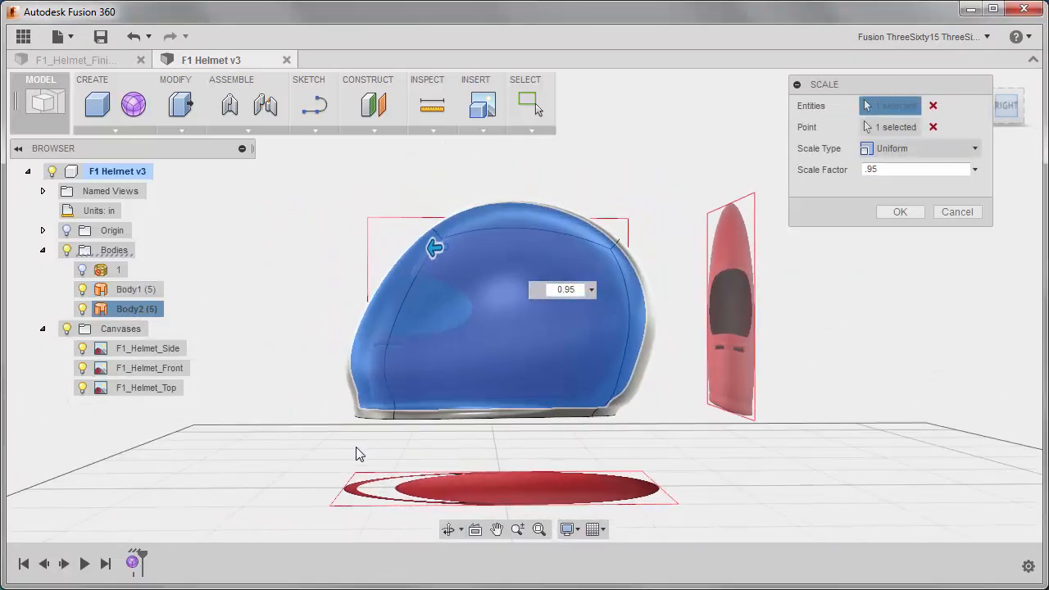
pyautogui.scroll(5, 362, 381)
pyautogui.moveTo(262, 378); pyautogui.dragTo(207, 380, button='middle')
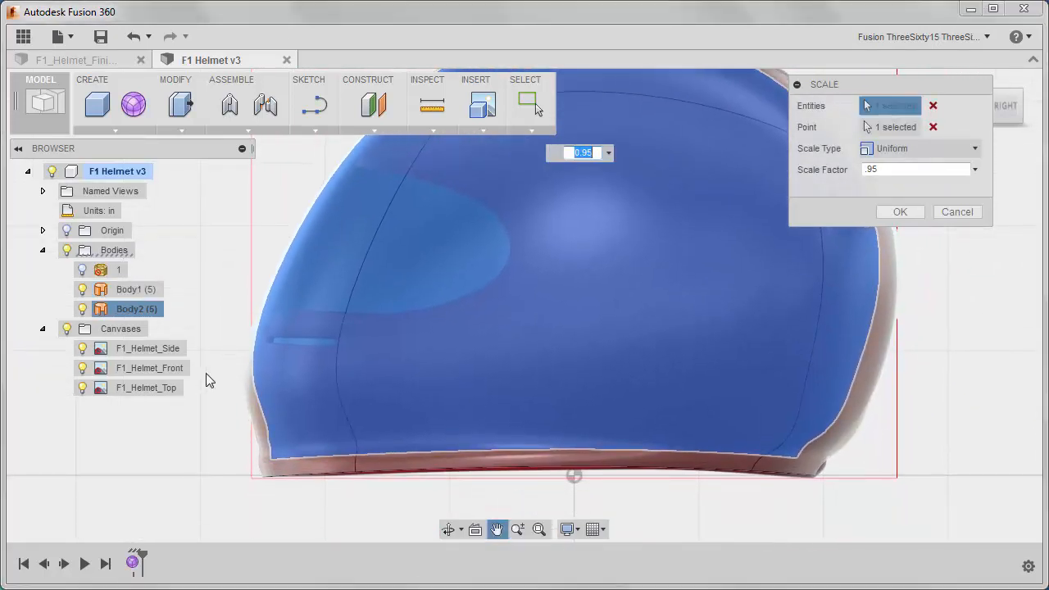
pyautogui.scroll(-3, 207, 379)
pyautogui.scroll(1, 206, 380)
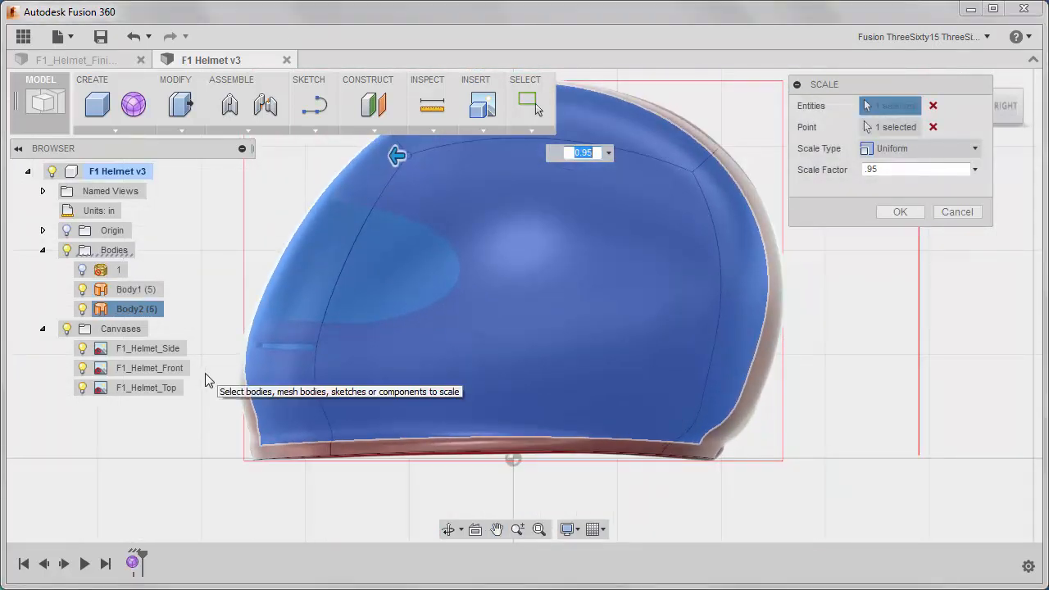
pyautogui.keyDown('shift'); pyautogui.moveTo(205, 373); pyautogui.dragTo(377, 403, button='middle'); pyautogui.keyUp('shift')
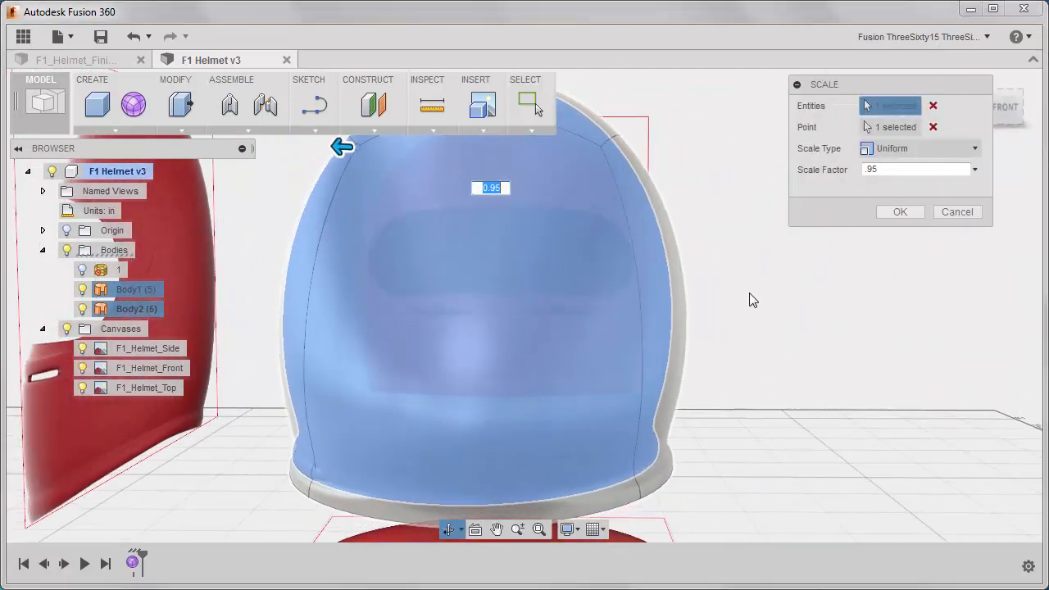
pyautogui.click(1007, 107)
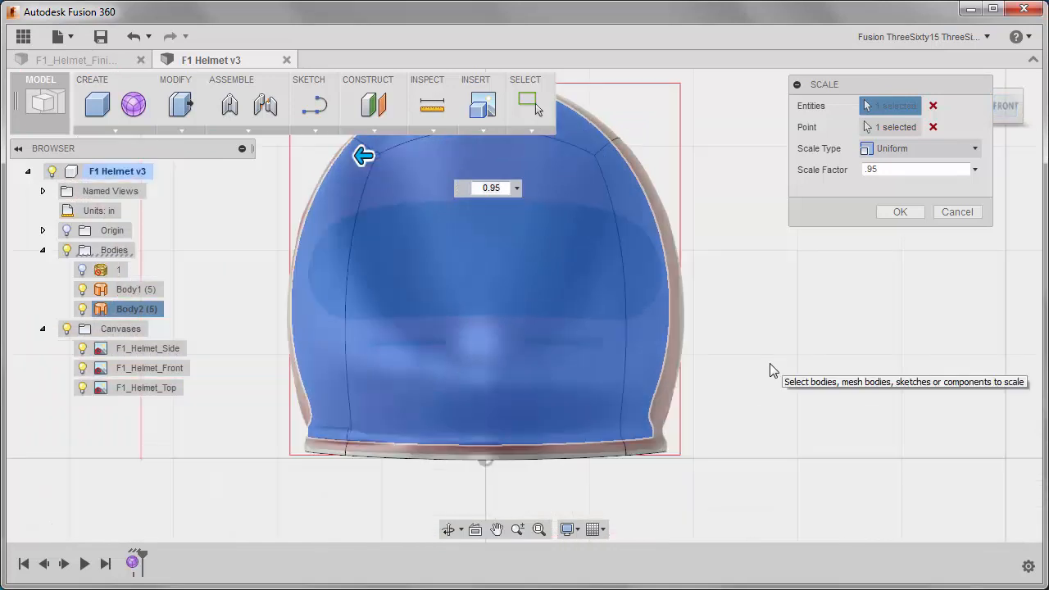
pyautogui.click(900, 212)
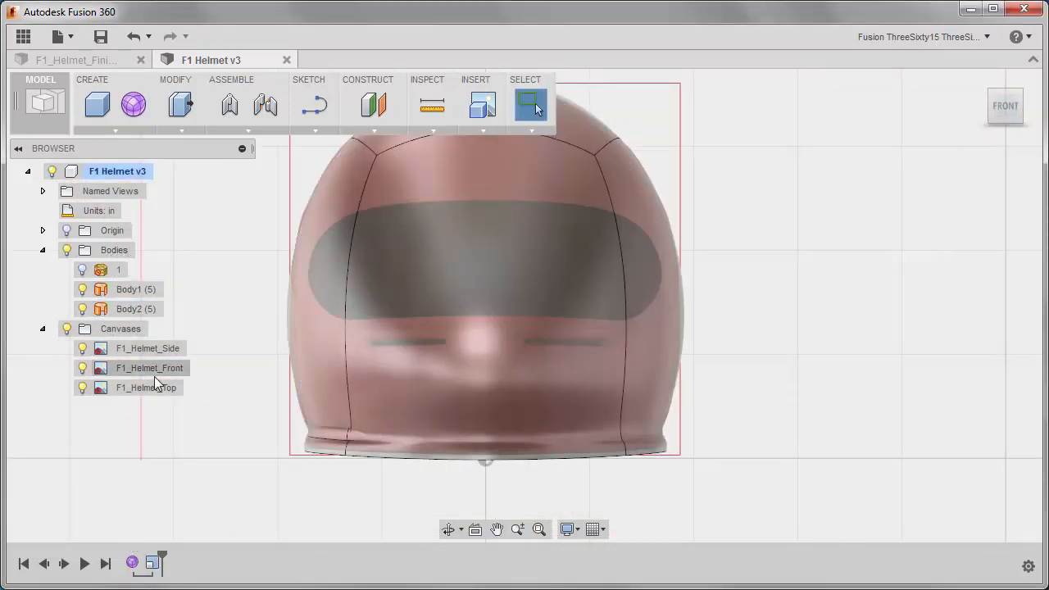
# Move the smaller body Body2 by 0.138 in along X to center it within the outer helmet
pyautogui.click(136, 289)
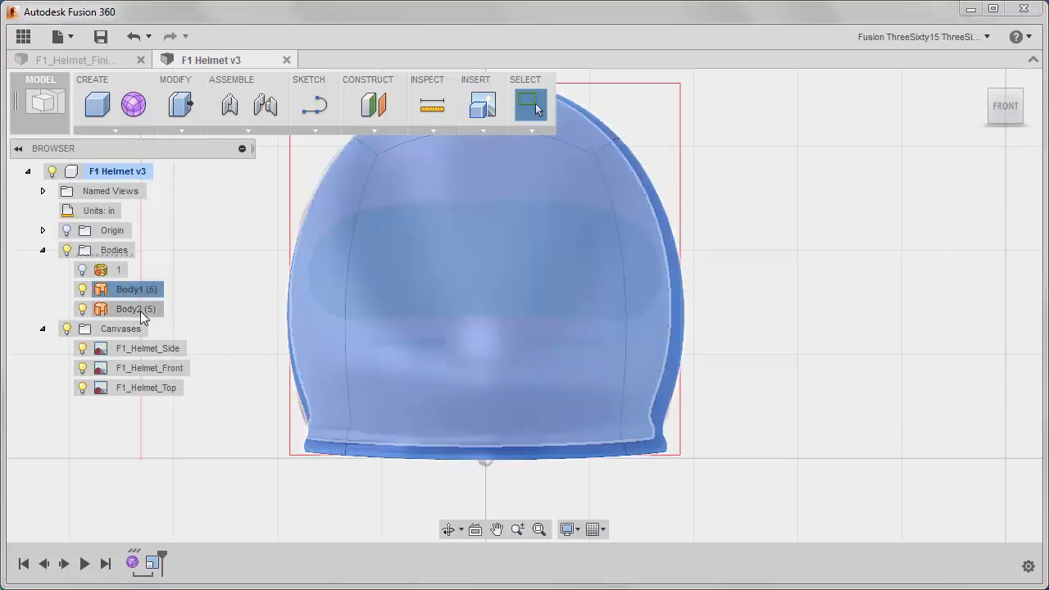
pyautogui.click(141, 311)
pyautogui.rightClick(200, 235)
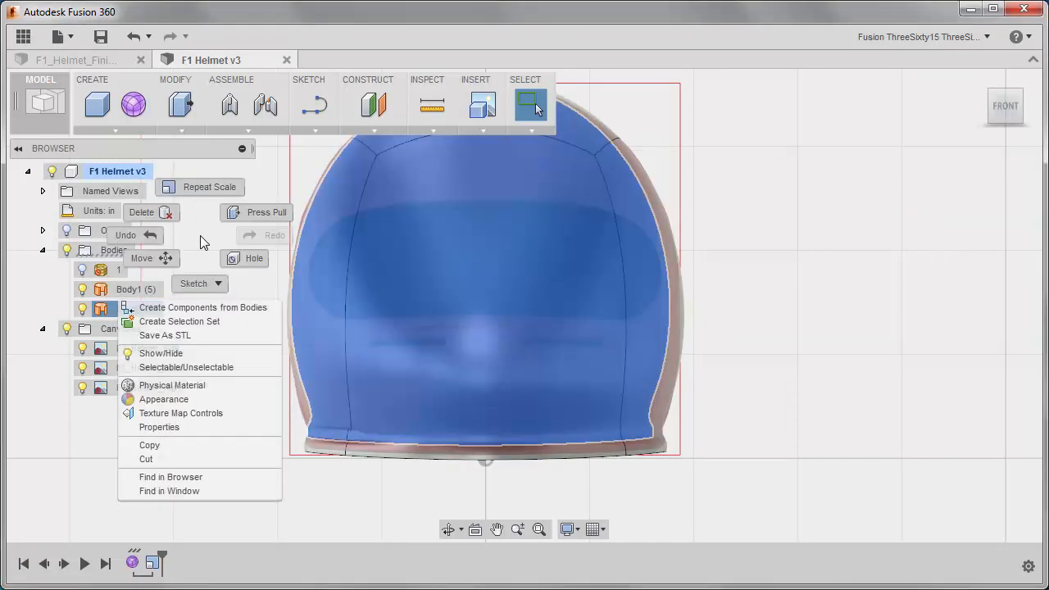
pyautogui.click(143, 259)
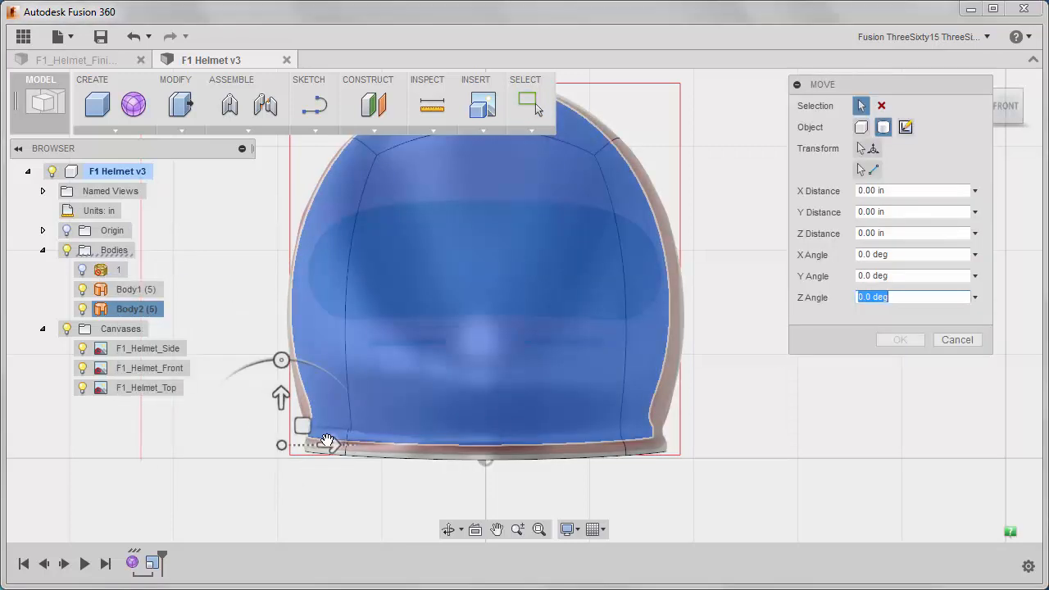
pyautogui.moveTo(327, 443); pyautogui.dragTo(334, 442)
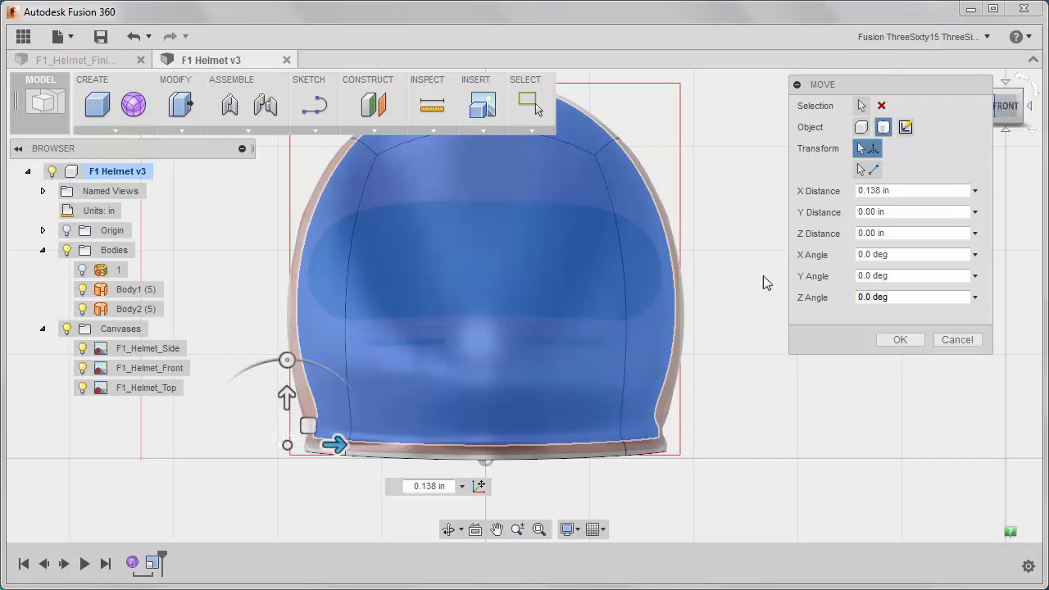
# Shift Body2 by -0.138 in along Z inside the outer helmet and apply the move
pyautogui.keyDown('shift'); pyautogui.moveTo(763, 284); pyautogui.dragTo(530, 342, button='middle'); pyautogui.keyUp('shift')
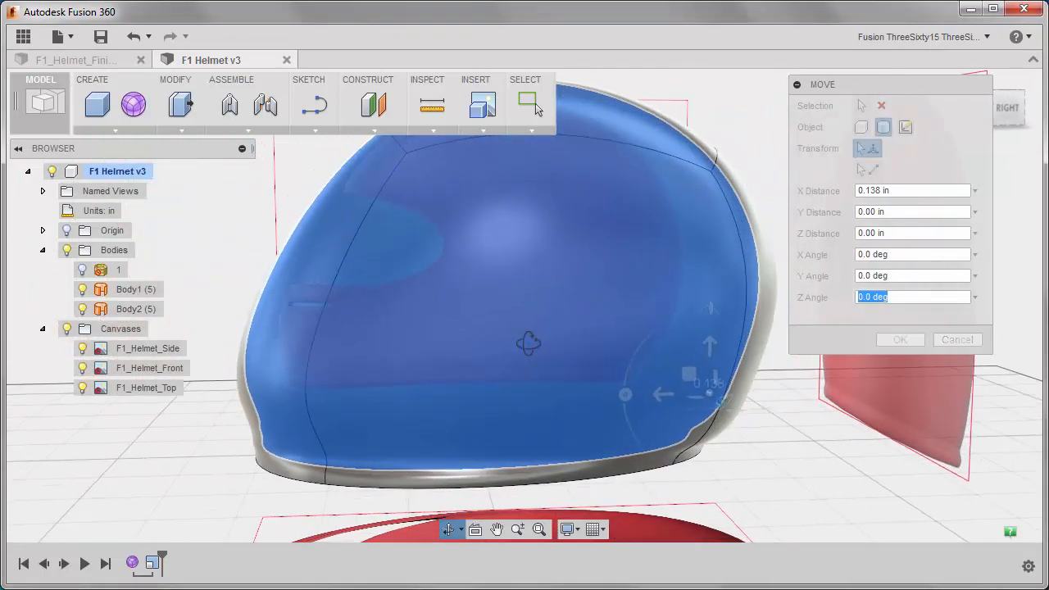
pyautogui.click(1006, 109)
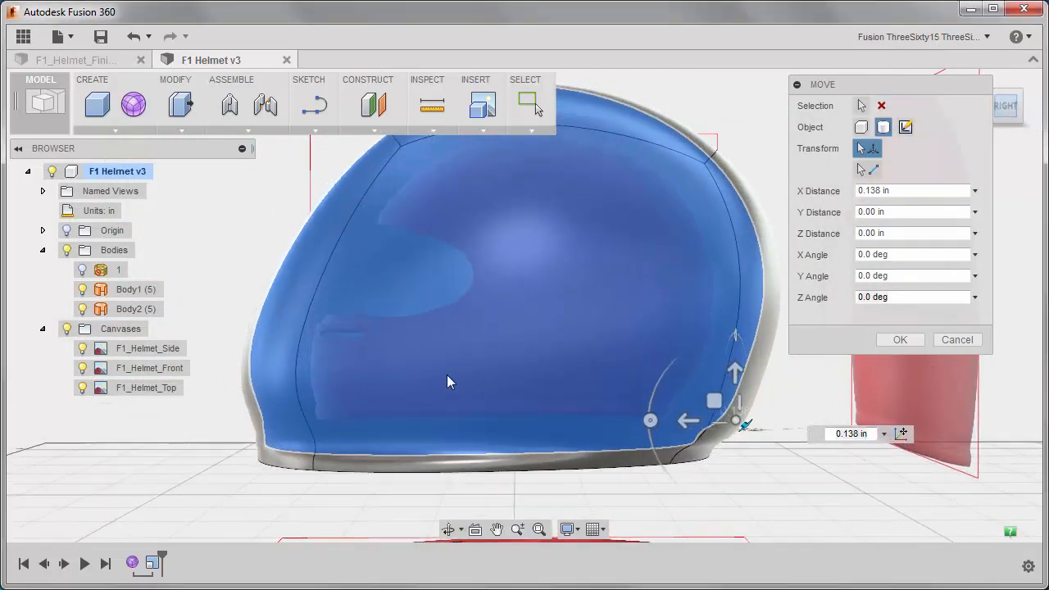
pyautogui.moveTo(733, 443); pyautogui.dragTo(736, 446)
pyautogui.keyDown('shift'); pyautogui.moveTo(523, 363); pyautogui.dragTo(574, 387, button='middle'); pyautogui.keyUp('shift')
pyautogui.scroll(-2, 569, 377)
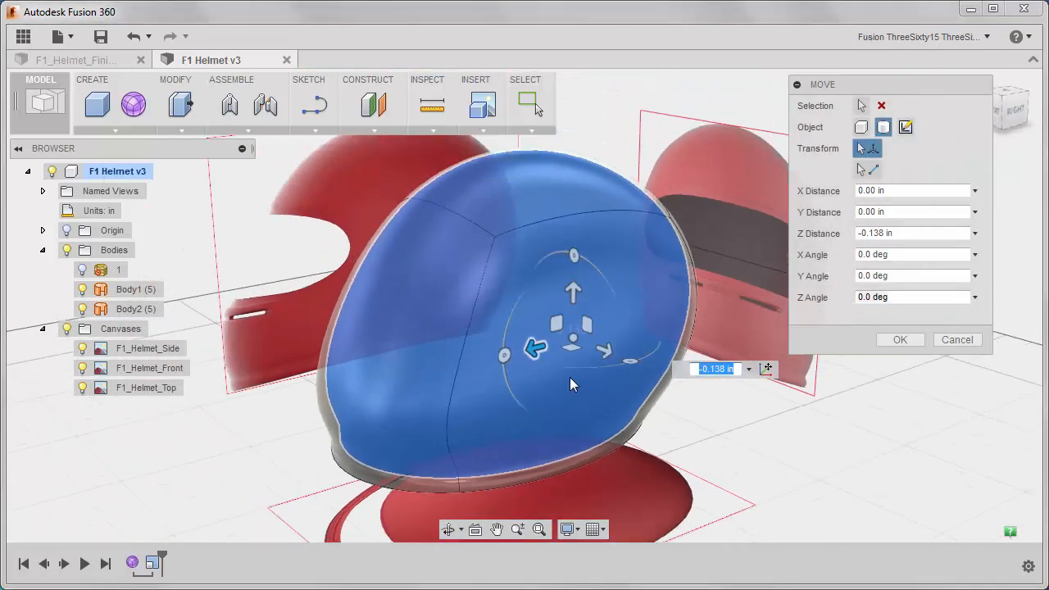
pyautogui.click(902, 340)
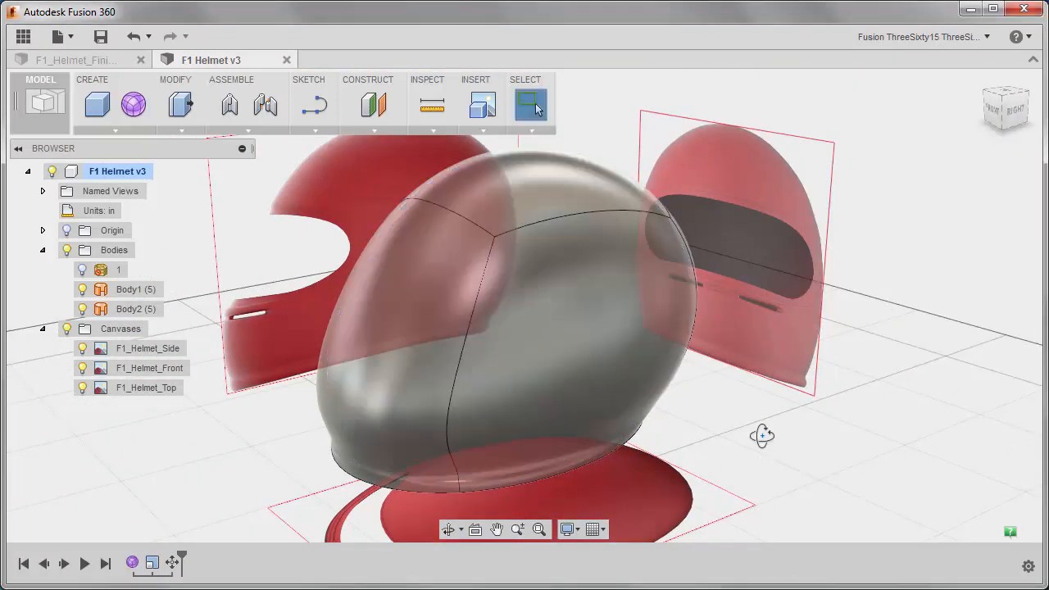
# Hide the outer helmet surface Body1, leaving the inner body Body2 shown
pyautogui.keyDown('shift'); pyautogui.moveTo(761, 435); pyautogui.dragTo(721, 426, button='middle'); pyautogui.keyUp('shift')
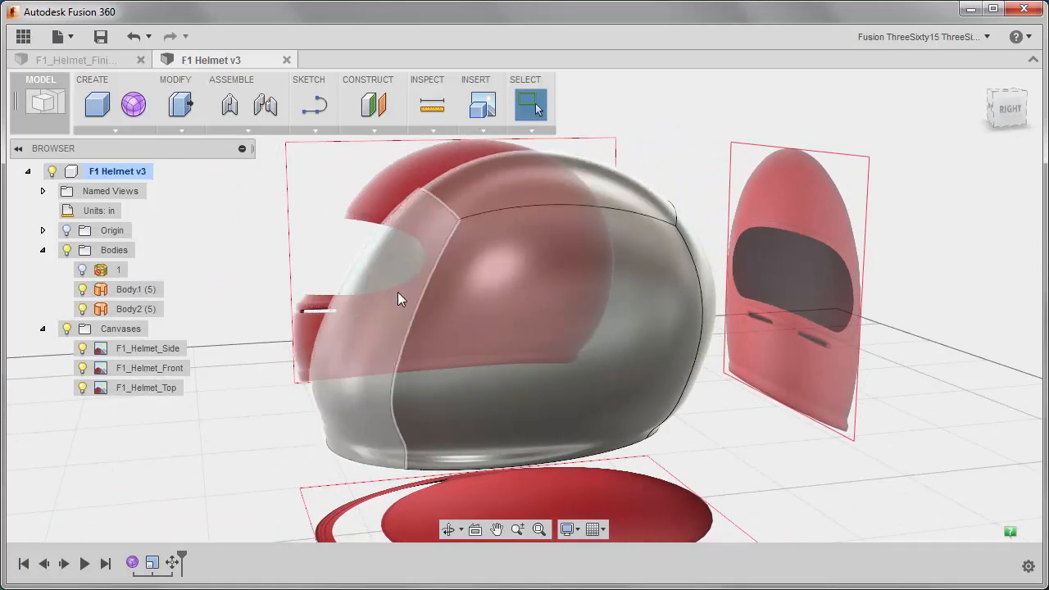
pyautogui.keyDown('shift'); pyautogui.moveTo(414, 292); pyautogui.dragTo(450, 289, button='middle'); pyautogui.keyUp('shift')
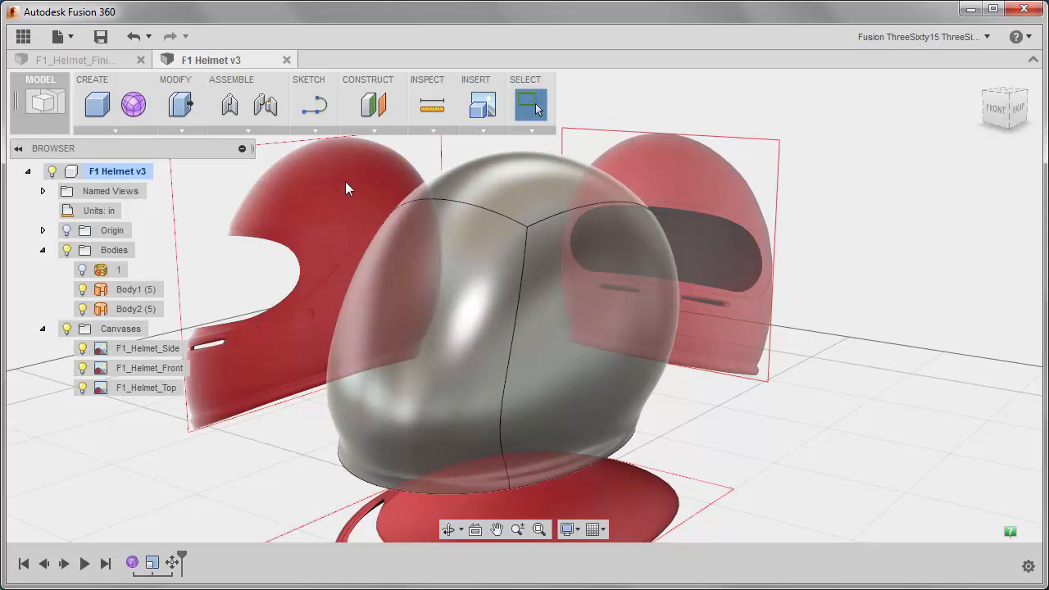
pyautogui.click(127, 292)
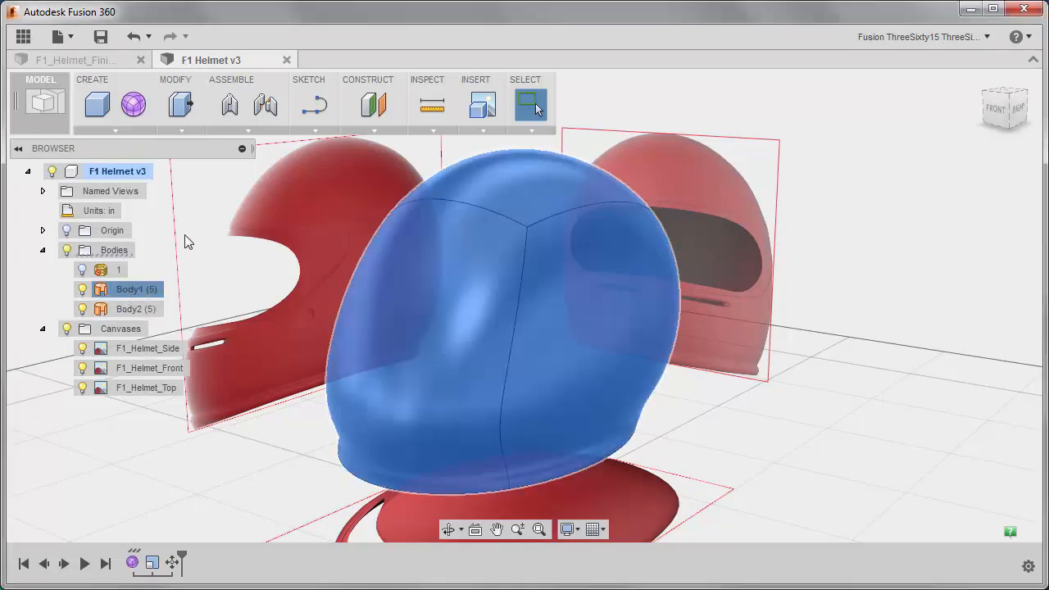
pyautogui.click(185, 241)
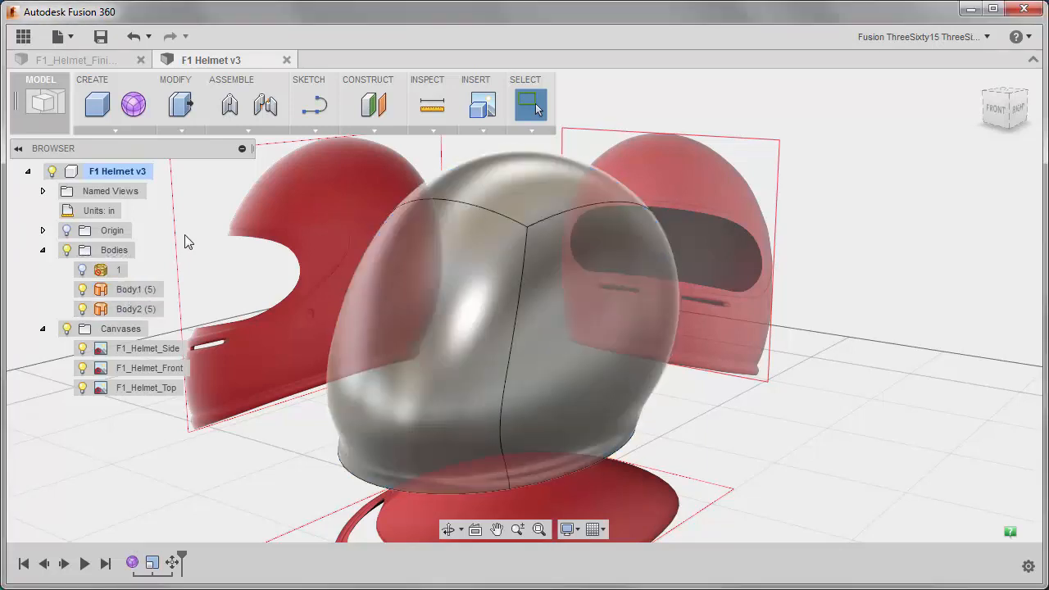
pyautogui.keyDown('shift'); pyautogui.moveTo(241, 239); pyautogui.dragTo(217, 229, button='middle'); pyautogui.keyUp('shift')
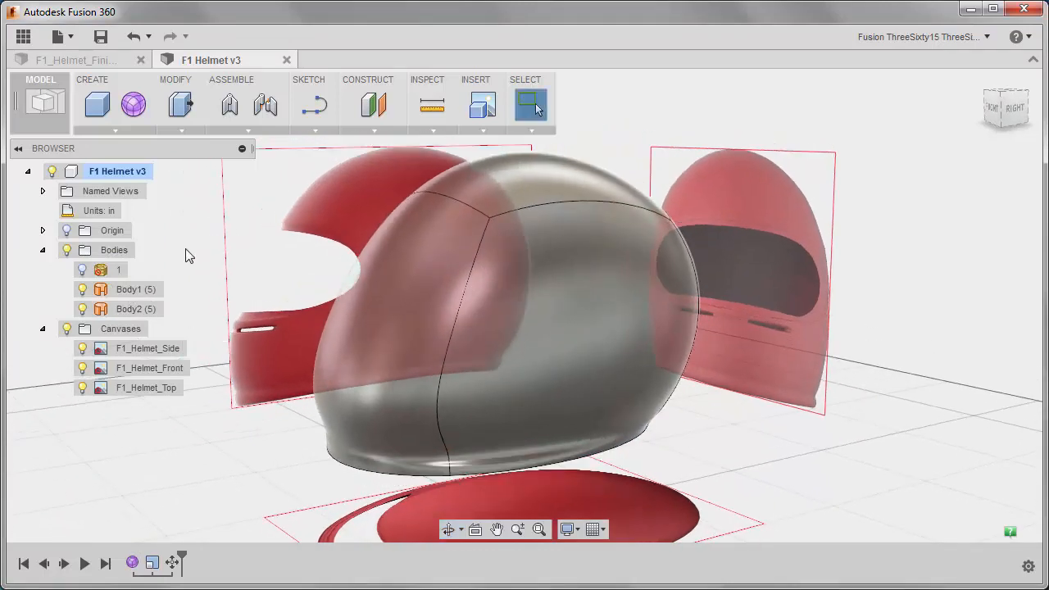
pyautogui.click(82, 291)
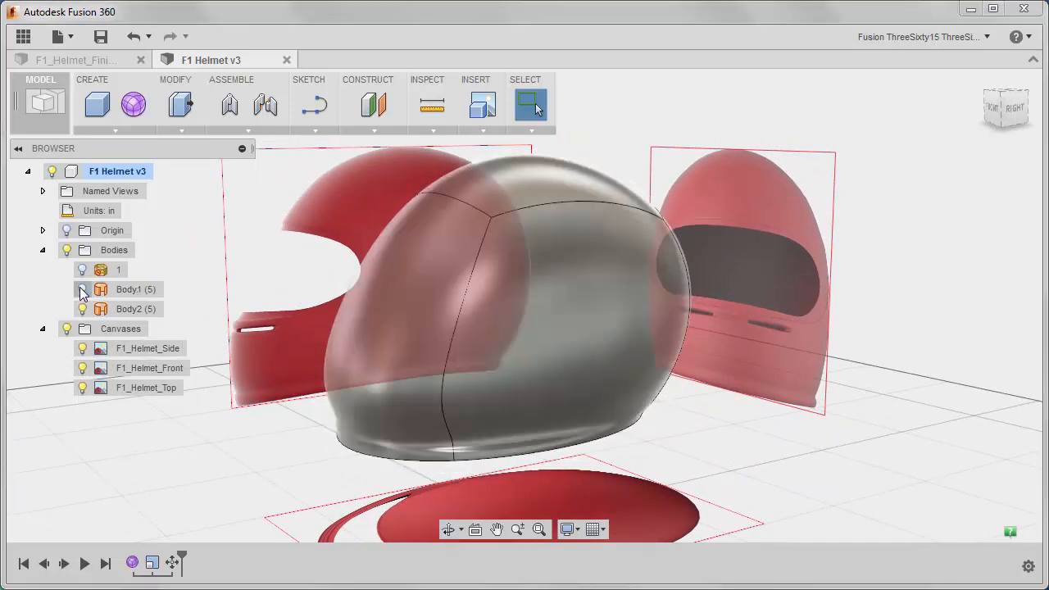
# Hide the inner body Body2 and create a new sketch on the vertical origin plane parallel to the side canvas, facing the right view
pyautogui.click(82, 309)
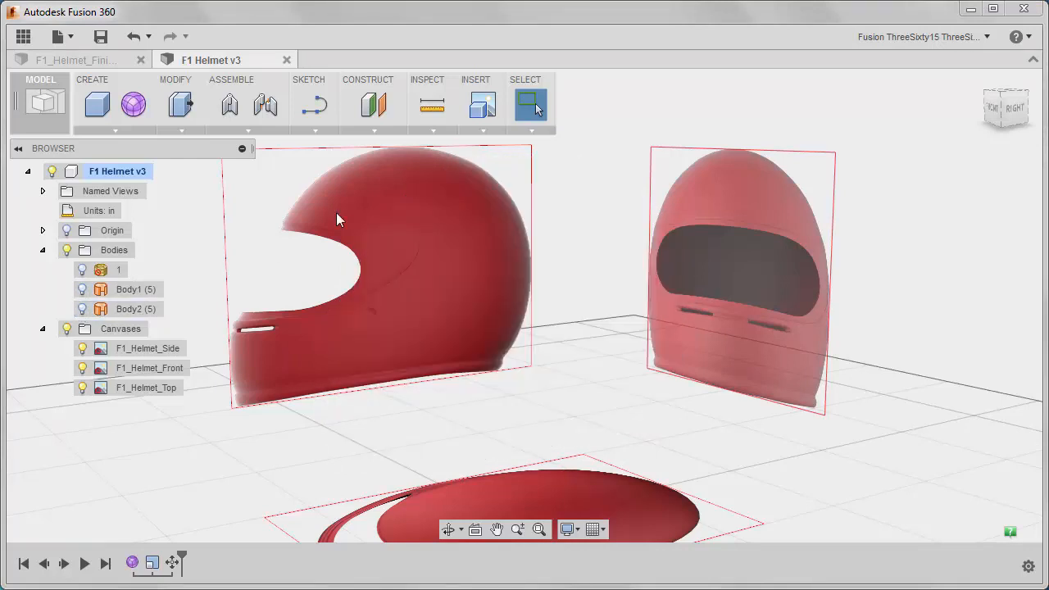
pyautogui.click(1014, 114)
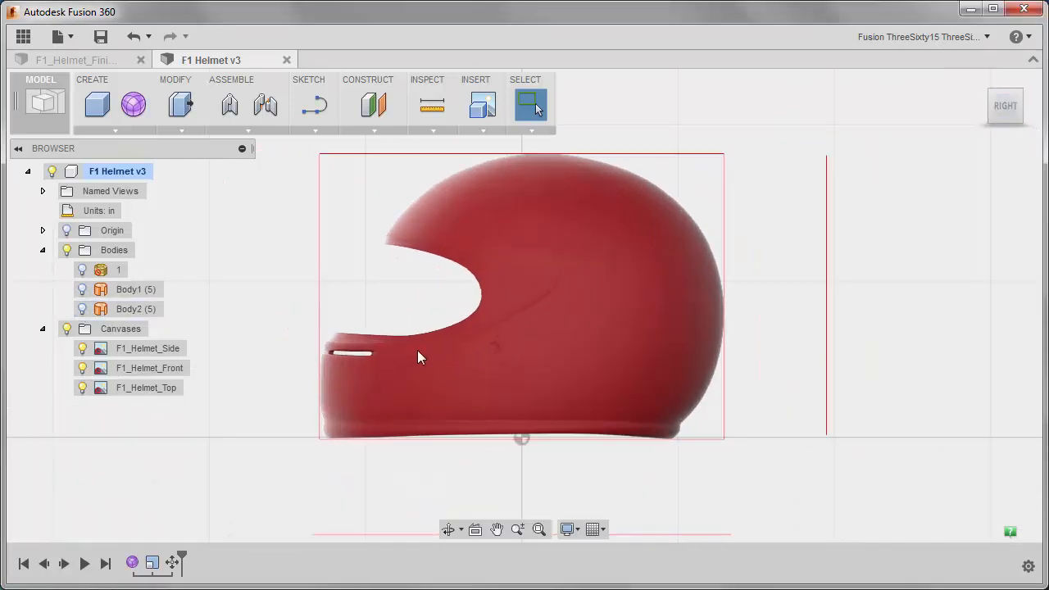
pyautogui.scroll(2, 417, 350)
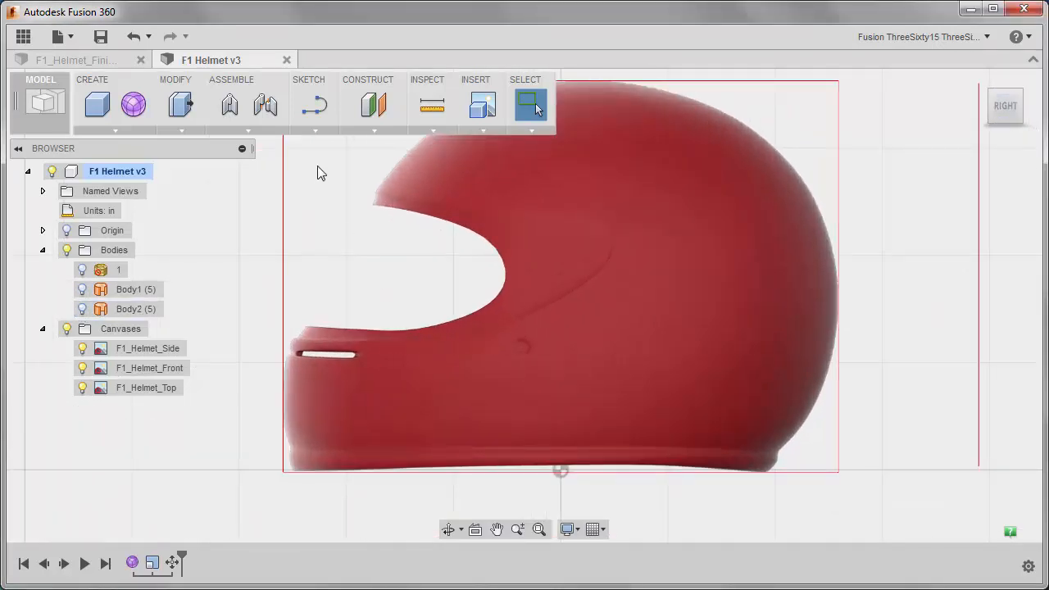
pyautogui.click(318, 131)
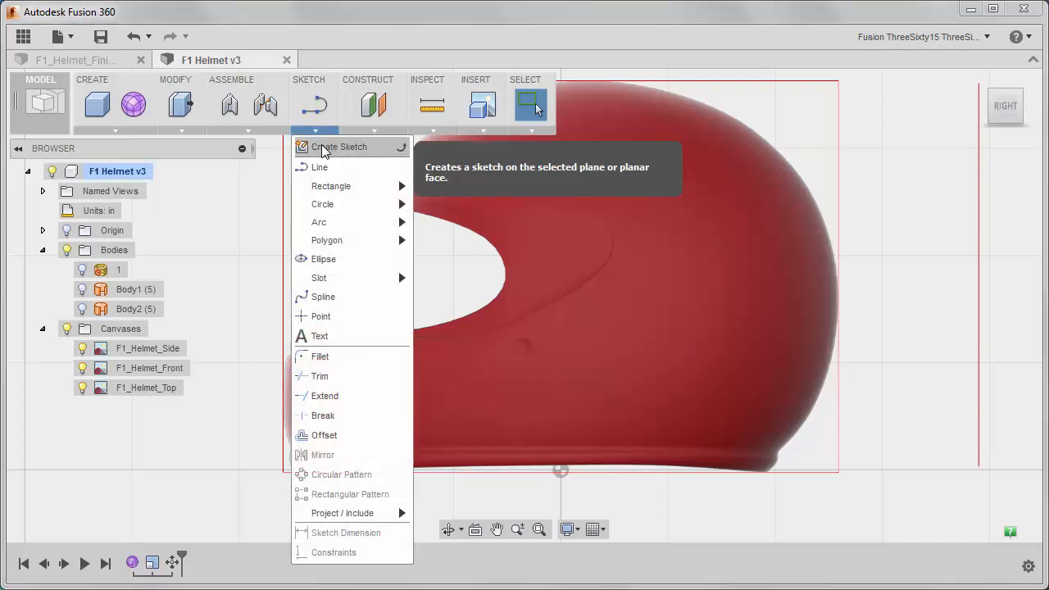
pyautogui.click(332, 146)
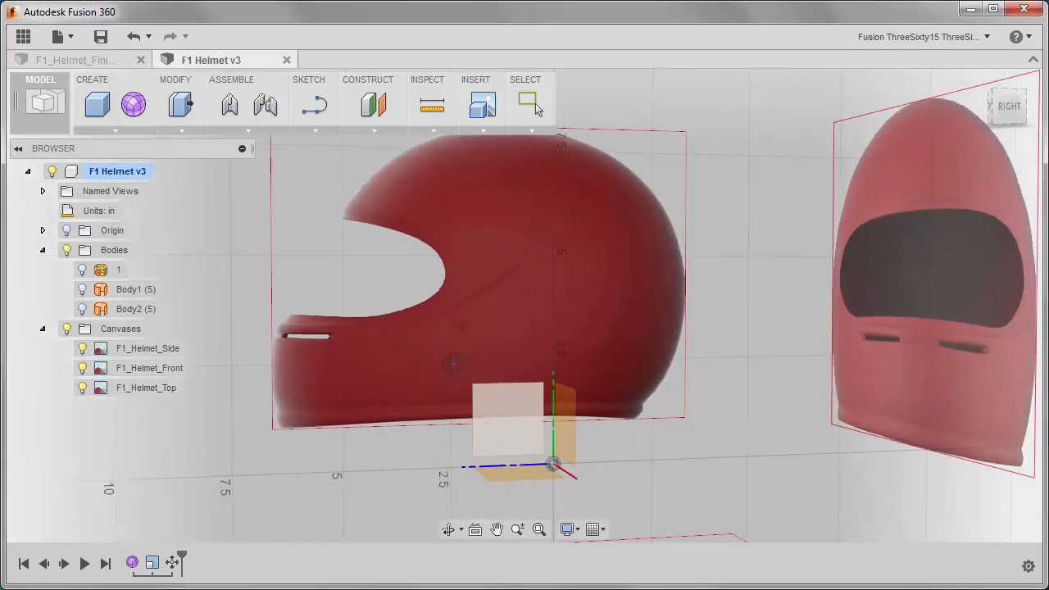
pyautogui.click(491, 416)
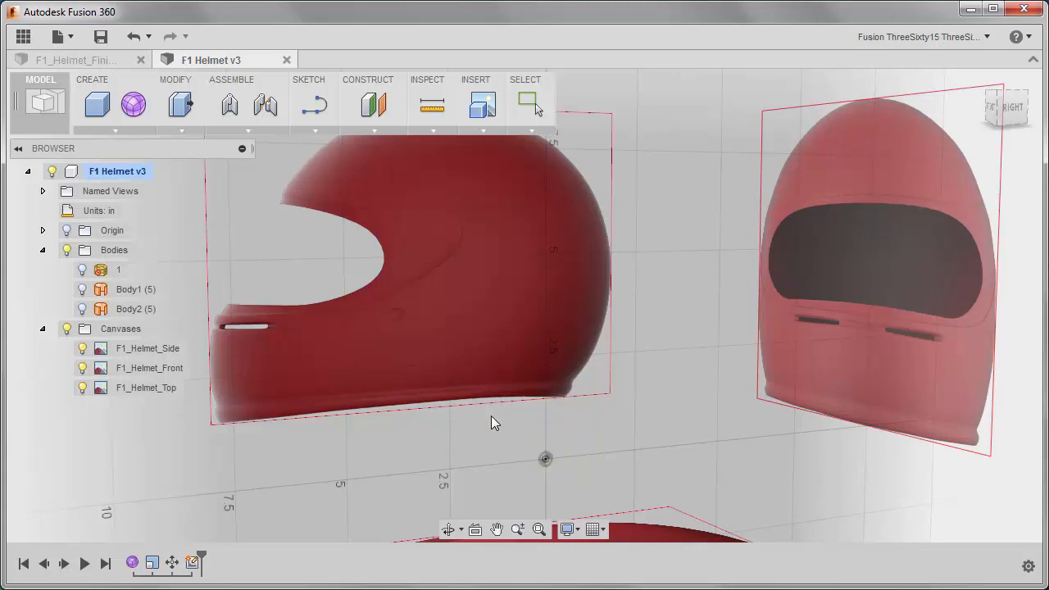
pyautogui.click(1015, 109)
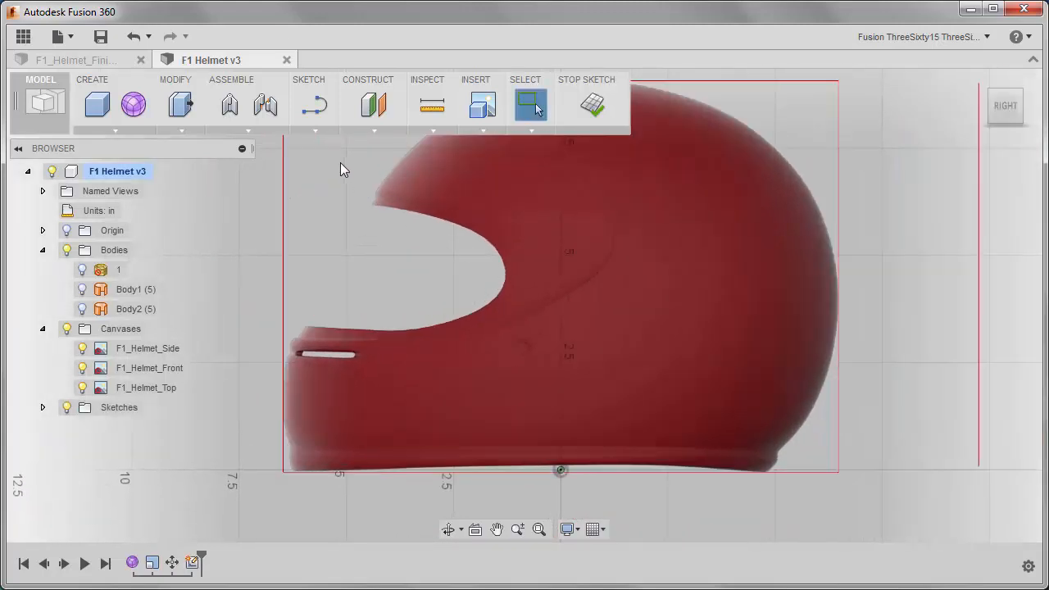
# Sketch an open eight-point spline around the visor outline on the side canvas, with both ends extending past the front of the helmet
pyautogui.click(316, 135)
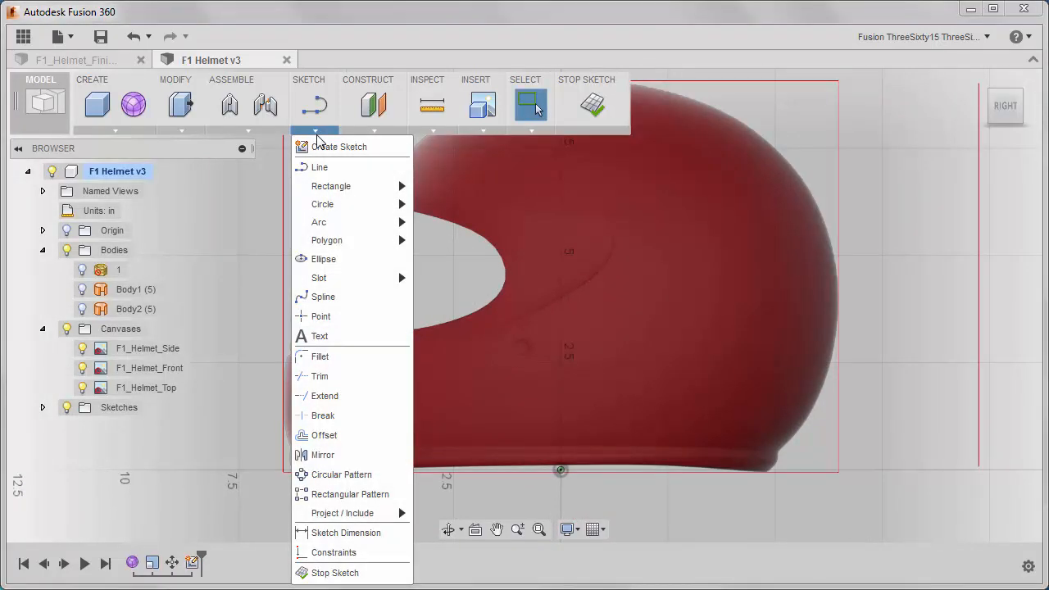
pyautogui.click(323, 296)
pyautogui.moveTo(364, 241); pyautogui.dragTo(362, 273, button='middle')
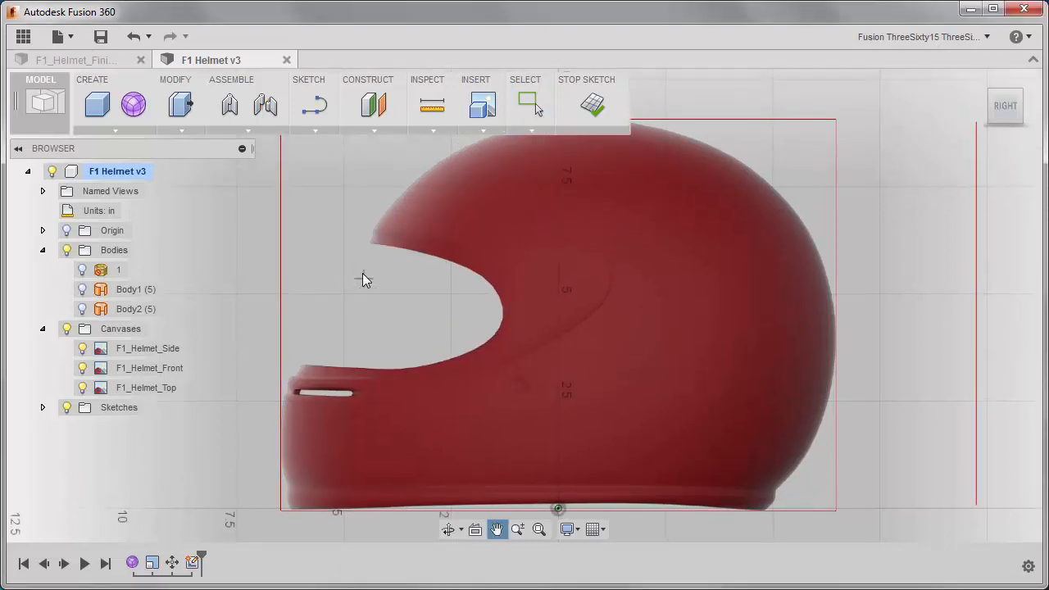
pyautogui.click(336, 221)
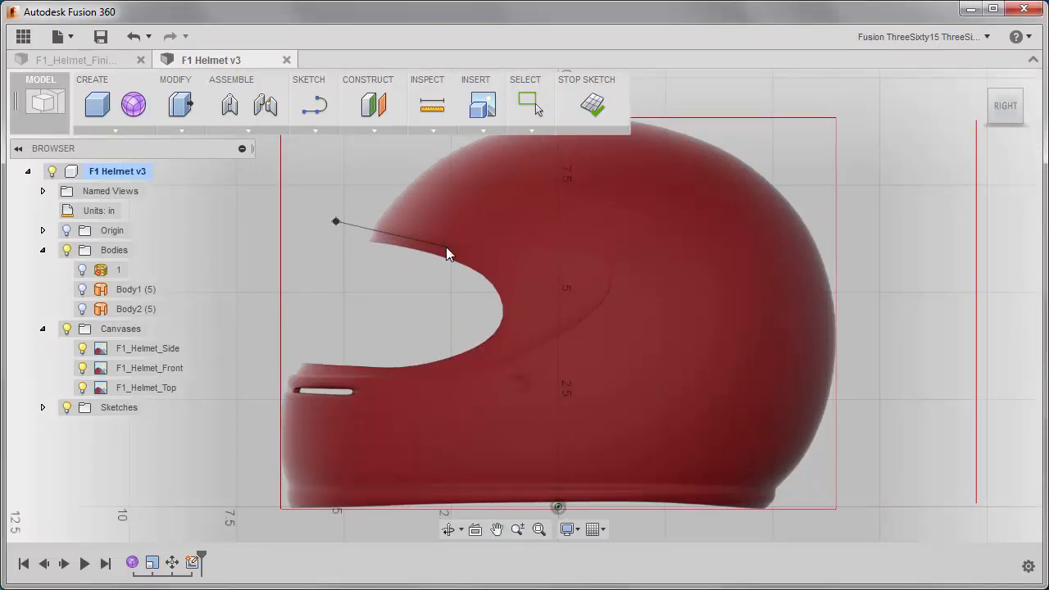
pyautogui.click(446, 247)
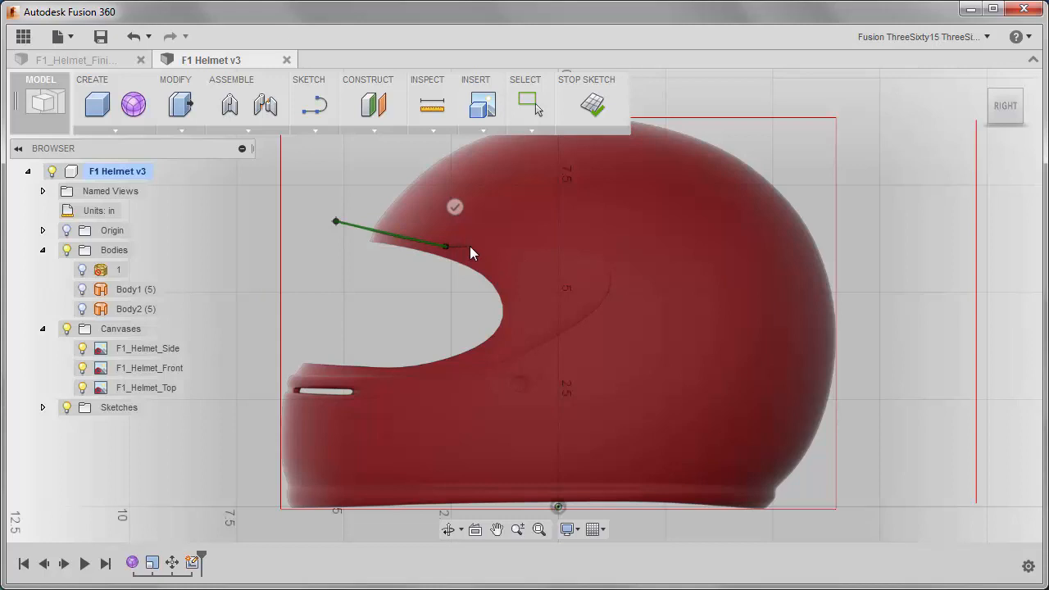
pyautogui.click(538, 251)
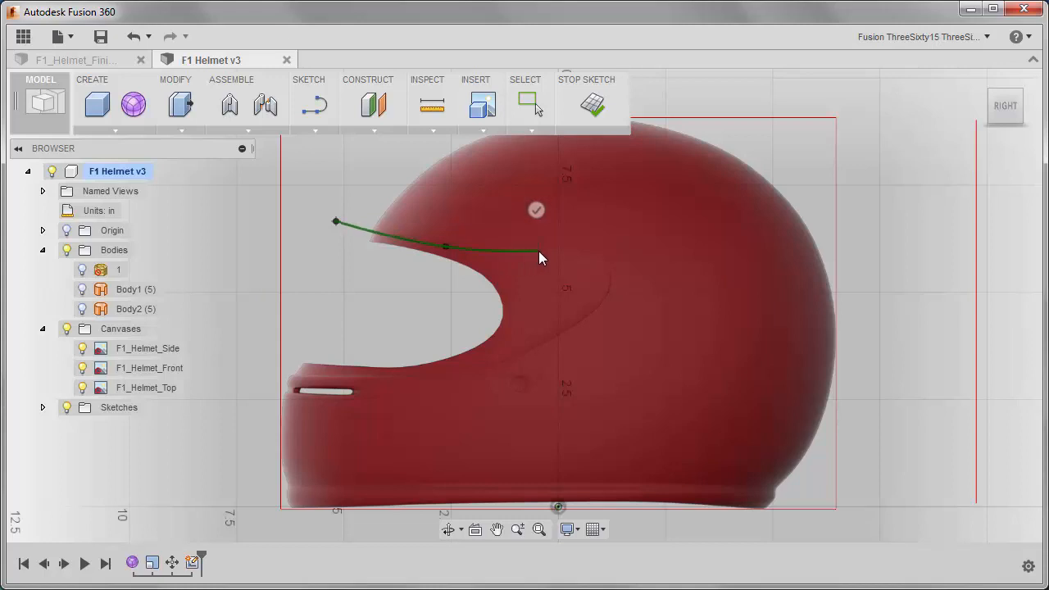
pyautogui.click(591, 258)
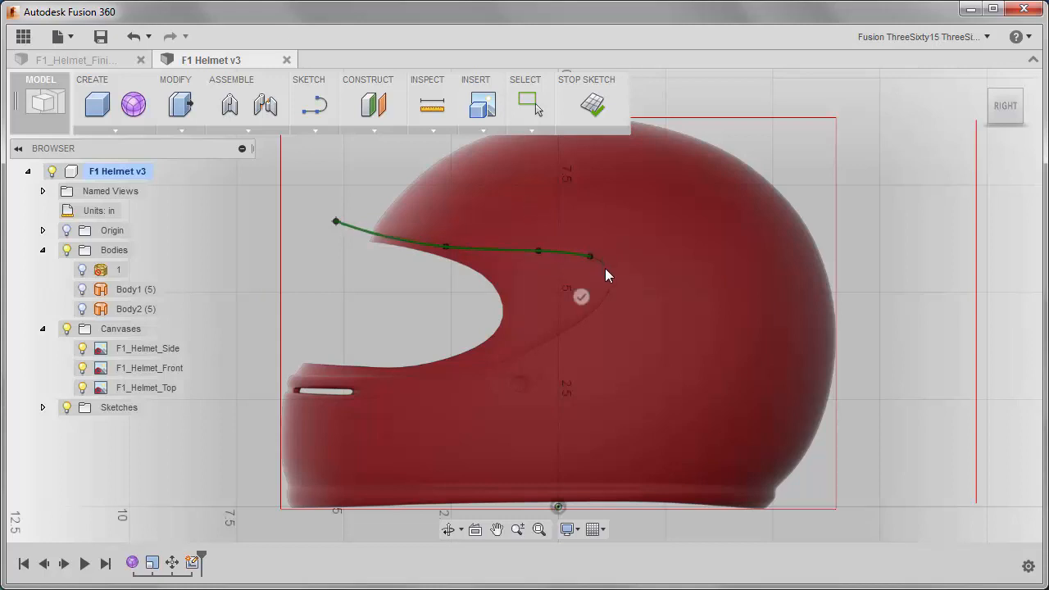
pyautogui.click(606, 291)
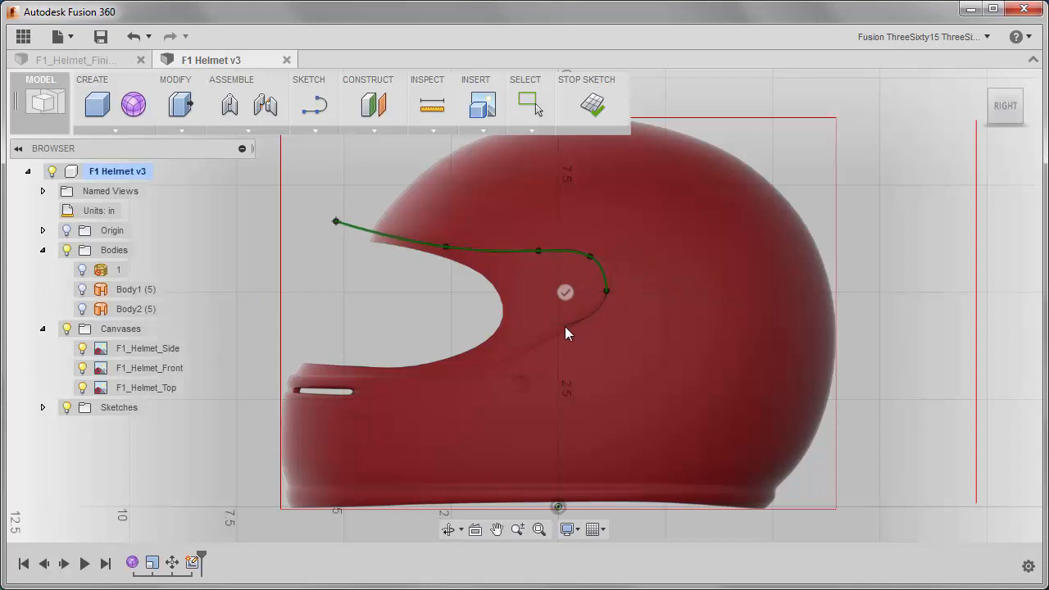
pyautogui.click(528, 347)
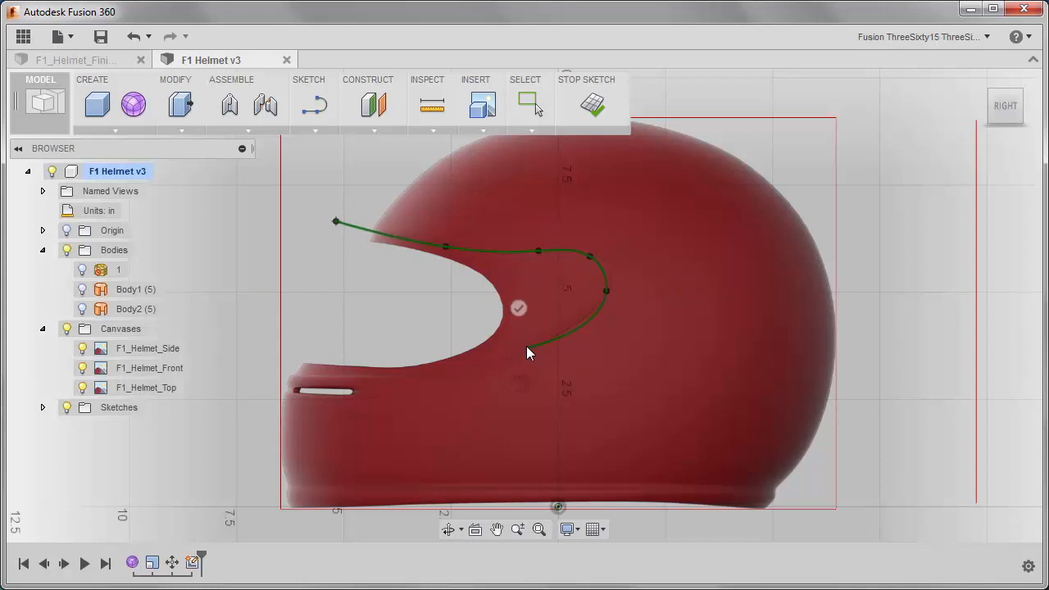
pyautogui.click(428, 374)
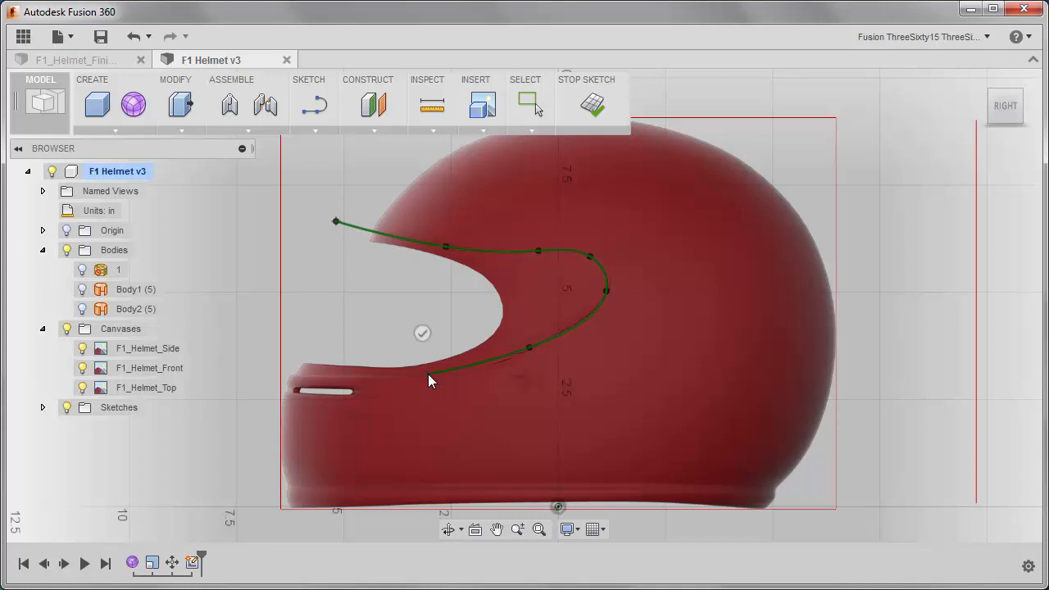
pyautogui.click(235, 367)
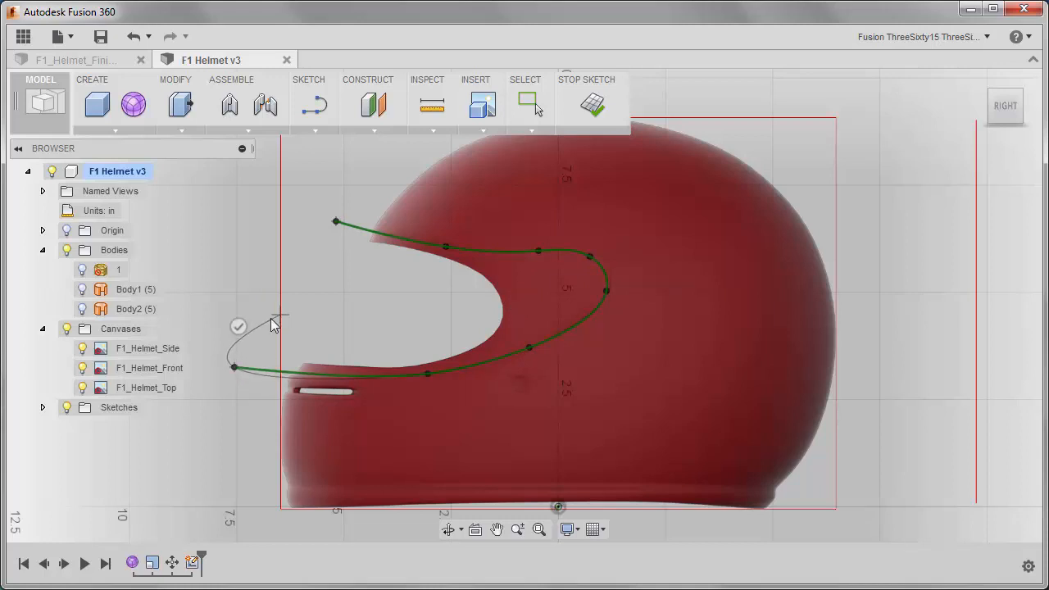
pyautogui.click(239, 328)
# Adjust the two spline points at the visor's rounded rear end to follow the canvas outline more closely
pyautogui.scroll(3, 352, 306)
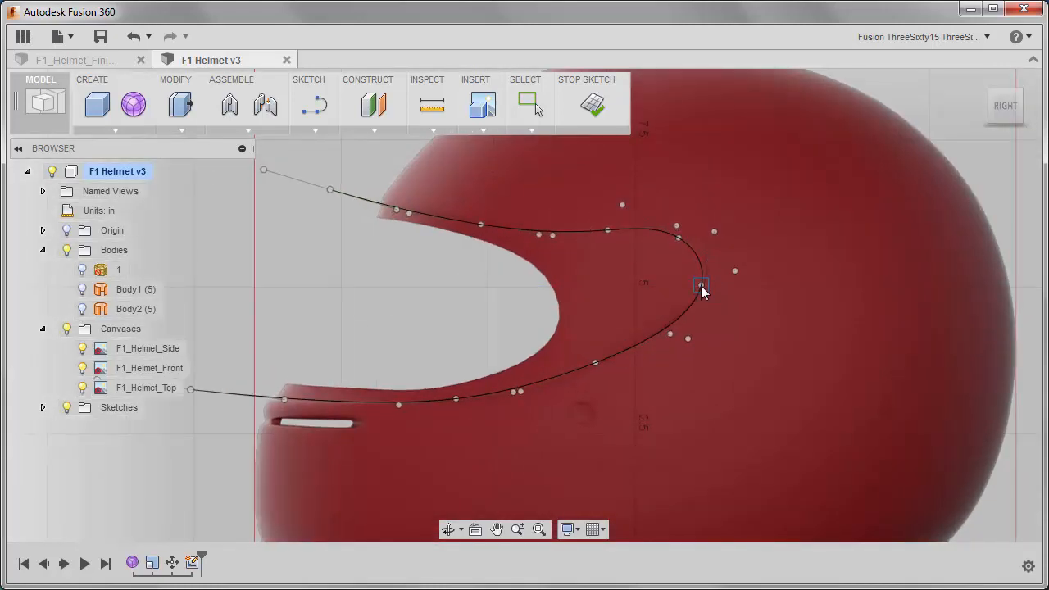
pyautogui.click(701, 285)
pyautogui.scroll(2, 674, 283)
pyautogui.moveTo(674, 282); pyautogui.dragTo(552, 281, button='middle')
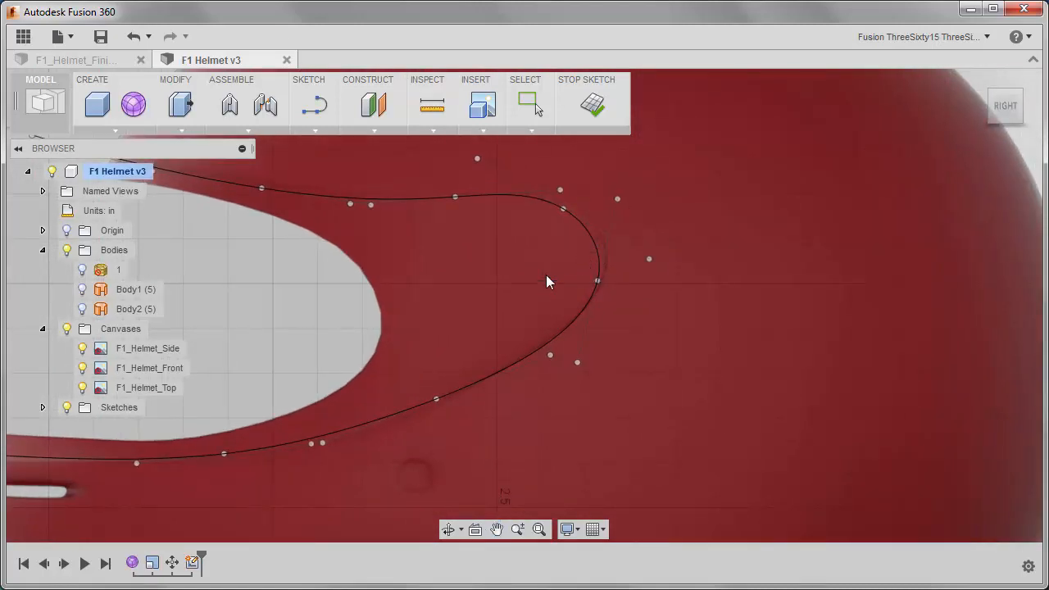
pyautogui.press('Escape')
pyautogui.moveTo(600, 282); pyautogui.dragTo(602, 275)
pyautogui.press('Escape')
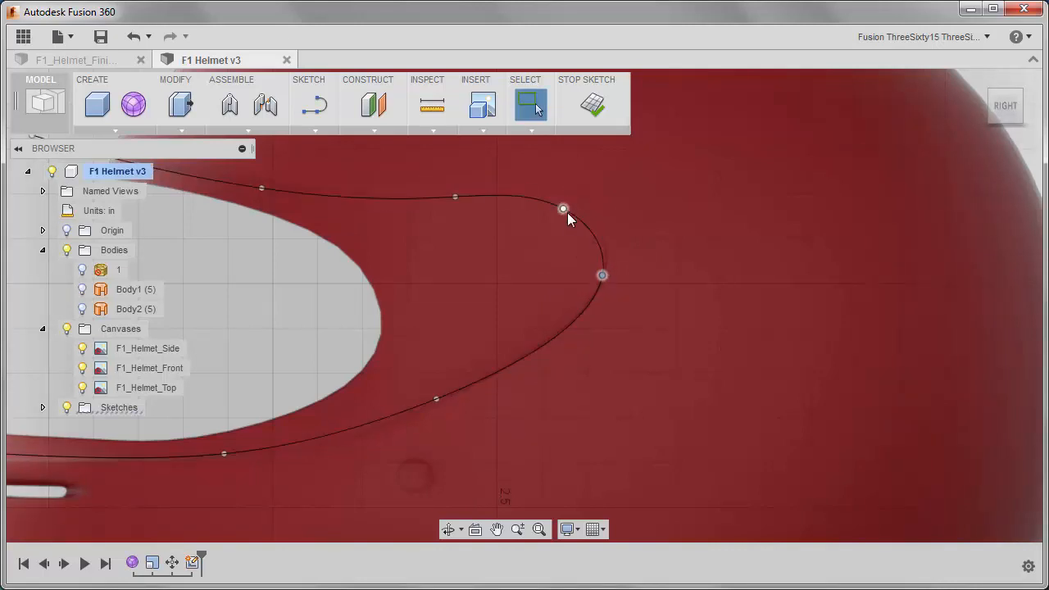
pyautogui.moveTo(565, 209); pyautogui.dragTo(574, 209)
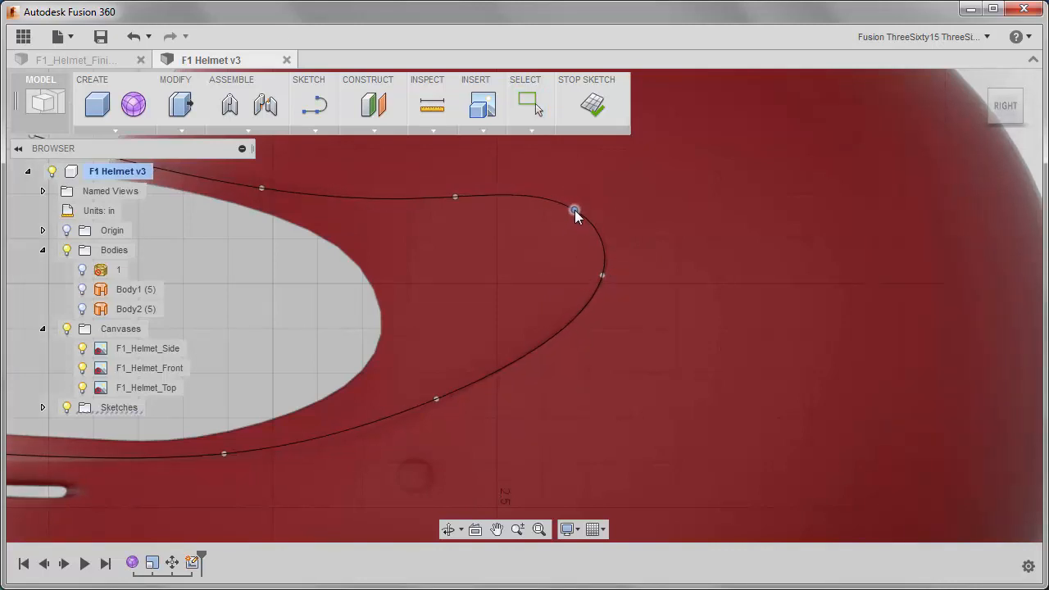
# Reposition the spline's upper front endpoint and its neighbouring point along the visor's upper edge, and finish the sketch
pyautogui.moveTo(437, 261); pyautogui.dragTo(591, 280, button='middle')
pyautogui.moveTo(335, 234); pyautogui.dragTo(410, 304, button='middle')
pyautogui.moveTo(263, 222)
pyautogui.mouseDown()
pyautogui.moveTo(263, 210)
pyautogui.moveTo(250, 217)
pyautogui.mouseUp()
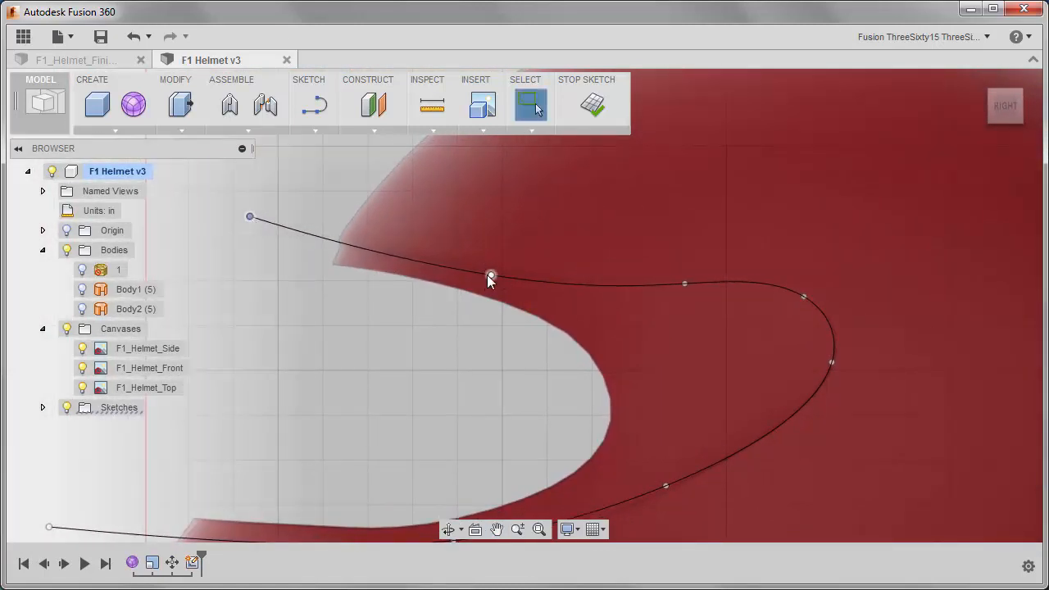
pyautogui.moveTo(490, 274); pyautogui.dragTo(481, 267)
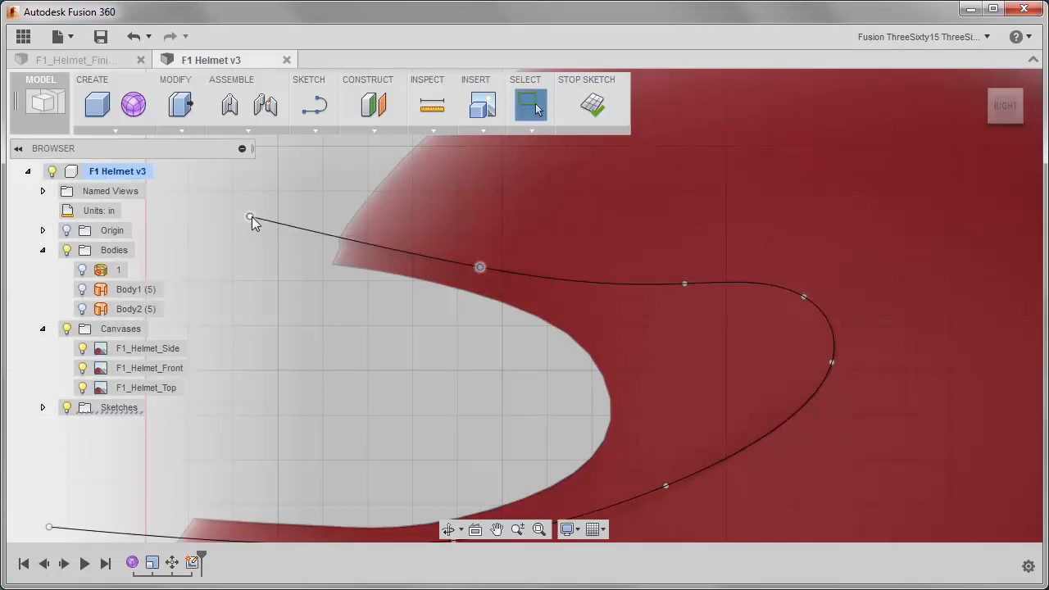
pyautogui.moveTo(251, 216); pyautogui.dragTo(250, 225)
pyautogui.scroll(-3, 375, 384)
pyautogui.scroll(-2, 375, 385)
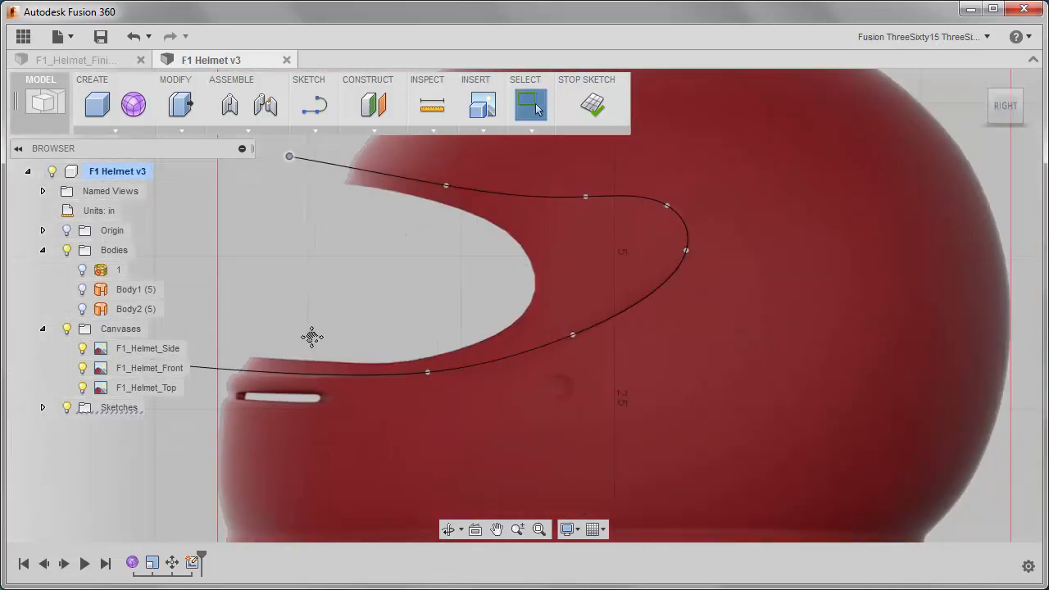
pyautogui.moveTo(312, 284)
pyautogui.keyDown('shift'); pyautogui.mouseDown(button='middle')
pyautogui.moveTo(396, 301)
pyautogui.moveTo(568, 208)
pyautogui.mouseUp(button='middle'); pyautogui.keyUp('shift')
pyautogui.click(591, 102)
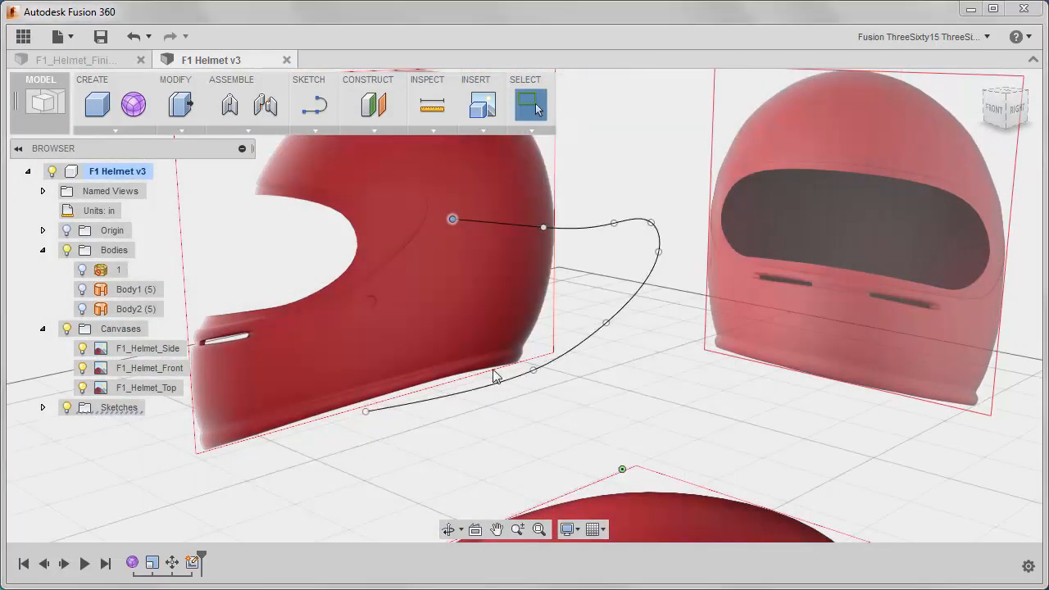
# Show the outer helmet Body1 and split it with the visor spline as the splitting tool, keeping Extend Splitting Tool on
pyautogui.scroll(-2, 494, 368)
pyautogui.click(82, 289)
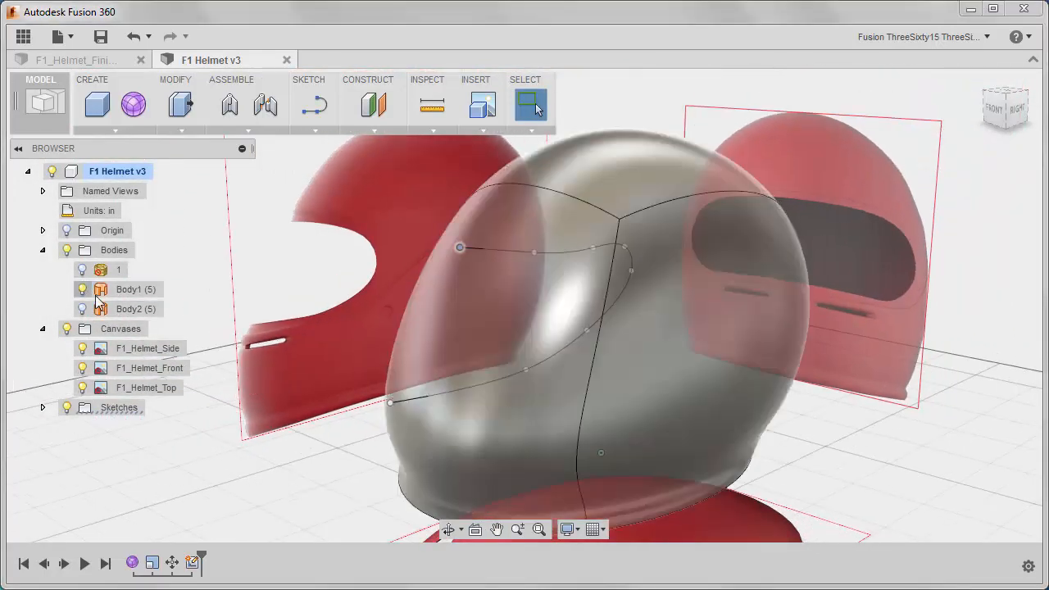
pyautogui.moveTo(325, 436)
pyautogui.keyDown('shift'); pyautogui.mouseDown(button='middle')
pyautogui.moveTo(480, 422)
pyautogui.moveTo(327, 434)
pyautogui.moveTo(320, 426)
pyautogui.mouseUp(button='middle'); pyautogui.keyUp('shift')
pyautogui.click(181, 131)
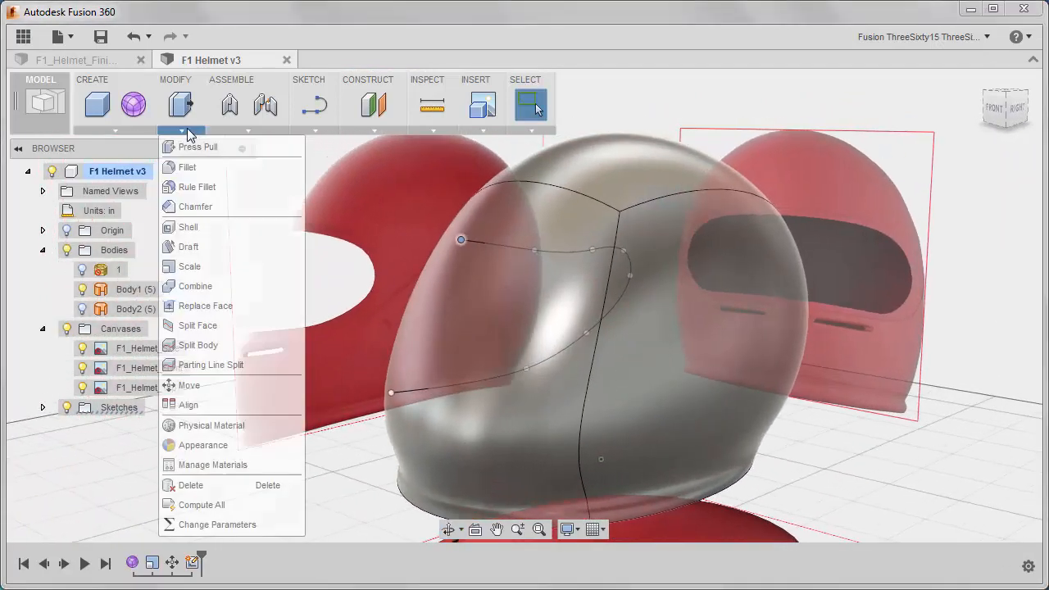
pyautogui.click(199, 345)
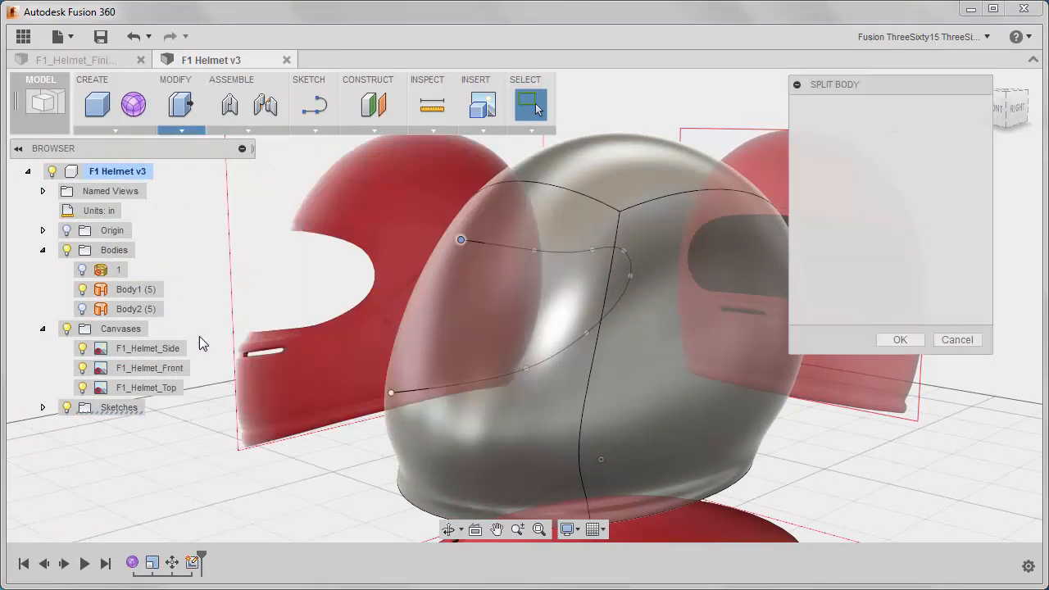
pyautogui.click(443, 335)
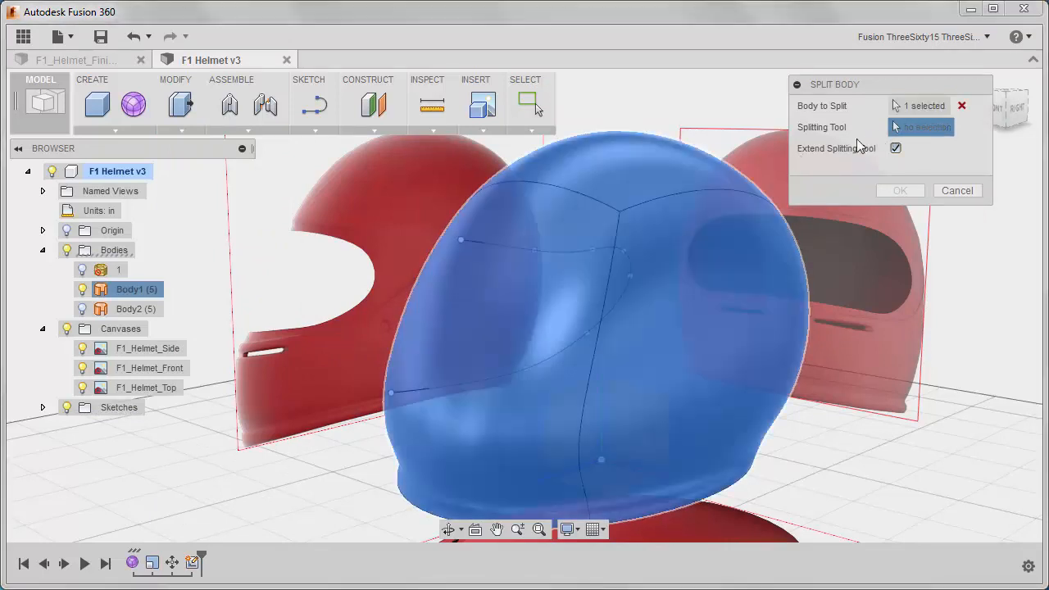
pyautogui.click(492, 243)
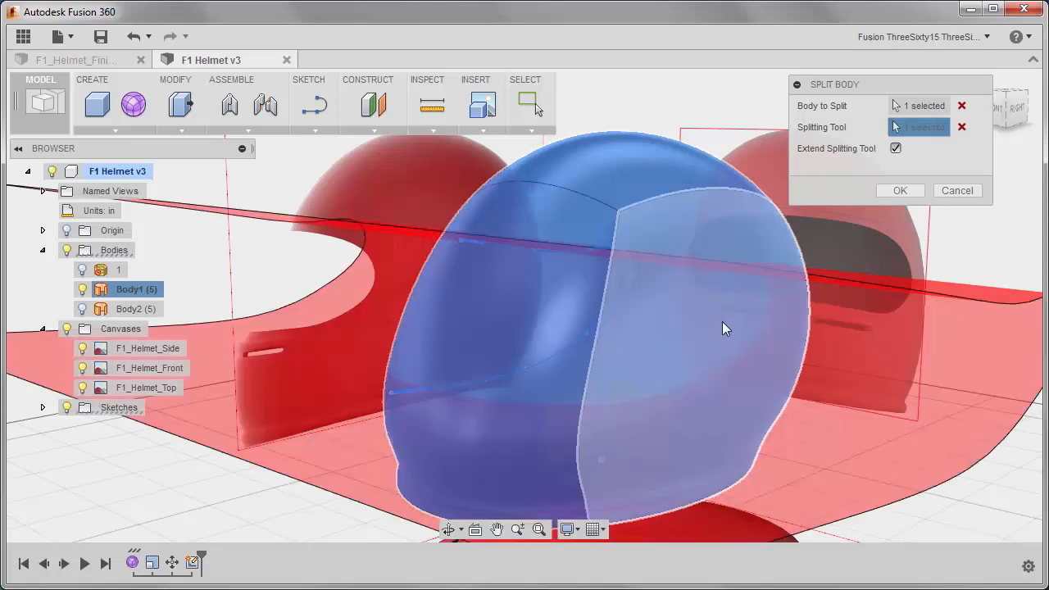
pyautogui.keyDown('shift'); pyautogui.moveTo(726, 328); pyautogui.dragTo(697, 318, button='middle'); pyautogui.keyUp('shift')
pyautogui.click(898, 191)
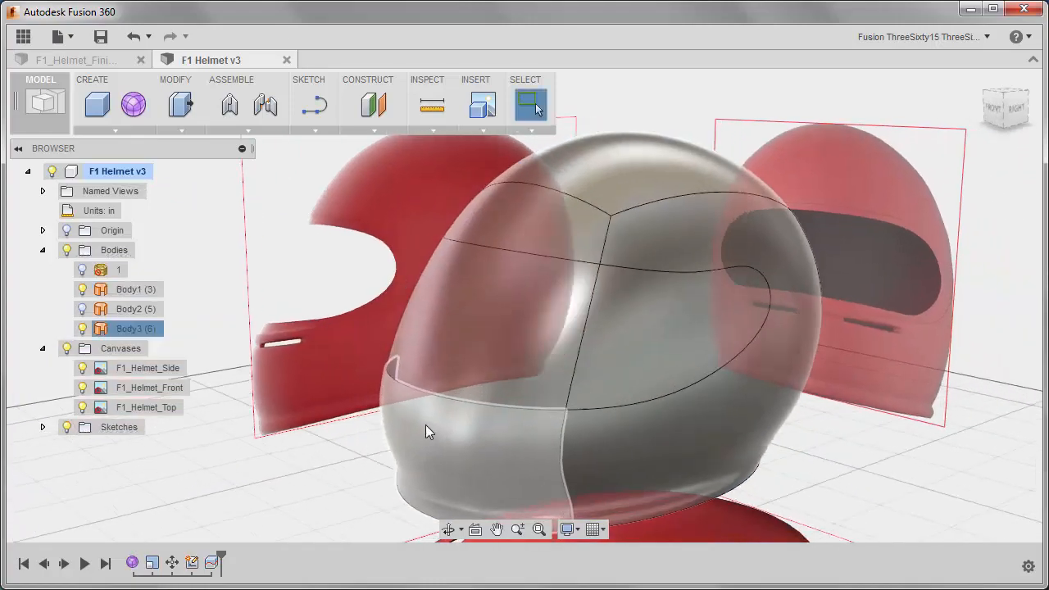
# Check the visor piece with Body3 hidden, restore Body3, show the inner Body2 and hide the visor Body1
pyautogui.keyDown('shift'); pyautogui.moveTo(426, 425); pyautogui.dragTo(379, 416, button='middle'); pyautogui.keyUp('shift')
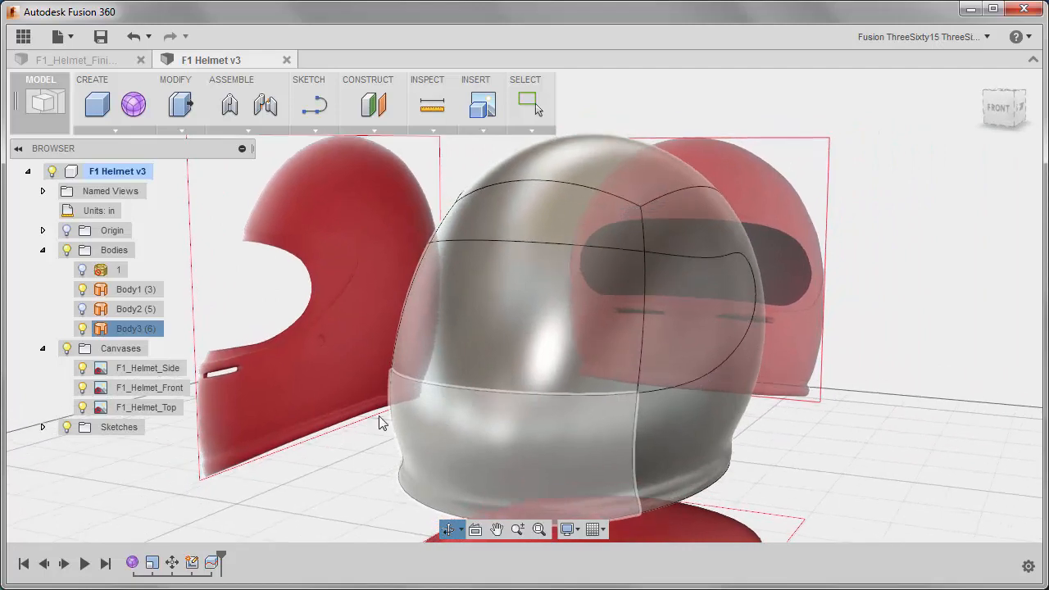
pyautogui.click(82, 329)
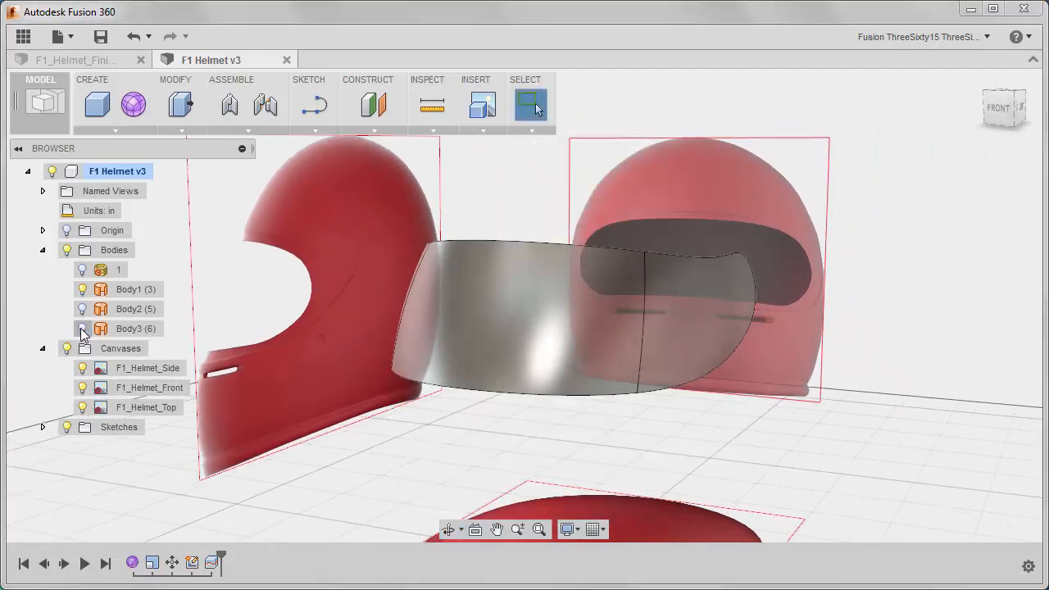
pyautogui.click(82, 329)
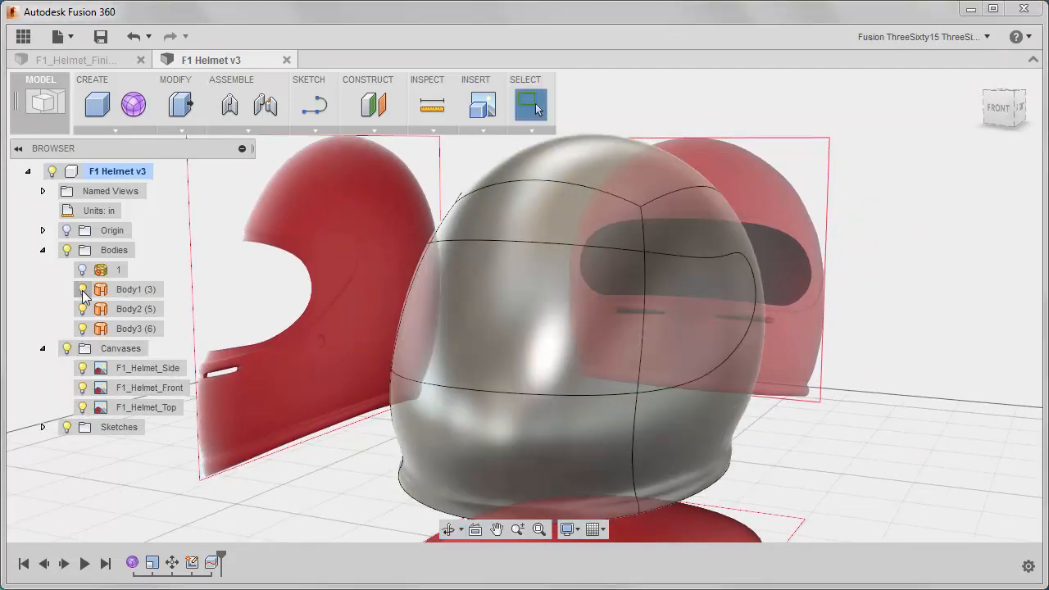
pyautogui.click(82, 289)
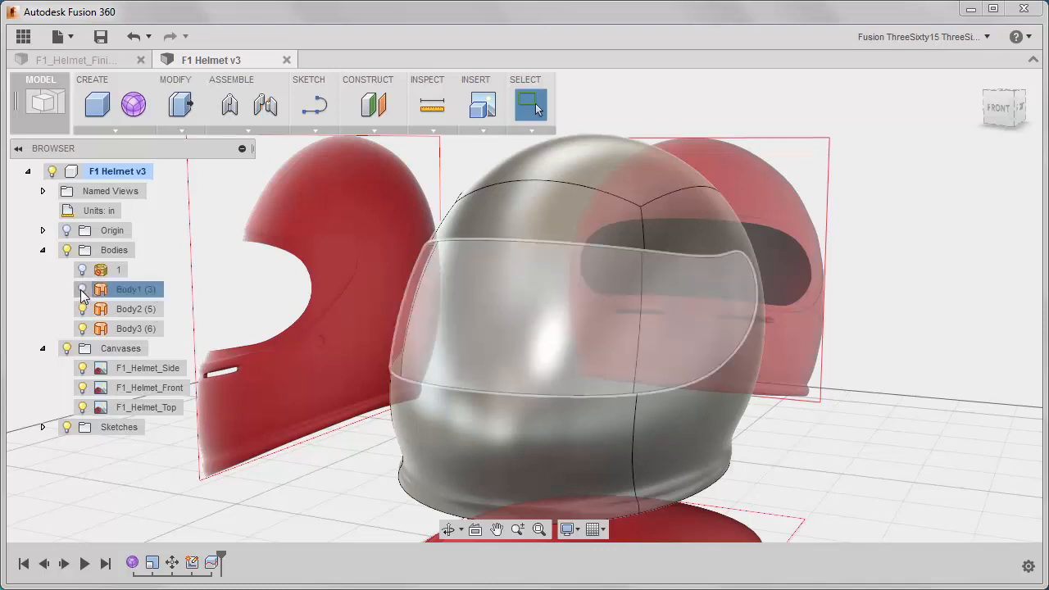
# Hide the visor Body1 and the outer Body3, leaving the inner Body2 visible, and show the visor spline Sketch1
pyautogui.keyDown('shift'); pyautogui.moveTo(372, 308); pyautogui.dragTo(324, 309, button='middle'); pyautogui.keyUp('shift')
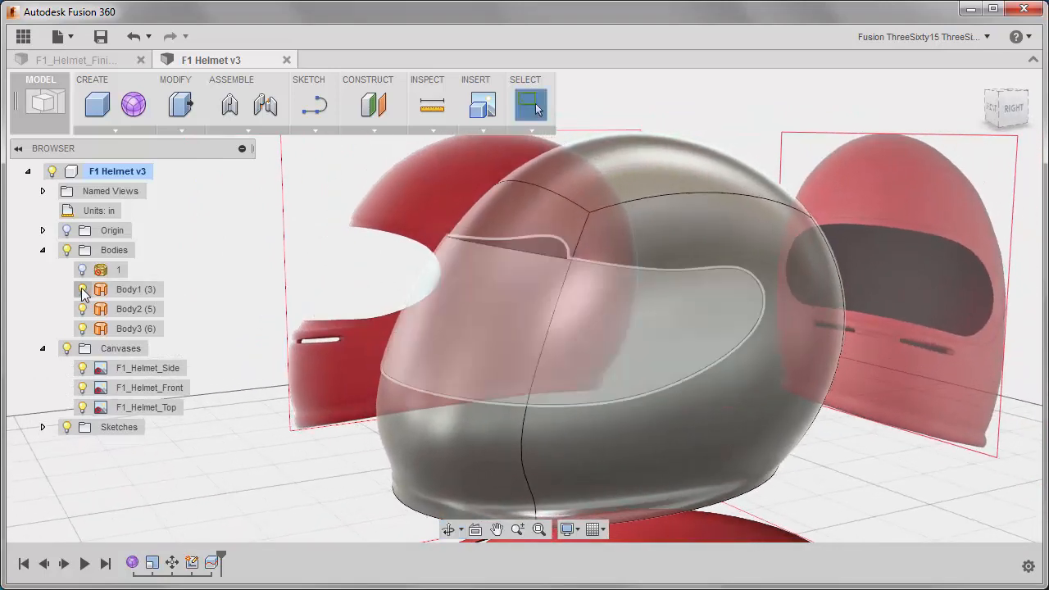
pyautogui.click(82, 291)
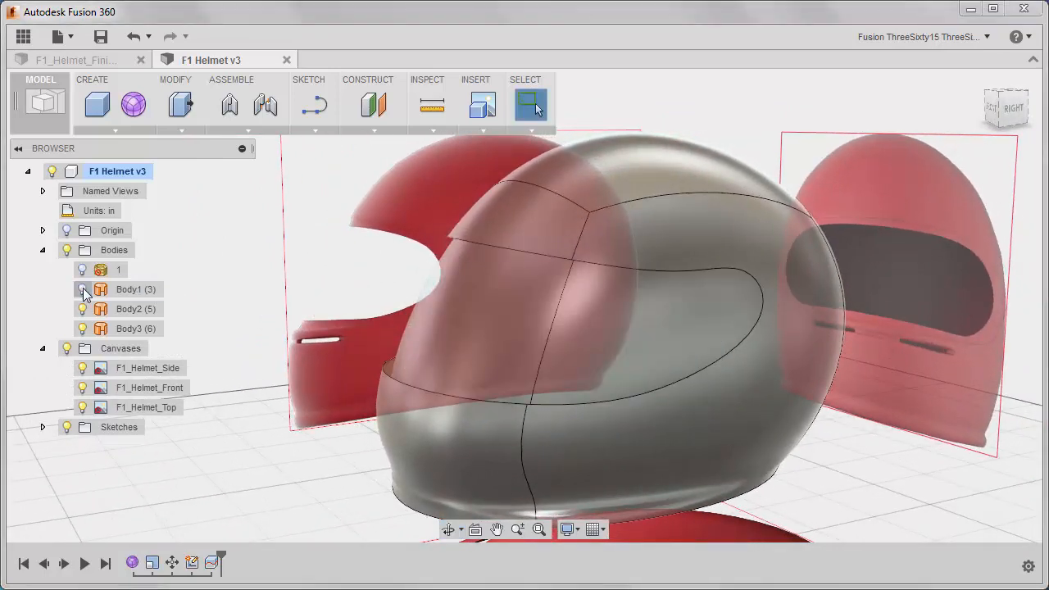
pyautogui.keyDown('shift'); pyautogui.moveTo(312, 311); pyautogui.dragTo(159, 317, button='middle'); pyautogui.keyUp('shift')
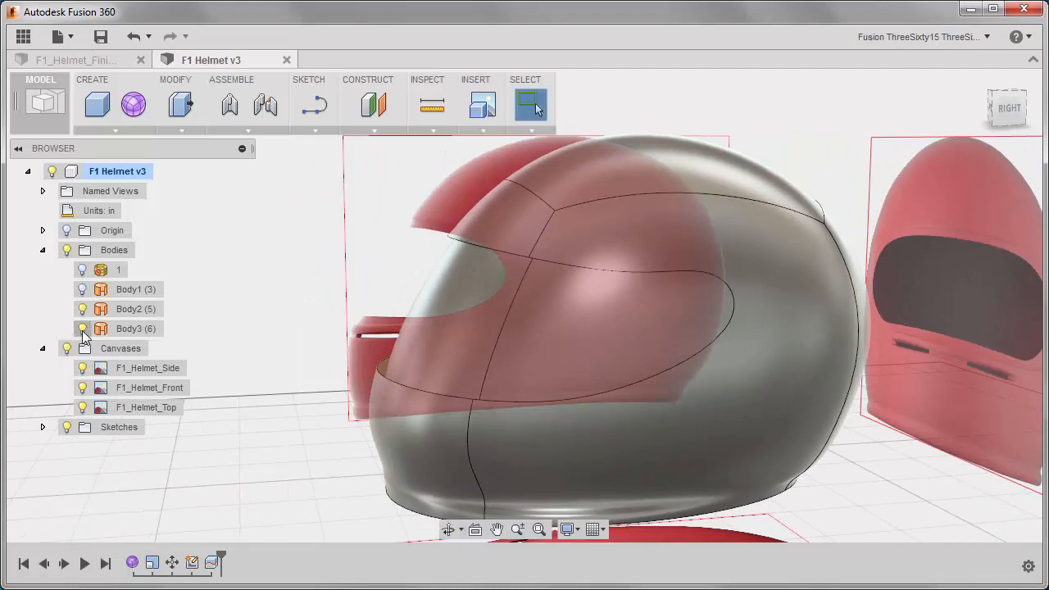
pyautogui.keyDown('shift'); pyautogui.moveTo(265, 371); pyautogui.dragTo(307, 368, button='middle'); pyautogui.keyUp('shift')
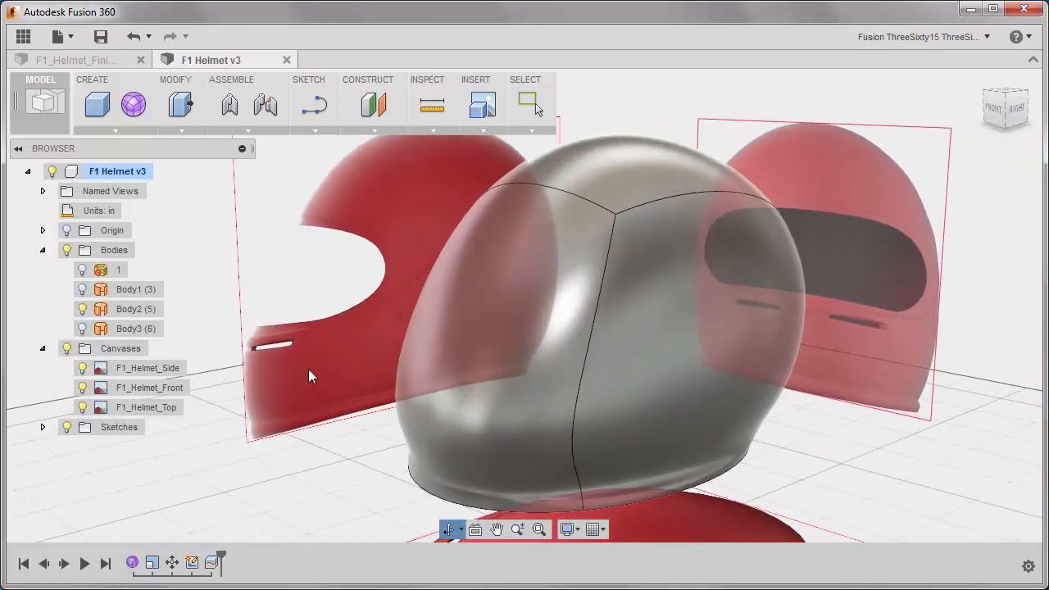
pyautogui.click(43, 427)
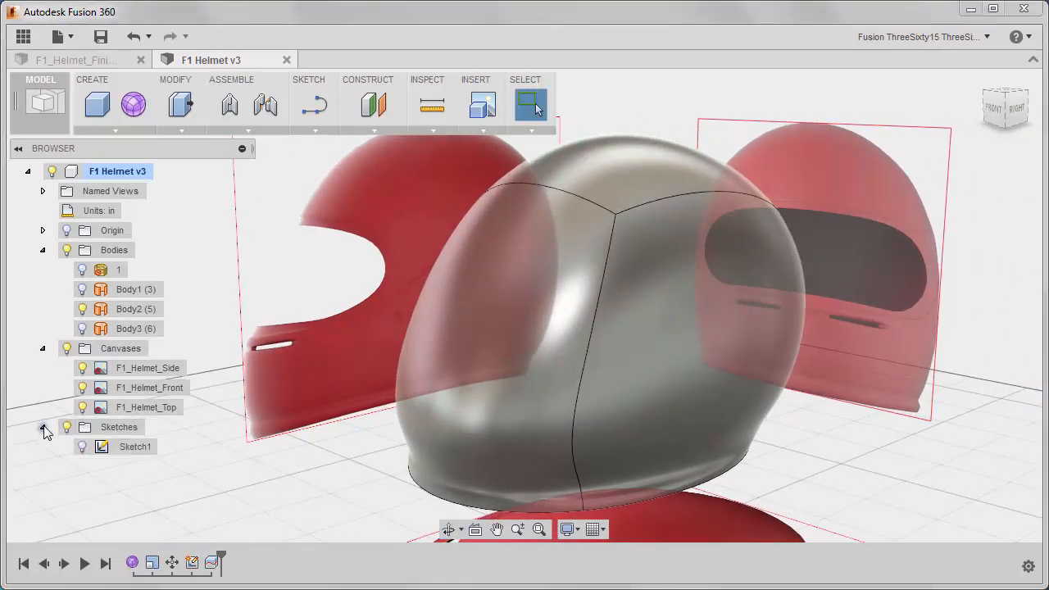
pyautogui.click(82, 447)
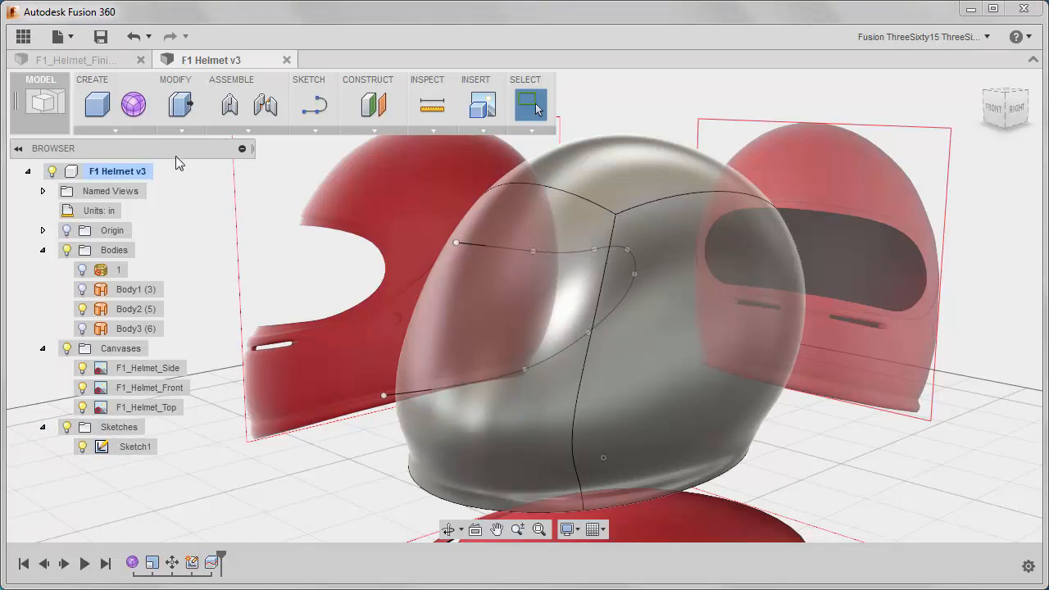
# Split the inner Body2 using the Sketch1 visor spline as the splitting tool, with Extend Splitting Tool on
pyautogui.click(182, 131)
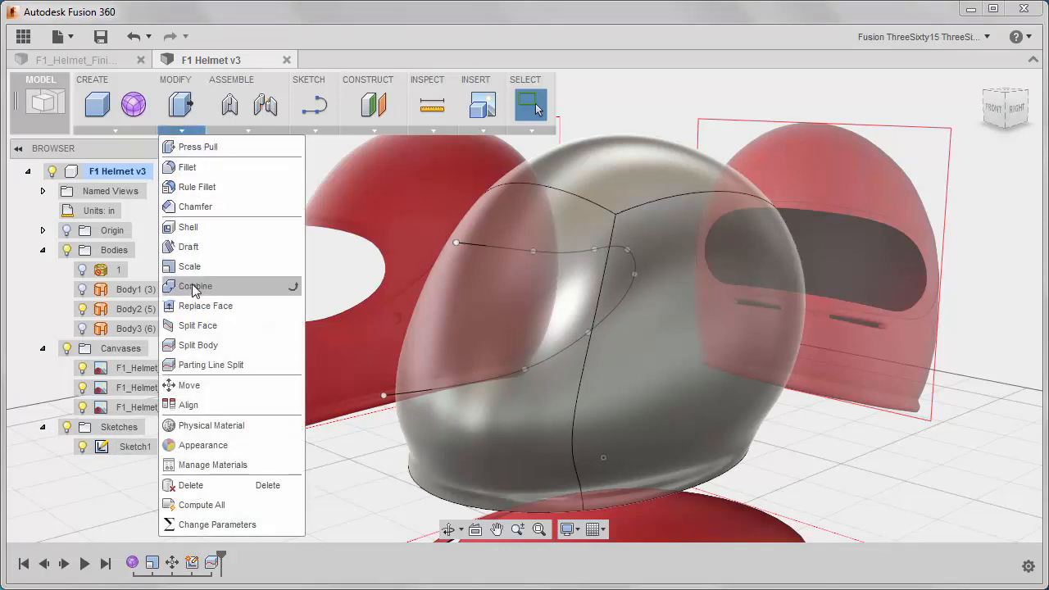
pyautogui.click(201, 346)
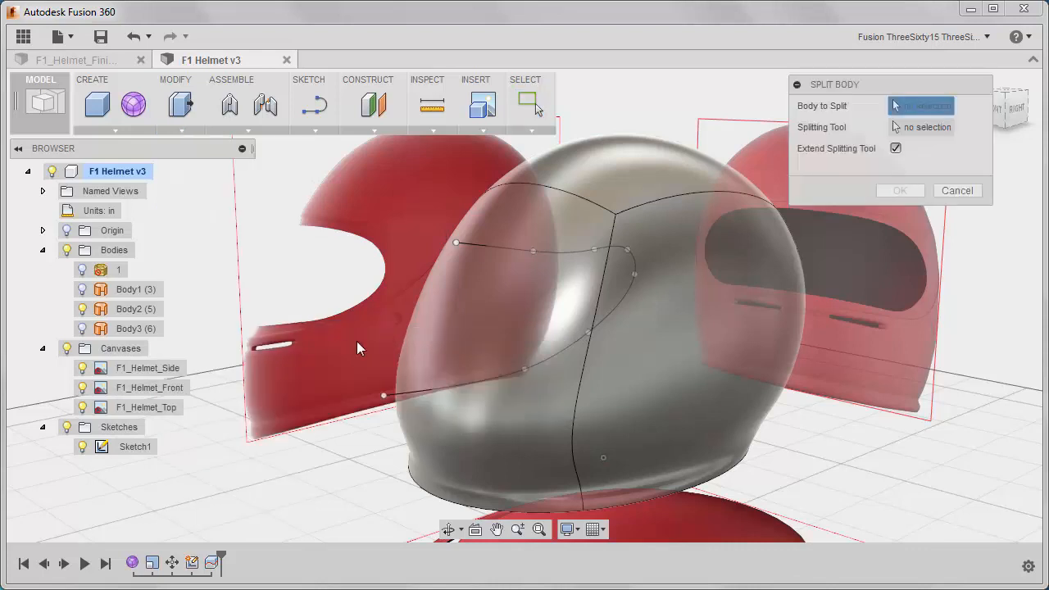
pyautogui.click(450, 330)
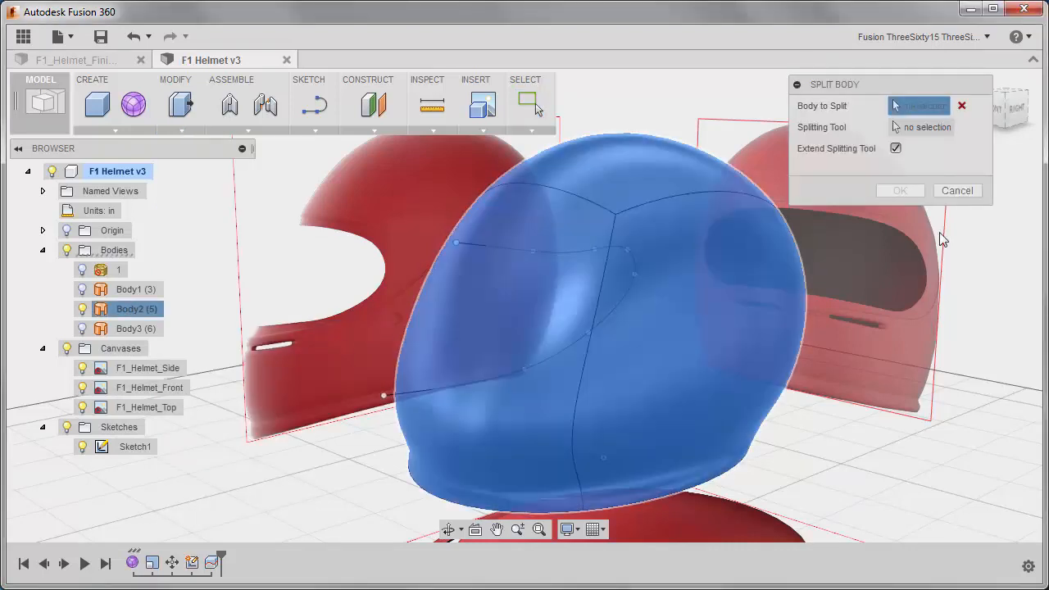
pyautogui.click(950, 134)
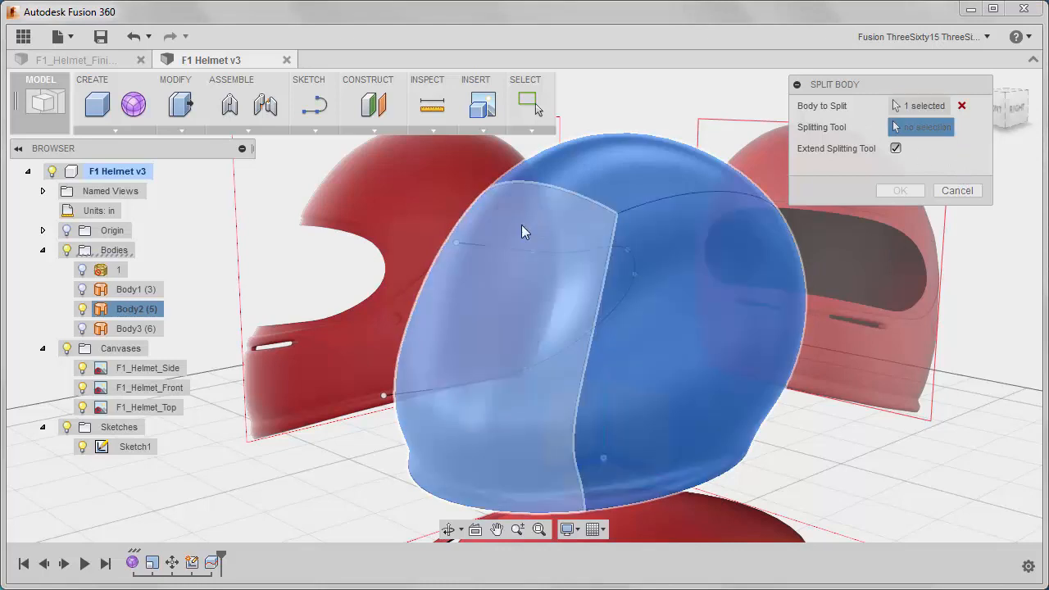
pyautogui.click(478, 244)
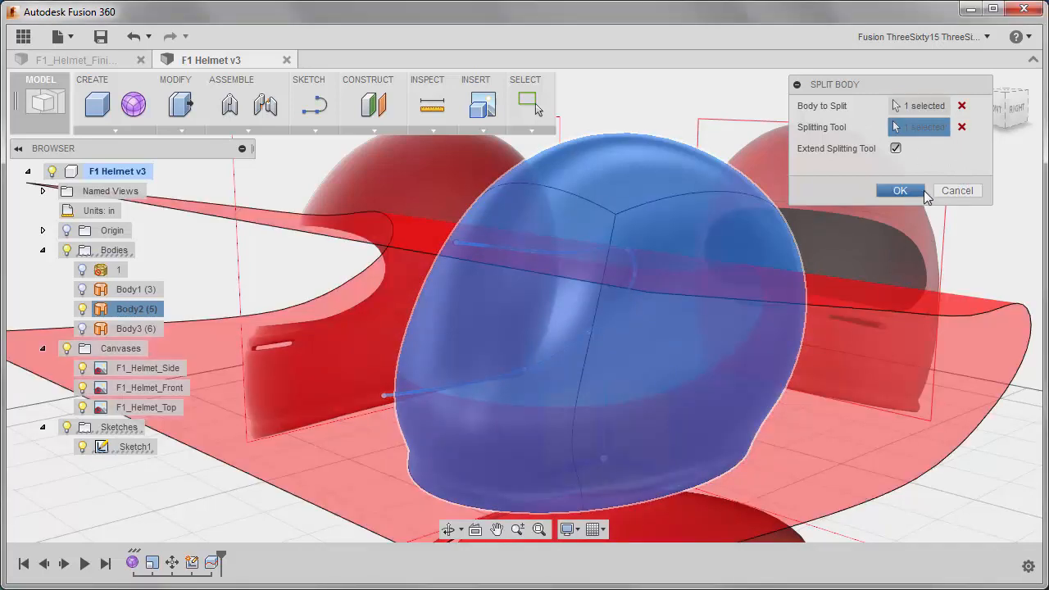
pyautogui.click(900, 190)
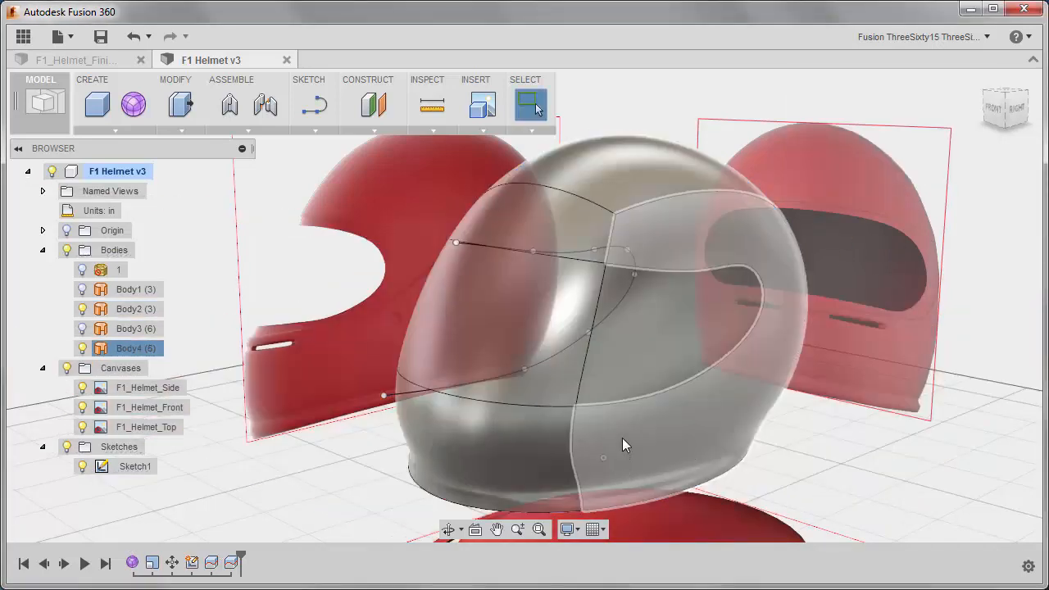
# Compare the split pieces and delete the inner helmet shell Body4, keeping the inner visor-shaped piece Body2
pyautogui.moveTo(662, 414)
pyautogui.keyDown('shift'); pyautogui.mouseDown(button='middle')
pyautogui.moveTo(731, 415)
pyautogui.moveTo(672, 414)
pyautogui.mouseUp(button='middle'); pyautogui.keyUp('shift')
pyautogui.click(123, 292)
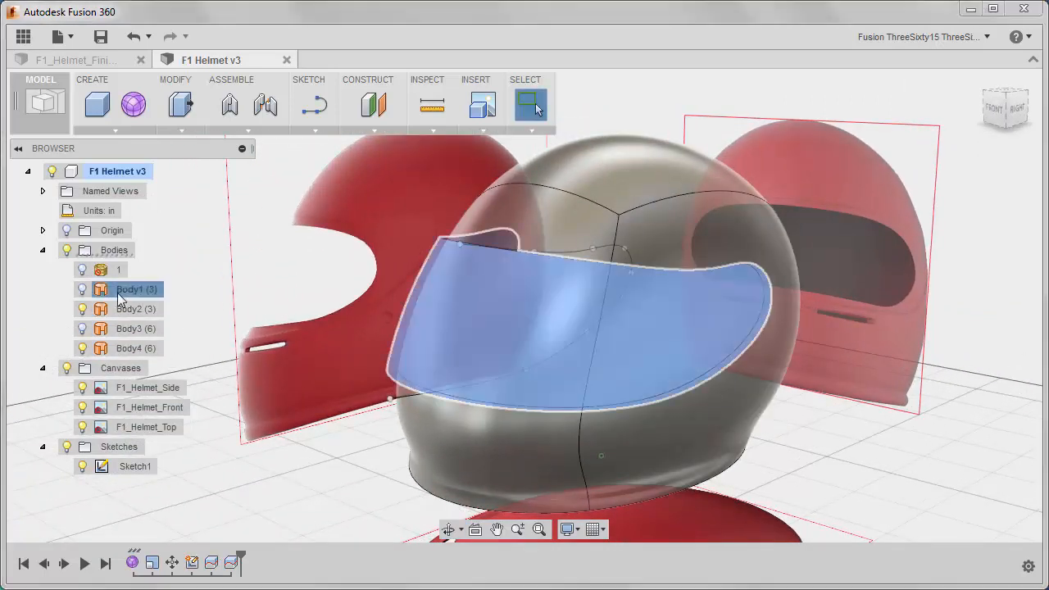
pyautogui.keyDown('shift'); pyautogui.moveTo(323, 400); pyautogui.dragTo(300, 412, button='middle'); pyautogui.keyUp('shift')
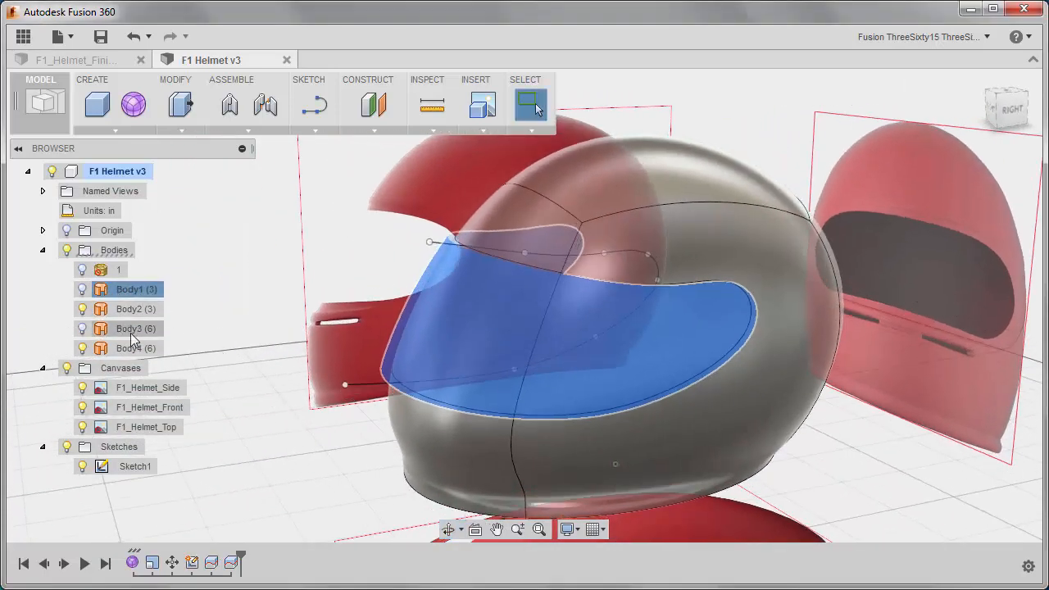
pyautogui.click(132, 311)
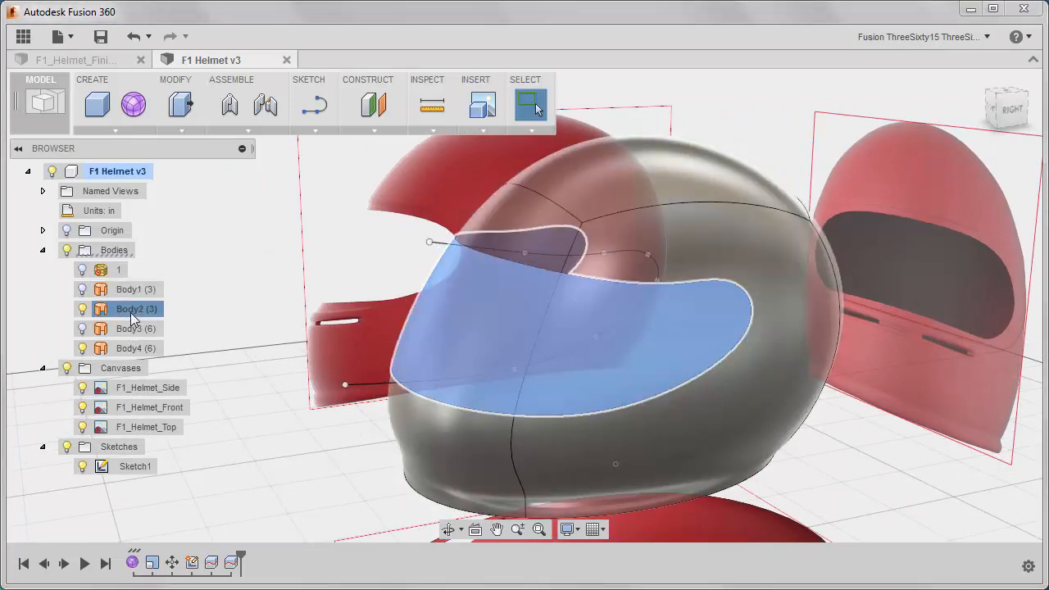
pyautogui.rightClick(132, 316)
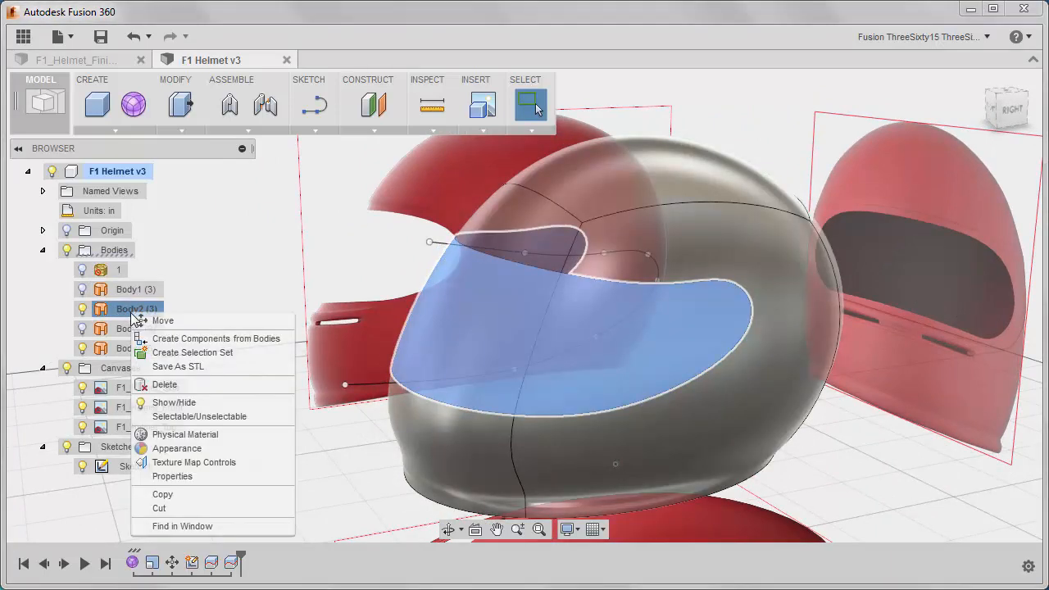
pyautogui.click(261, 271)
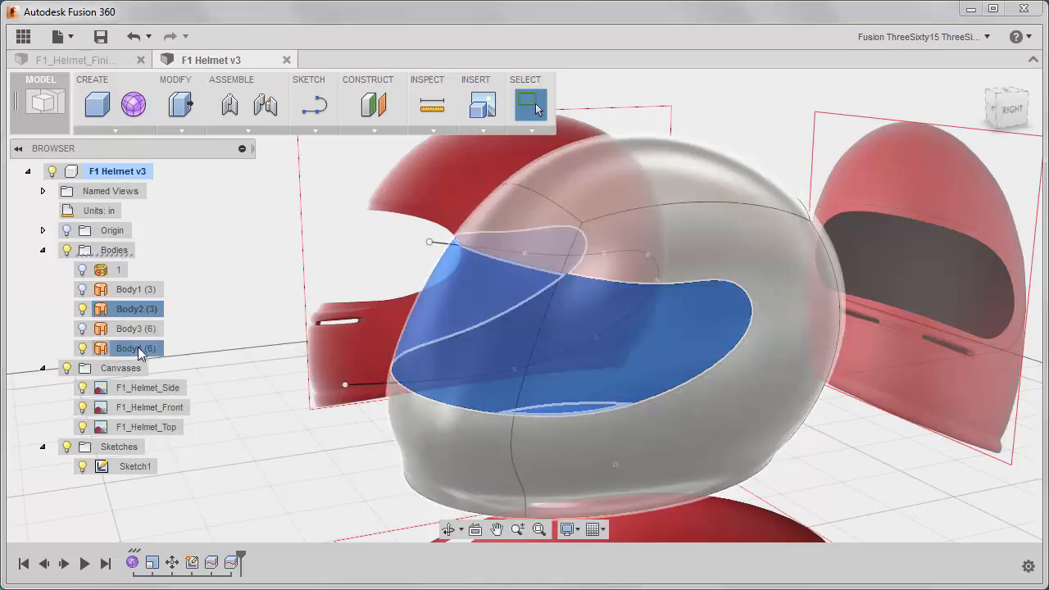
pyautogui.rightClick(138, 347)
pyautogui.click(171, 420)
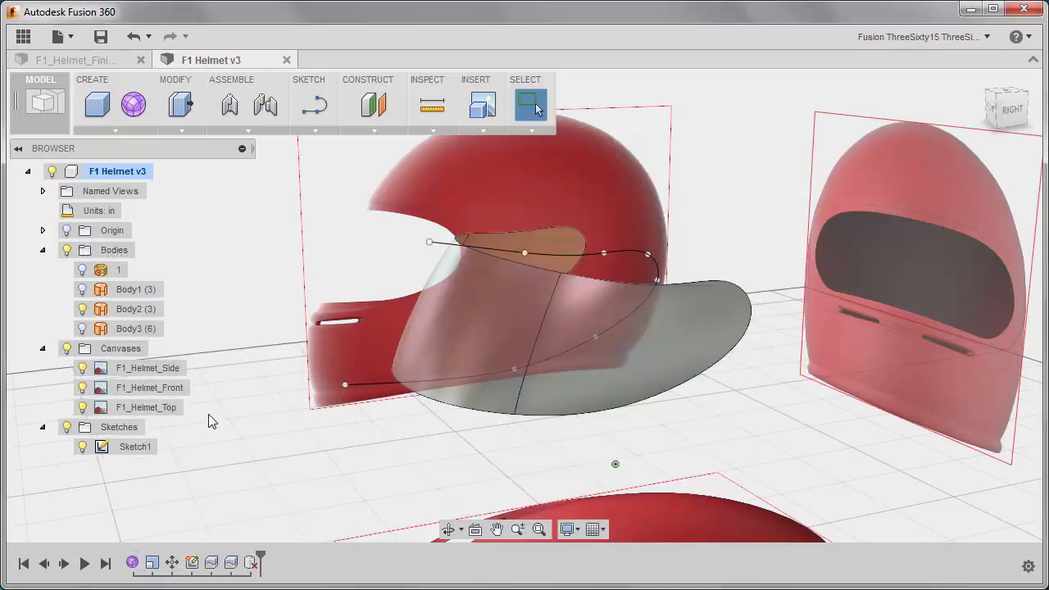
# Show the outer shell Body3 around the inner visor piece Body2, leaving the visor Body1 hidden
pyautogui.keyDown('shift'); pyautogui.moveTo(341, 446); pyautogui.dragTo(362, 440, button='middle'); pyautogui.keyUp('shift')
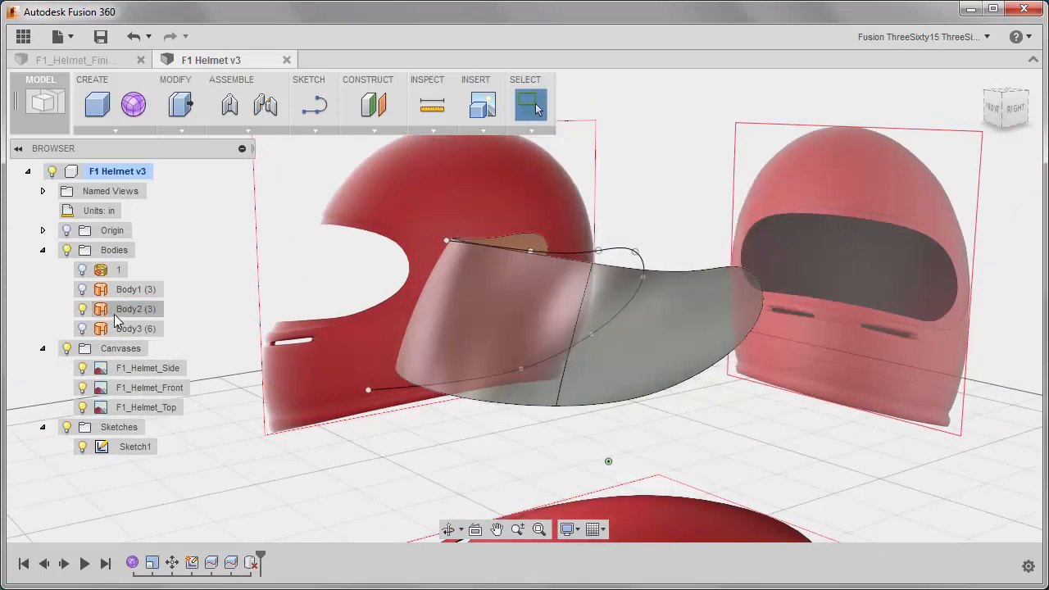
pyautogui.click(82, 289)
pyautogui.click(82, 289)
pyautogui.click(82, 329)
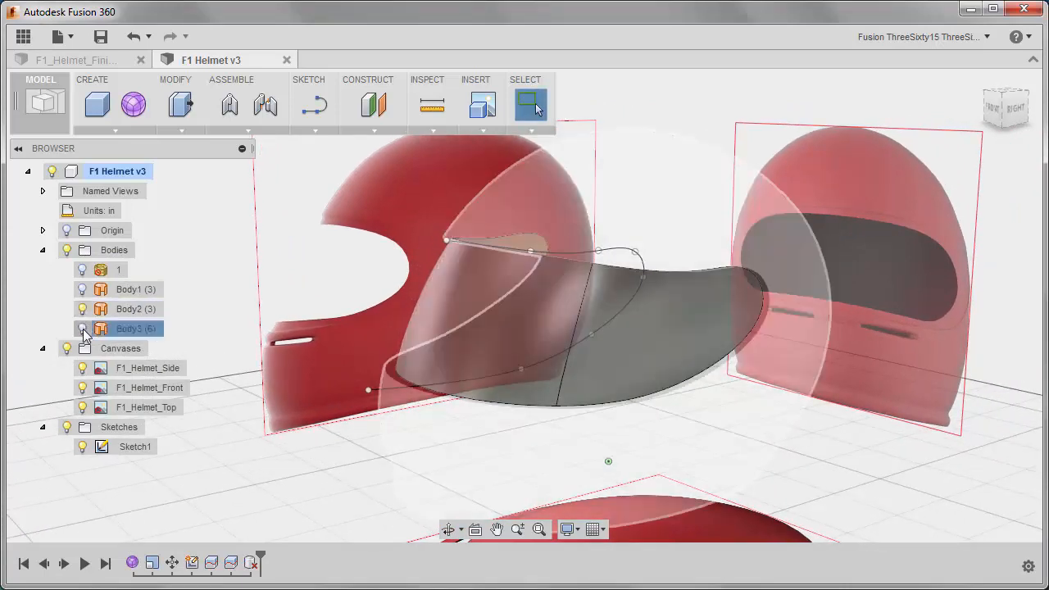
pyautogui.click(82, 329)
pyautogui.keyDown('shift'); pyautogui.moveTo(297, 396); pyautogui.dragTo(278, 374, button='middle'); pyautogui.keyUp('shift')
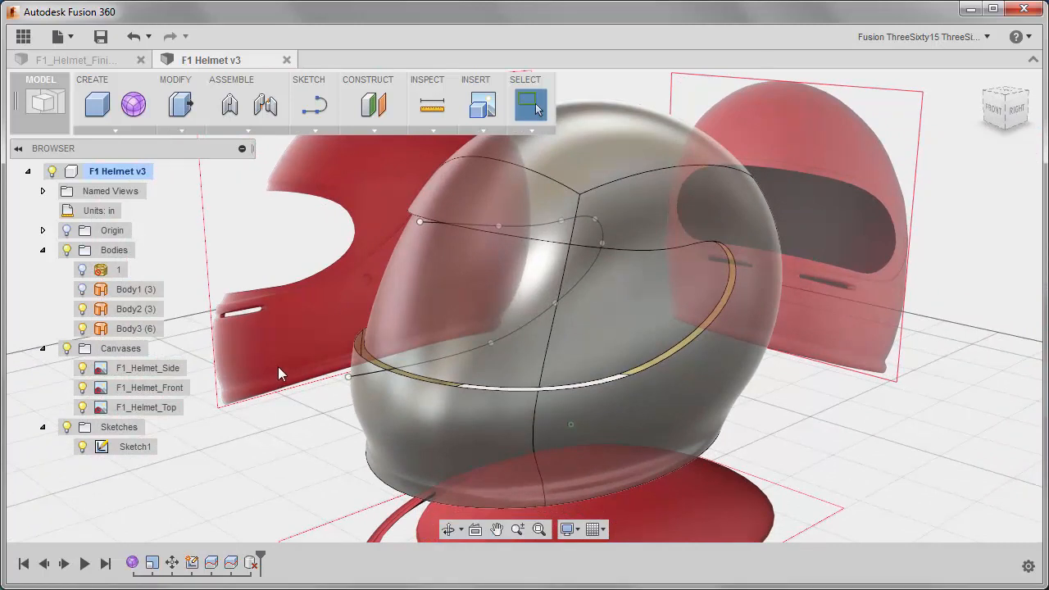
# Switch from the Model to the Patch workspace and look through its surface creation and modification commands
pyautogui.click(126, 131)
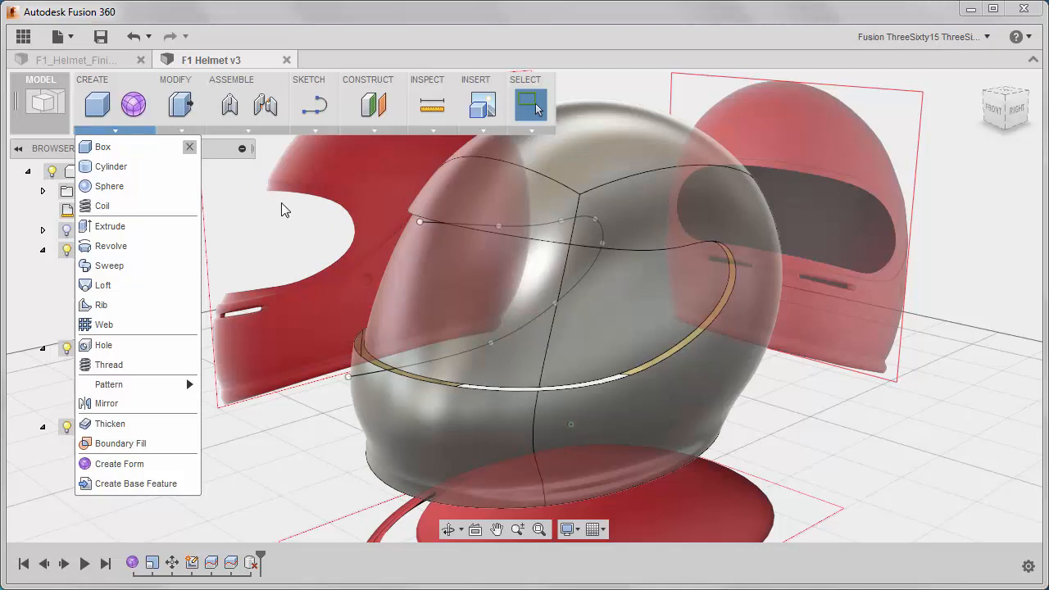
pyautogui.click(45, 106)
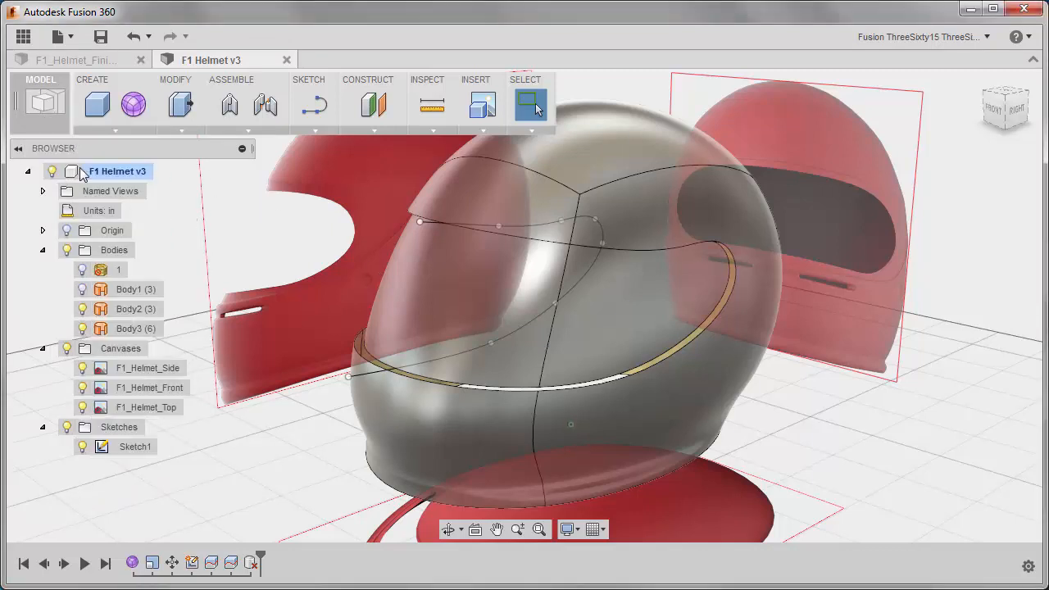
pyautogui.click(45, 102)
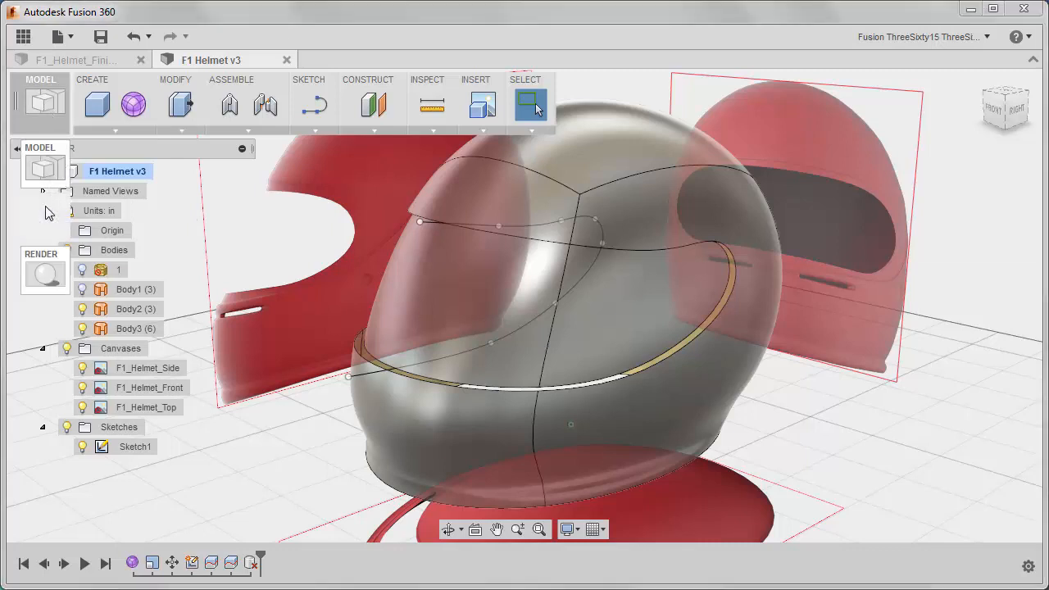
pyautogui.click(47, 211)
pyautogui.click(99, 130)
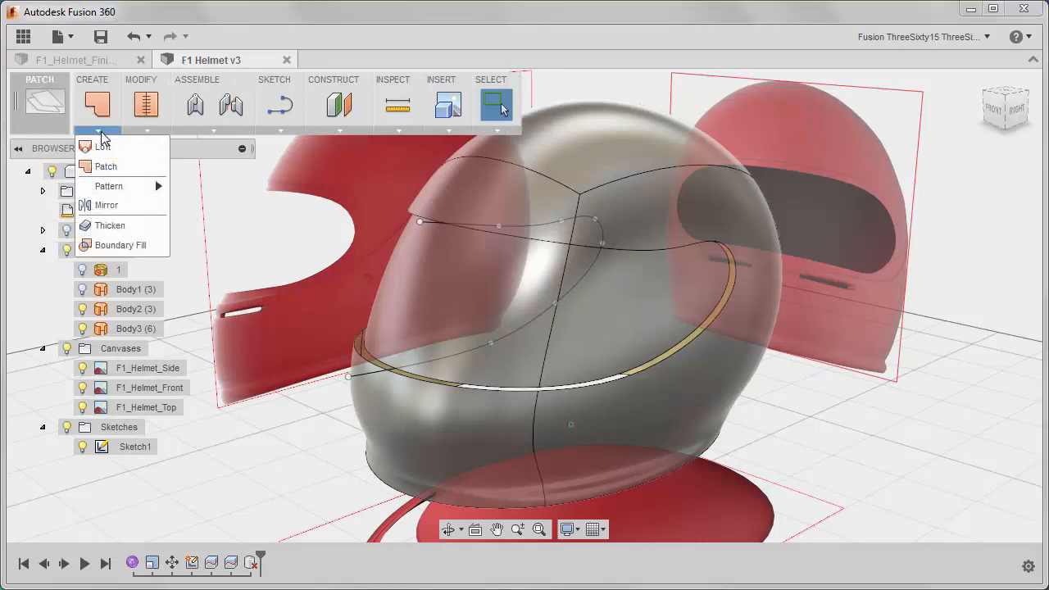
pyautogui.click(156, 131)
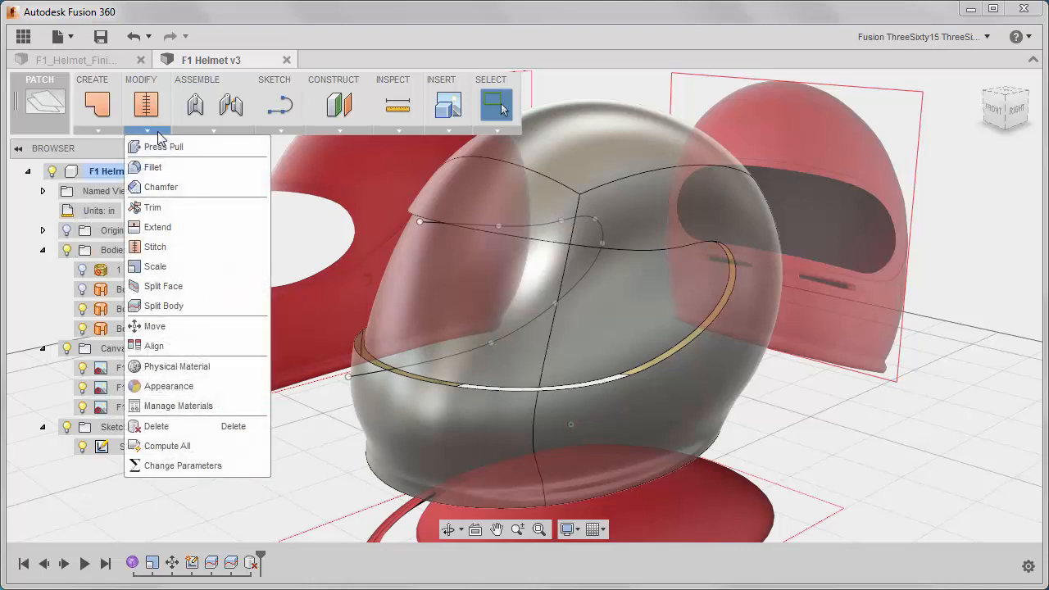
# Loft a new surface body between the visor-opening edge loops of Body3 and Body2, with Chain Selection on and Free continuity
pyautogui.click(99, 131)
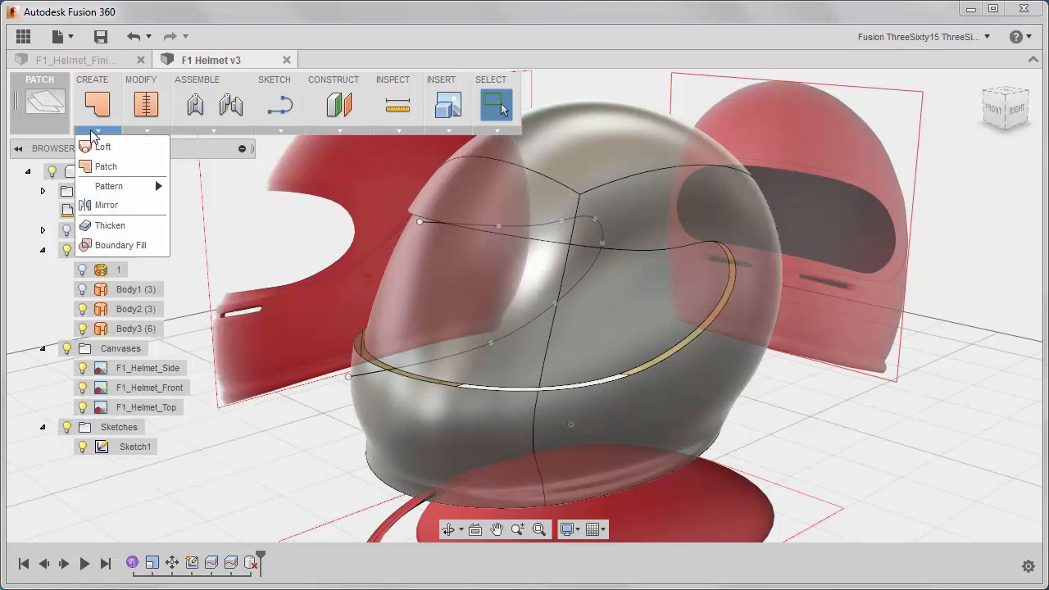
pyautogui.click(98, 147)
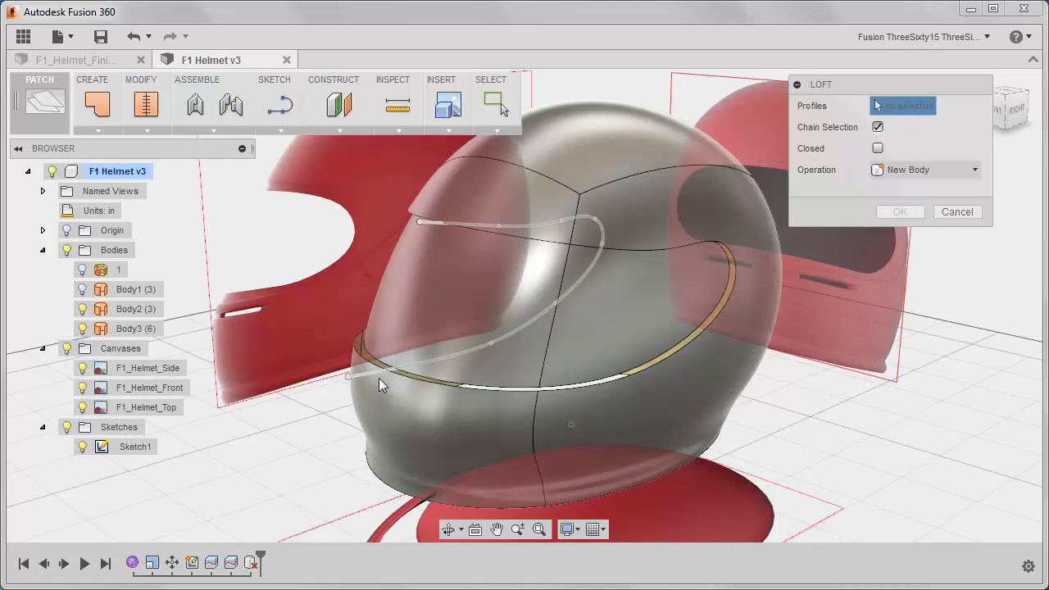
pyautogui.scroll(5, 614, 373)
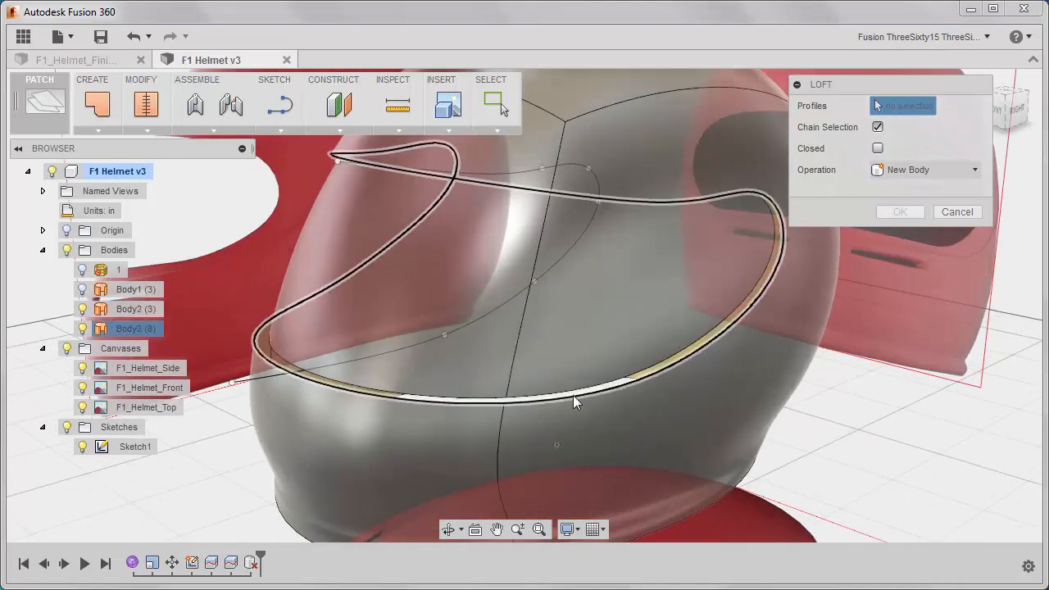
pyautogui.click(573, 395)
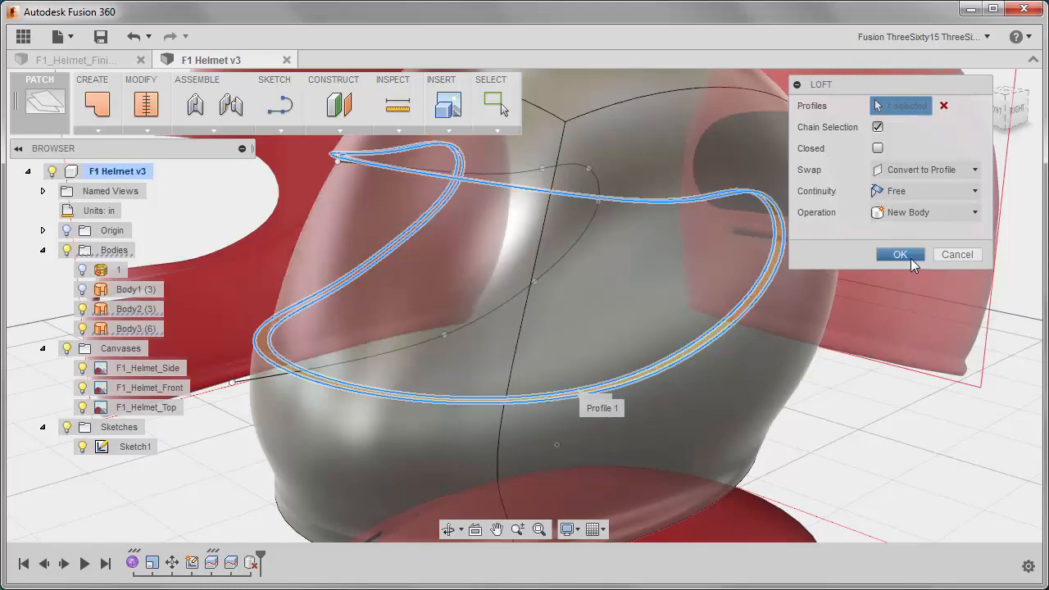
pyautogui.click(900, 255)
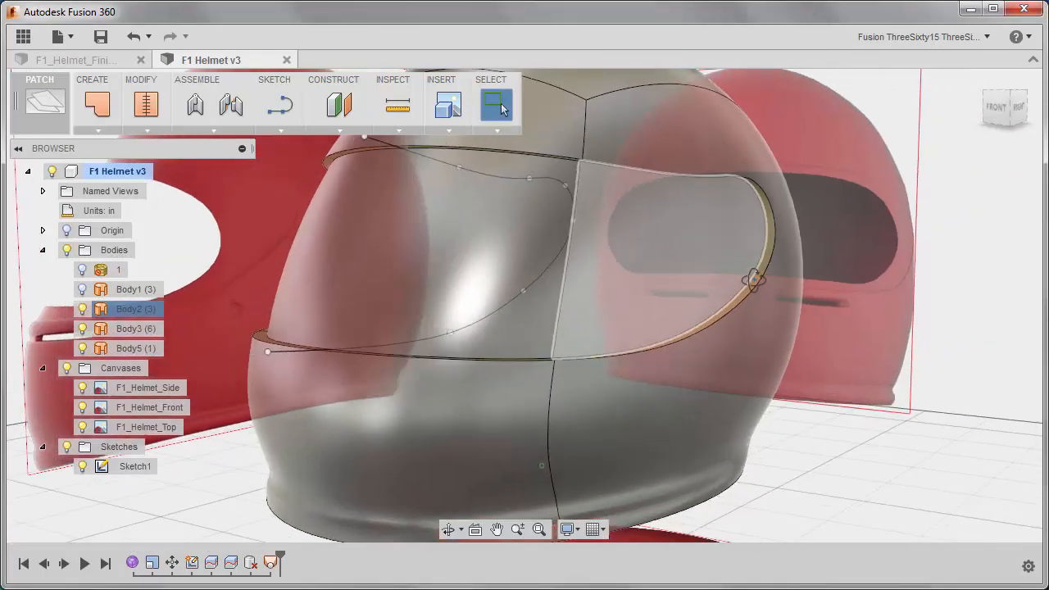
# Inspect the lofted strip around the visor opening and hide Sketch1
pyautogui.keyDown('shift'); pyautogui.moveTo(754, 280); pyautogui.dragTo(707, 305, button='middle'); pyautogui.keyUp('shift')
pyautogui.scroll(3, 707, 304)
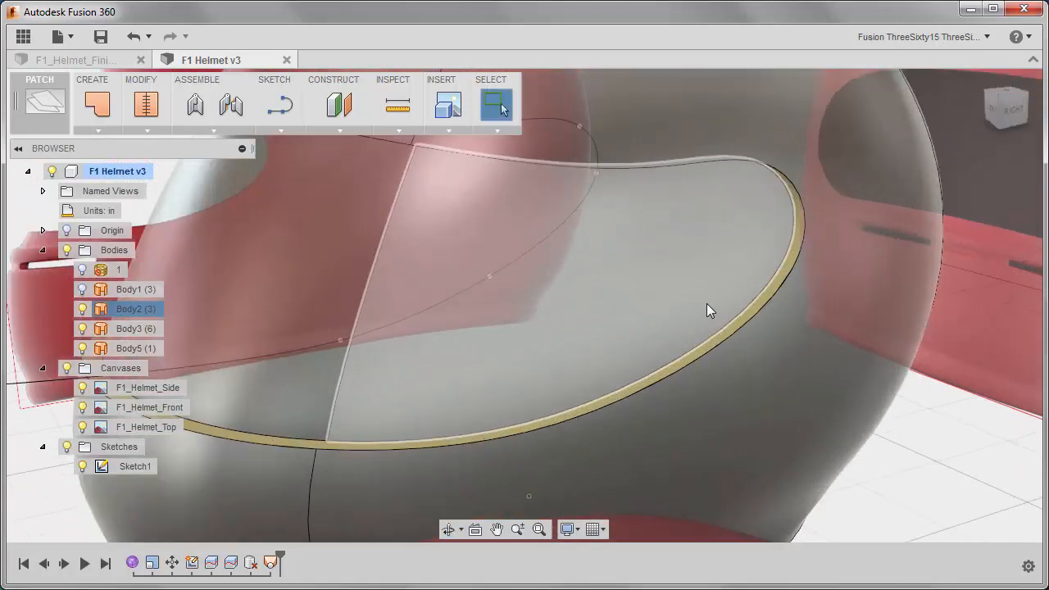
pyautogui.scroll(-8, 656, 341)
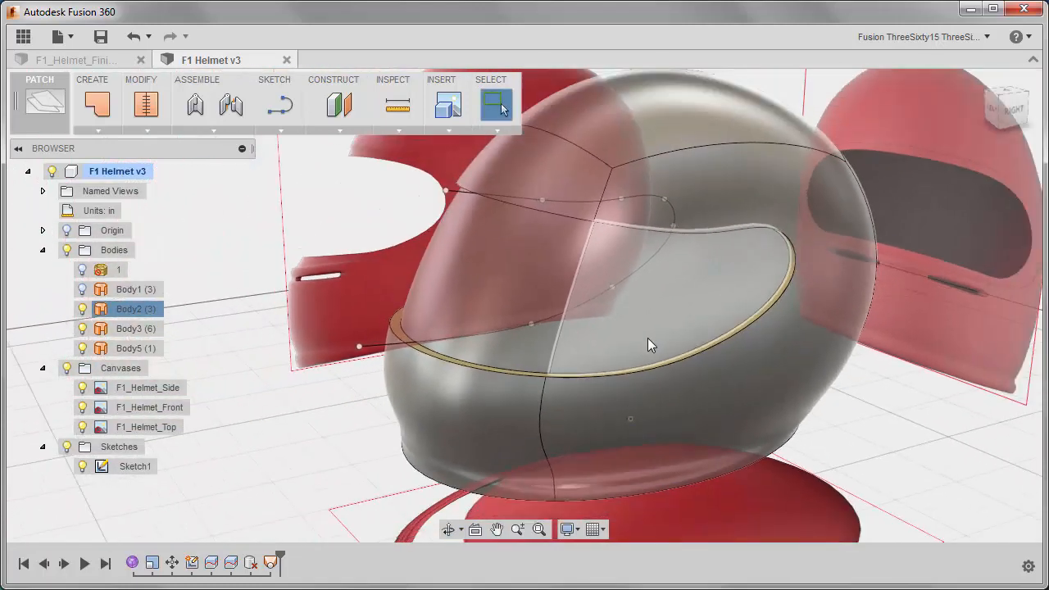
pyautogui.scroll(-1, 648, 344)
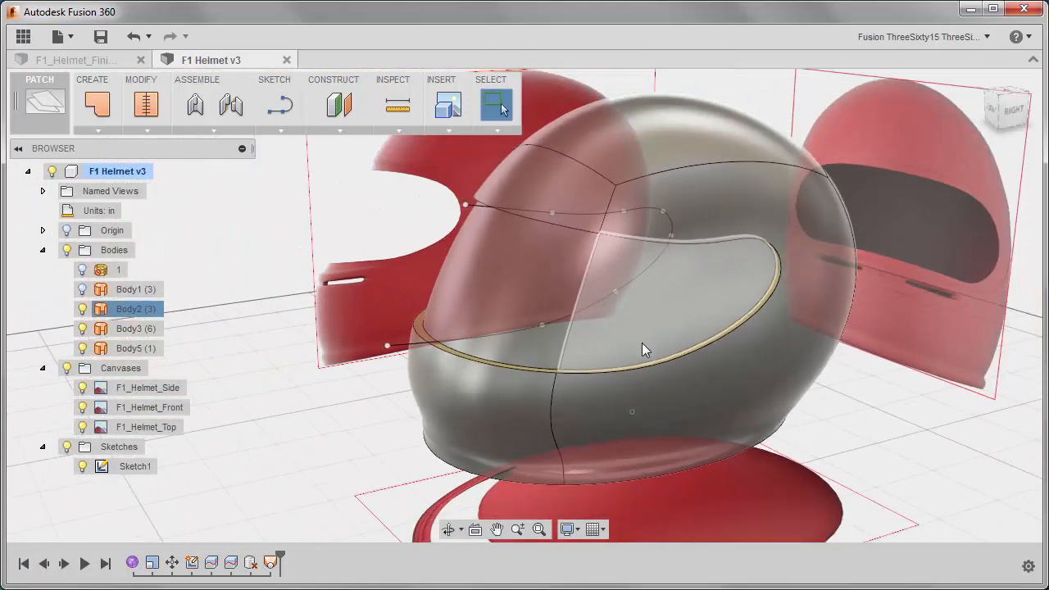
pyautogui.click(84, 471)
pyautogui.scroll(-2, 414, 335)
pyautogui.moveTo(403, 333); pyautogui.dragTo(370, 367, button='middle')
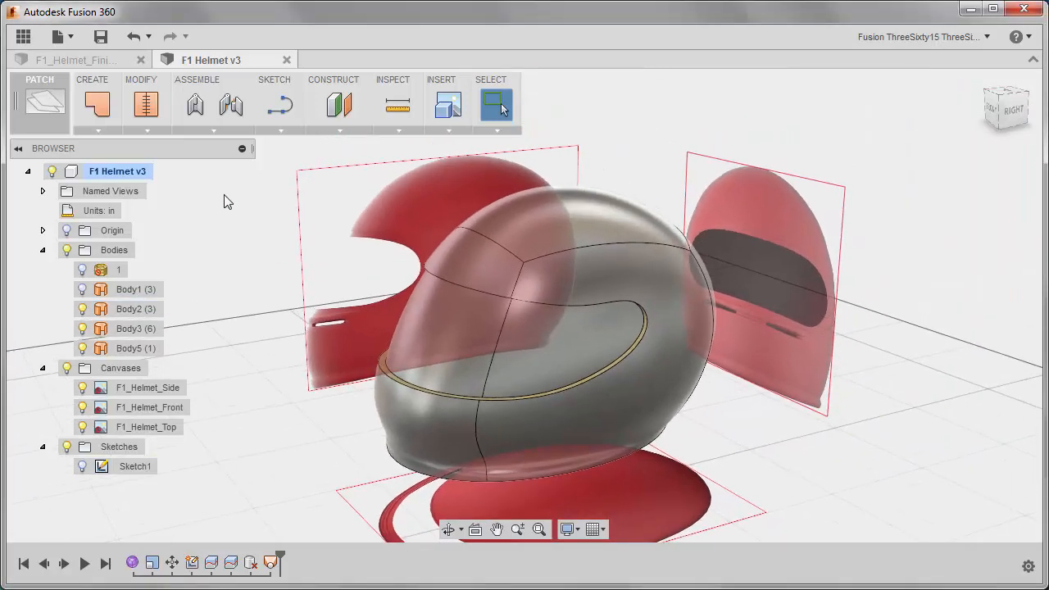
# Stitch Body2, Body3 and the lofted strip Body5 together into a single surface body
pyautogui.click(145, 107)
pyautogui.moveTo(339, 164); pyautogui.dragTo(746, 513)
pyautogui.click(900, 182)
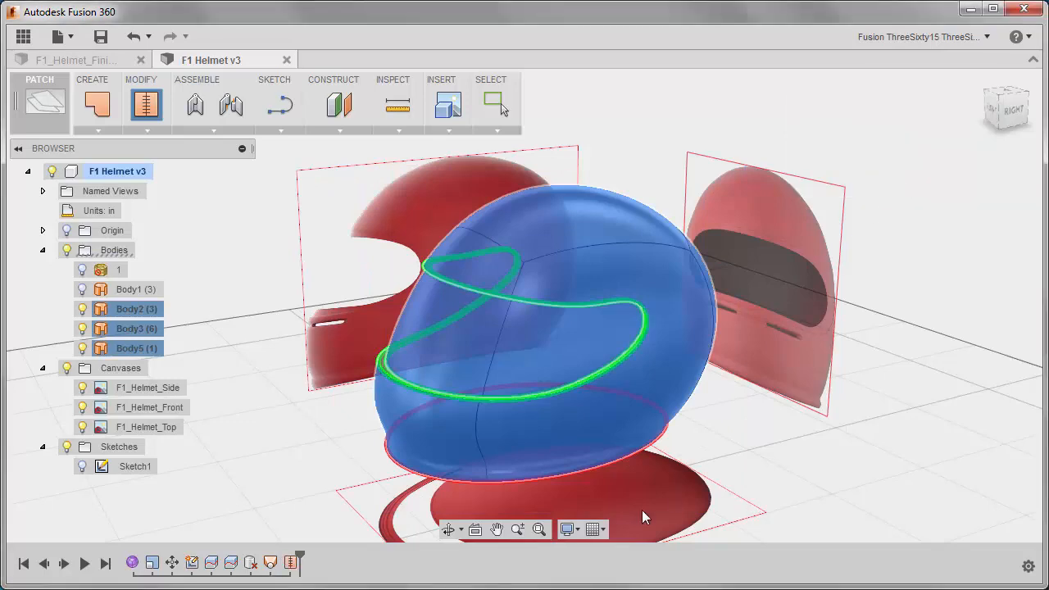
# Fillet the inner edge loop of the visor opening with a constant 0.1 in radius and Tangent Chain on
pyautogui.keyDown('shift'); pyautogui.moveTo(364, 345); pyautogui.dragTo(340, 241, button='middle'); pyautogui.keyUp('shift')
pyautogui.scroll(3, 362, 318)
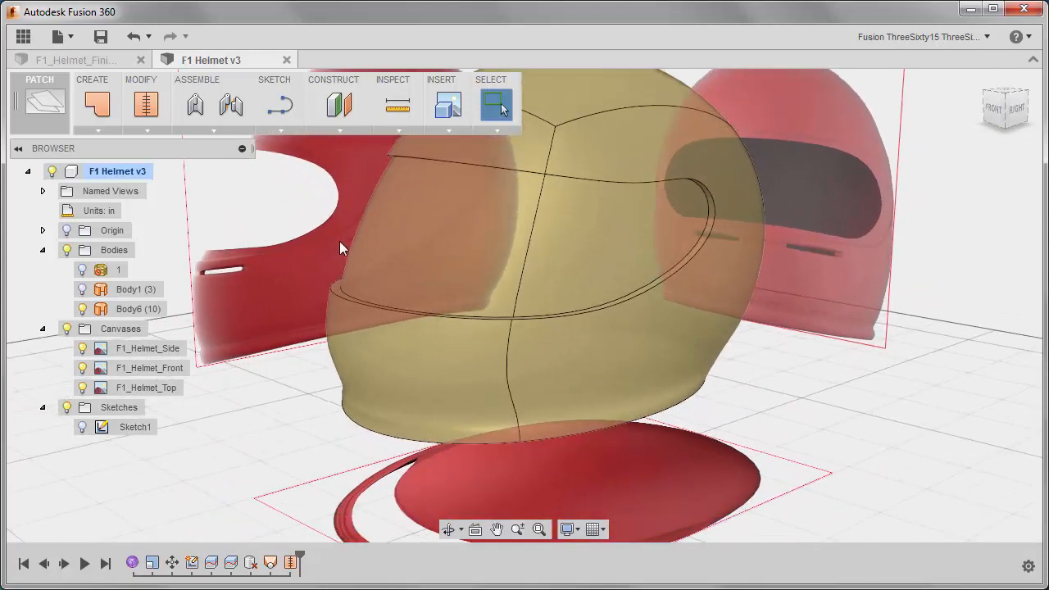
pyautogui.scroll(2, 336, 252)
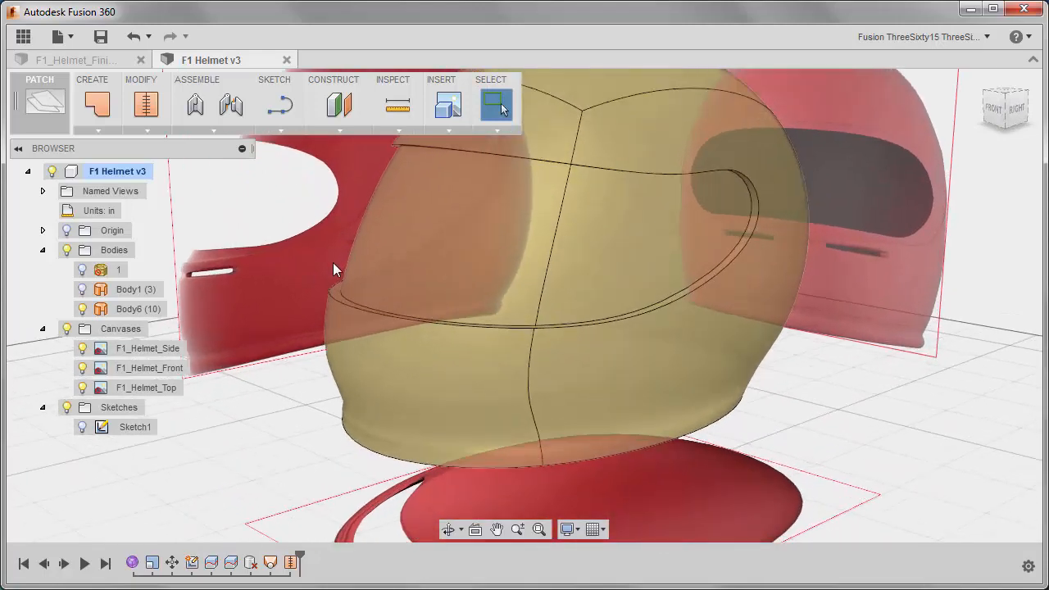
pyautogui.click(740, 244)
pyautogui.rightClick(836, 416)
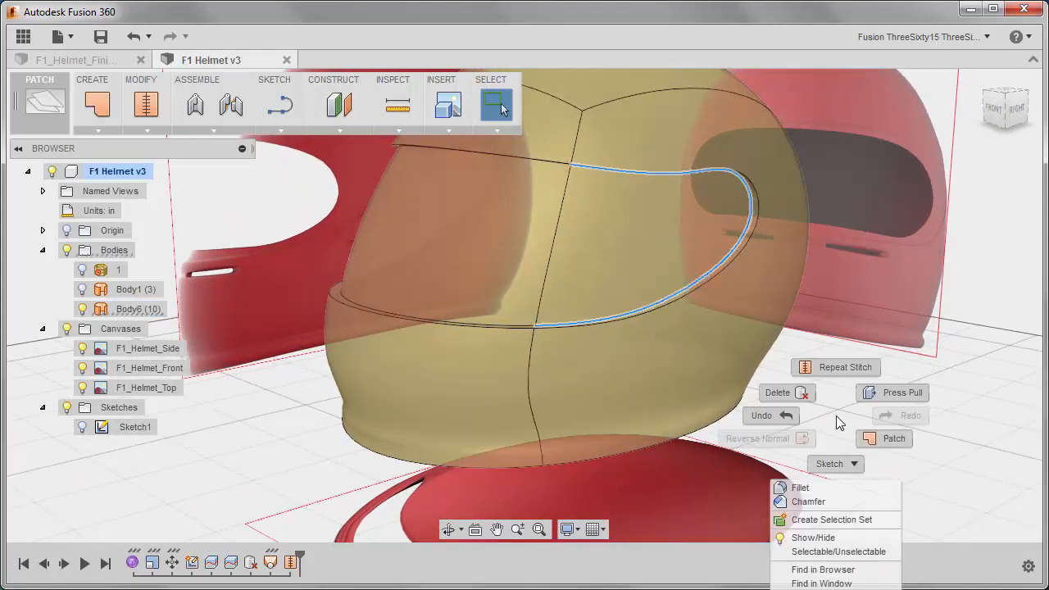
pyautogui.click(807, 490)
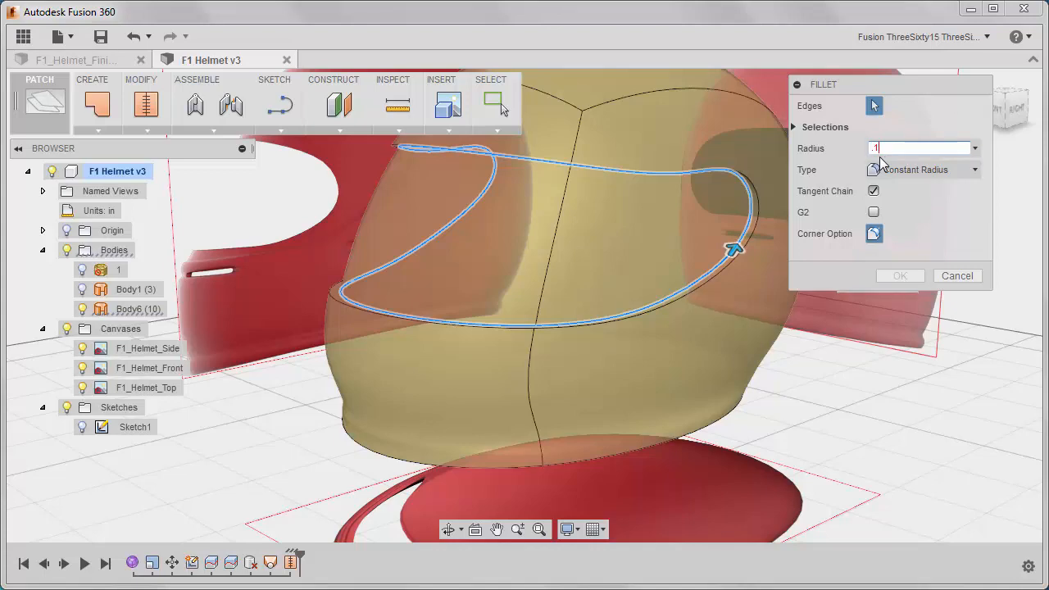
pyautogui.moveTo(641, 262); pyautogui.dragTo(481, 312, button='middle')
pyautogui.scroll(5, 502, 278)
pyautogui.click(900, 276)
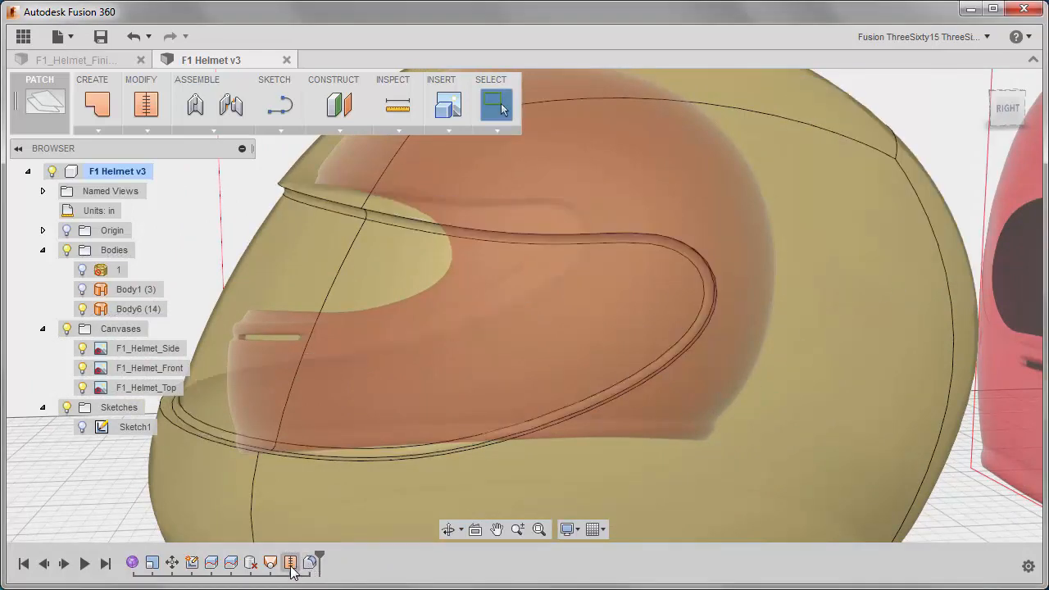
# Fillet the outer edge loop of the visor opening with a constant 0.12 in radius and Tangent Chain on
pyautogui.click(641, 408)
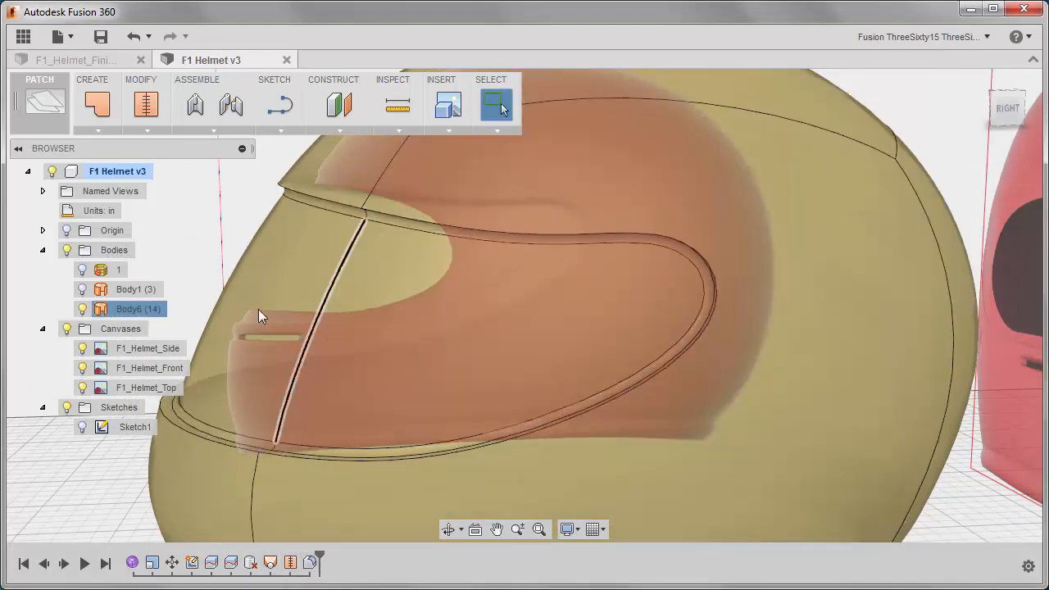
pyautogui.click(173, 427)
pyautogui.rightClick(202, 247)
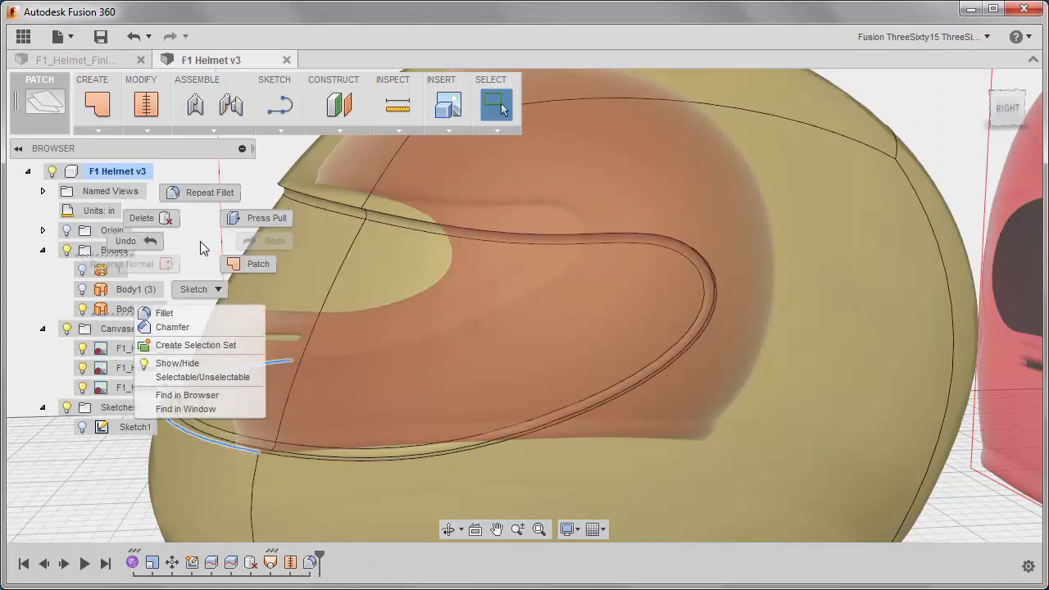
pyautogui.click(170, 312)
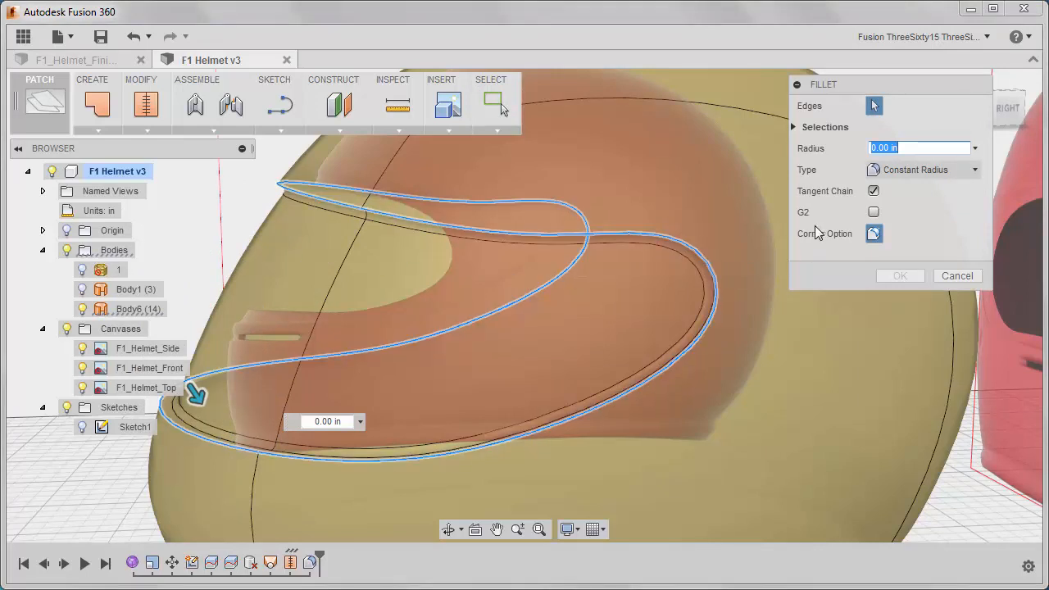
pyautogui.write('.12')
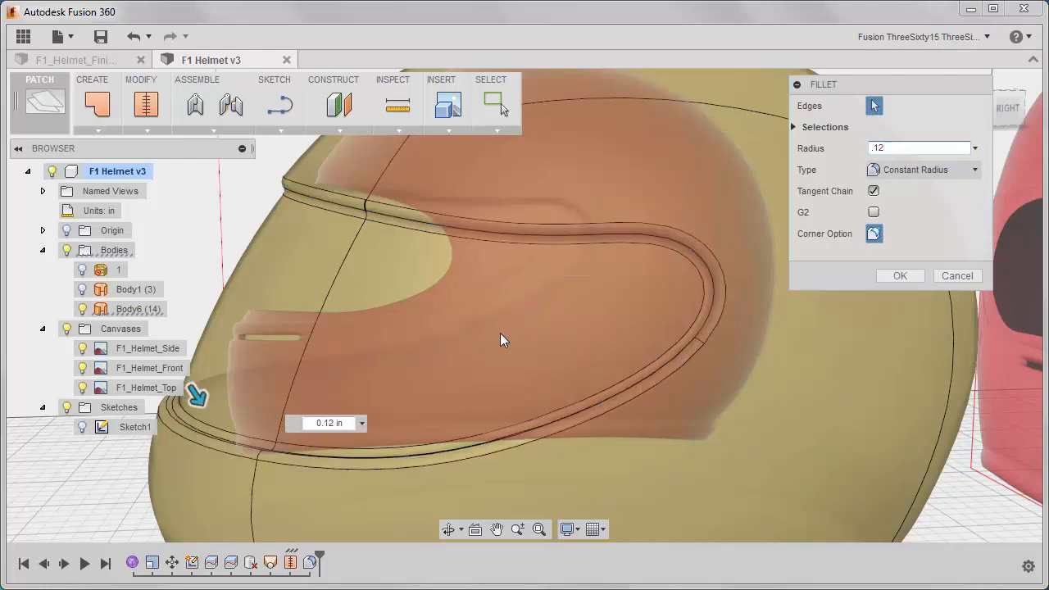
pyautogui.click(898, 278)
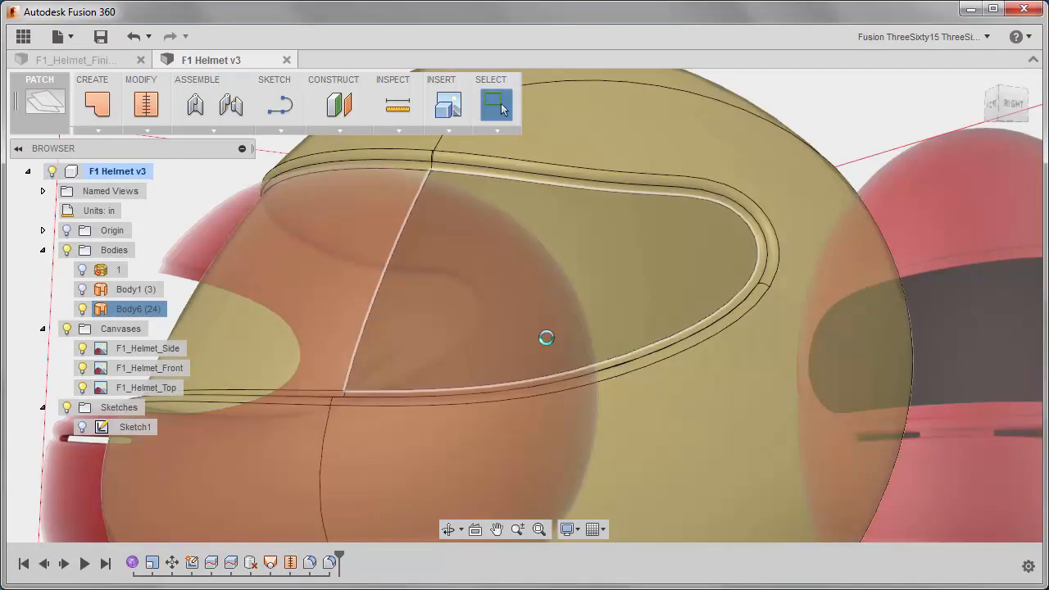
# Check the filleted rim around the visor opening and switch from the Patch back to the Model workspace
pyautogui.keyDown('shift'); pyautogui.moveTo(546, 334); pyautogui.dragTo(550, 374, button='middle'); pyautogui.keyUp('shift')
pyautogui.scroll(-5, 546, 366)
pyautogui.press('Escape')
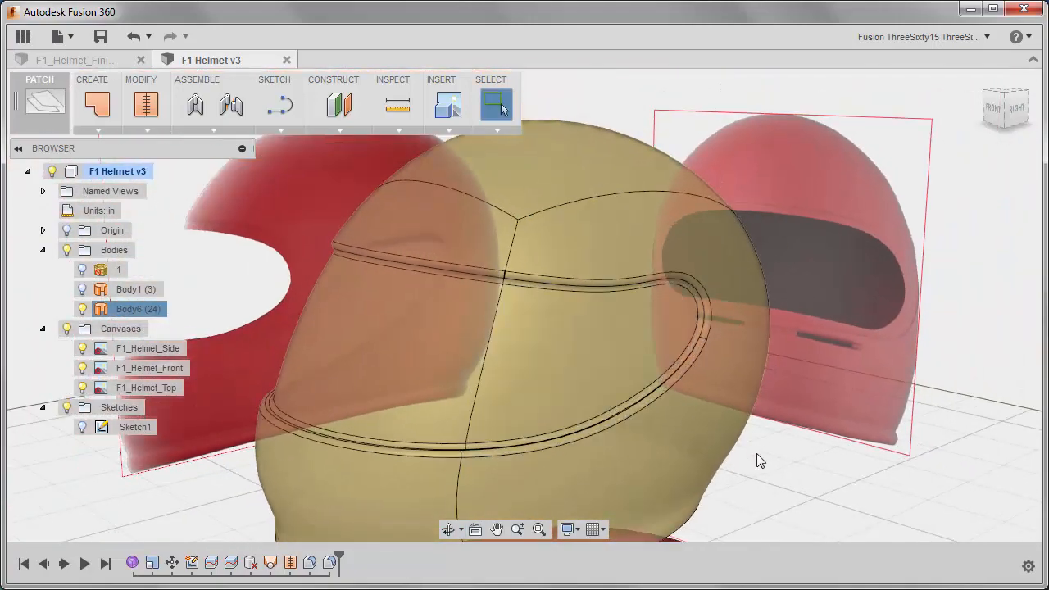
pyautogui.keyDown('shift'); pyautogui.moveTo(707, 392); pyautogui.dragTo(685, 381, button='middle'); pyautogui.keyUp('shift')
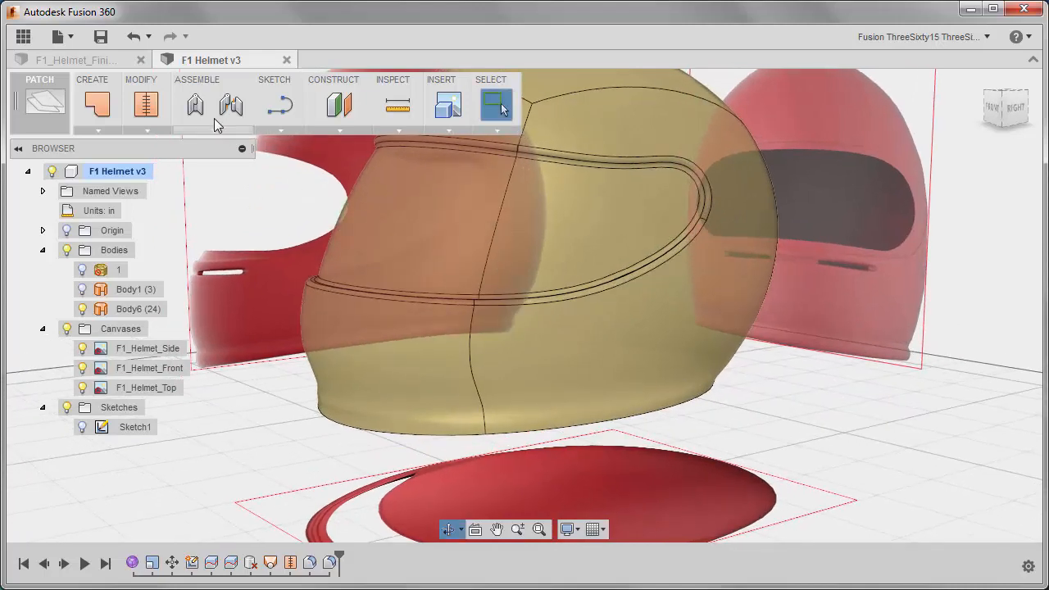
pyautogui.click(36, 106)
pyautogui.click(56, 159)
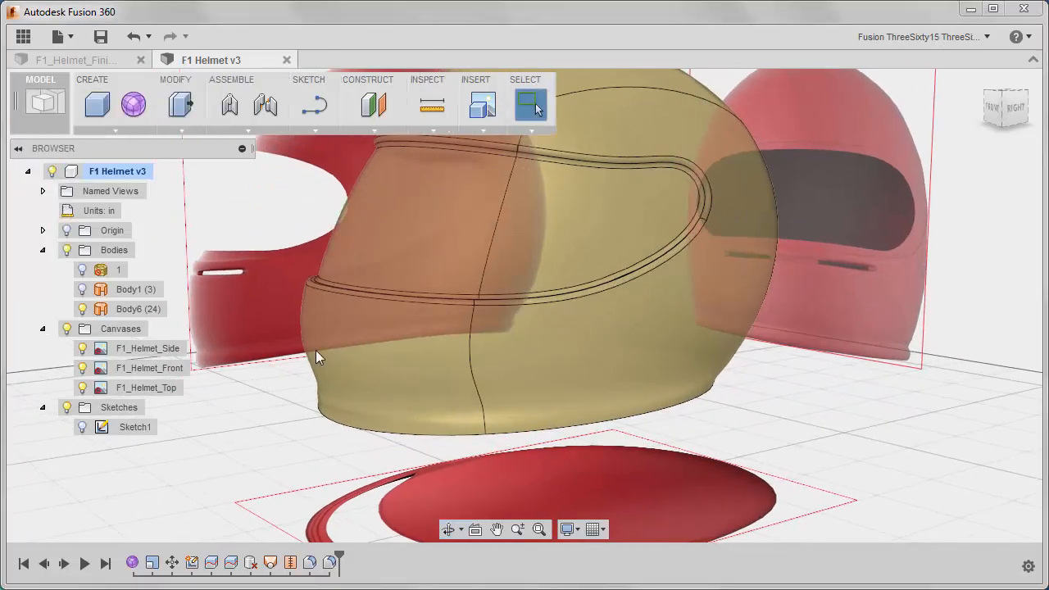
pyautogui.moveTo(316, 351); pyautogui.dragTo(322, 402, button='middle')
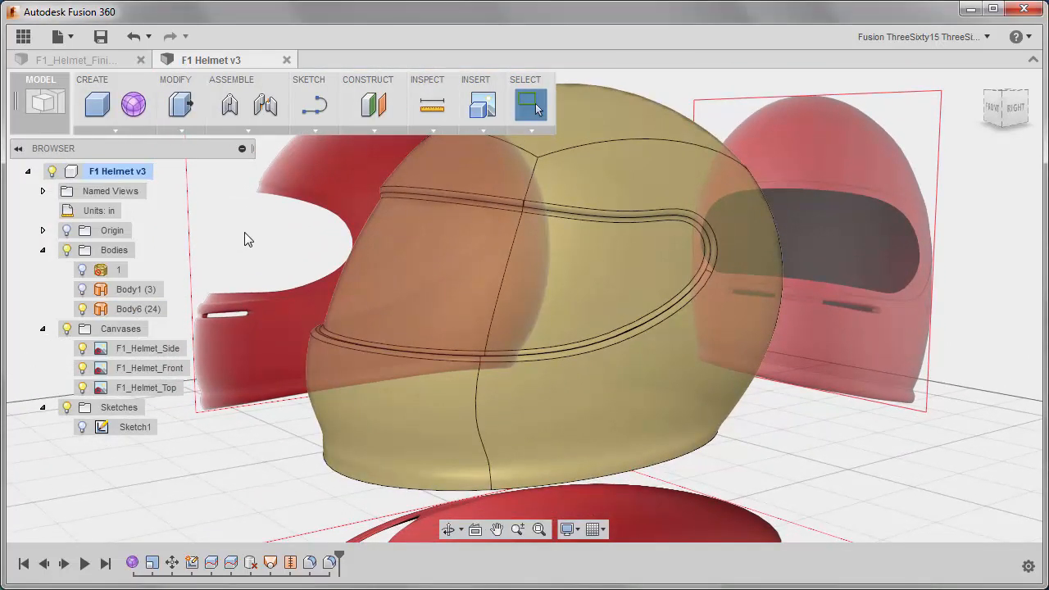
pyautogui.keyDown('shift'); pyautogui.moveTo(392, 423); pyautogui.dragTo(374, 400, button='middle'); pyautogui.keyUp('shift')
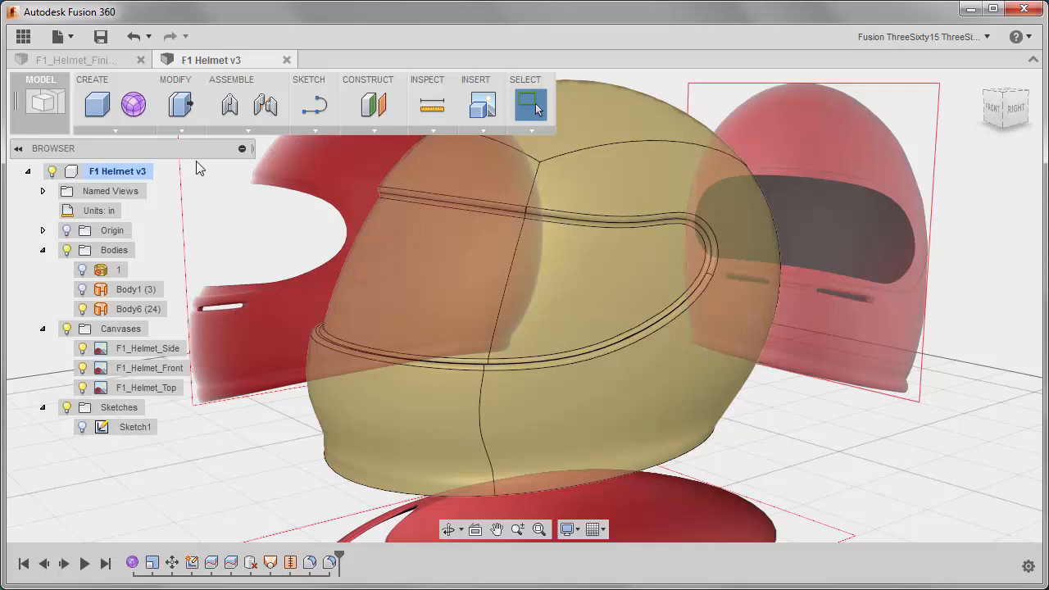
# Thicken the stitched helmet surface by -0.12 in on one side as a new body, with Chain Selection on
pyautogui.click(105, 130)
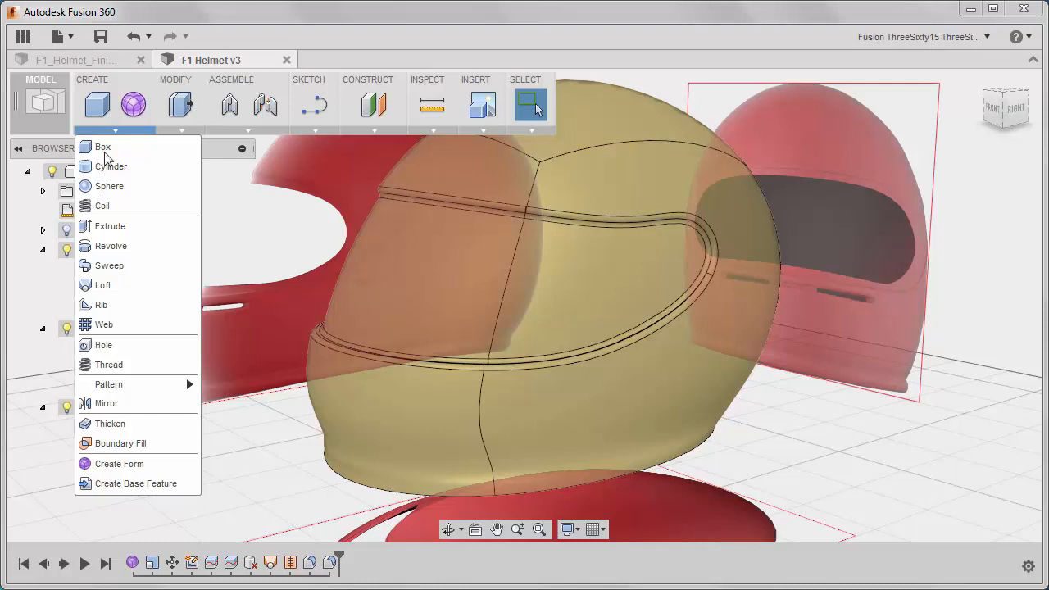
pyautogui.click(141, 425)
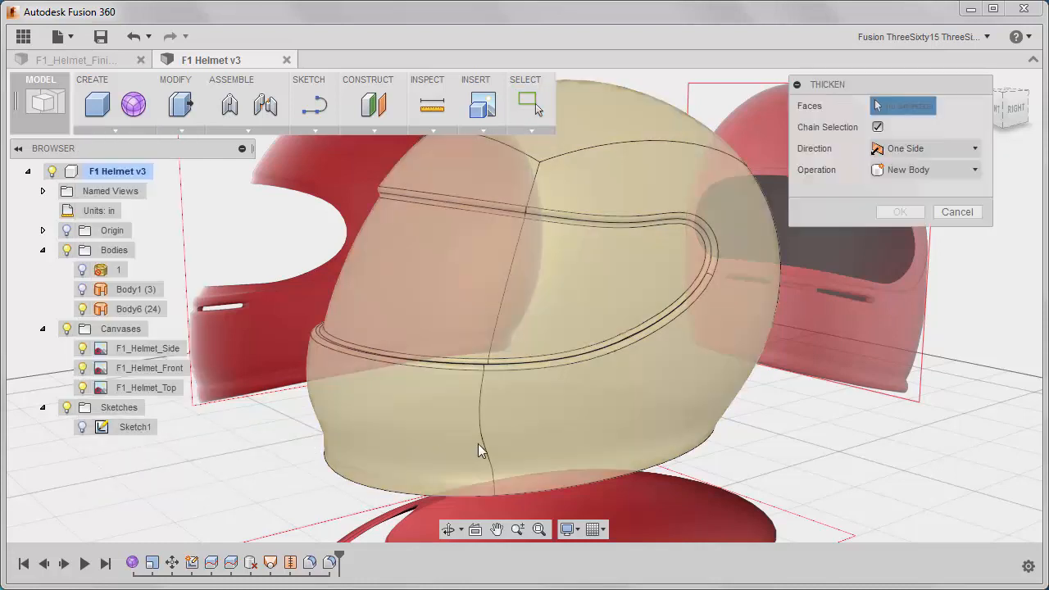
pyautogui.click(540, 420)
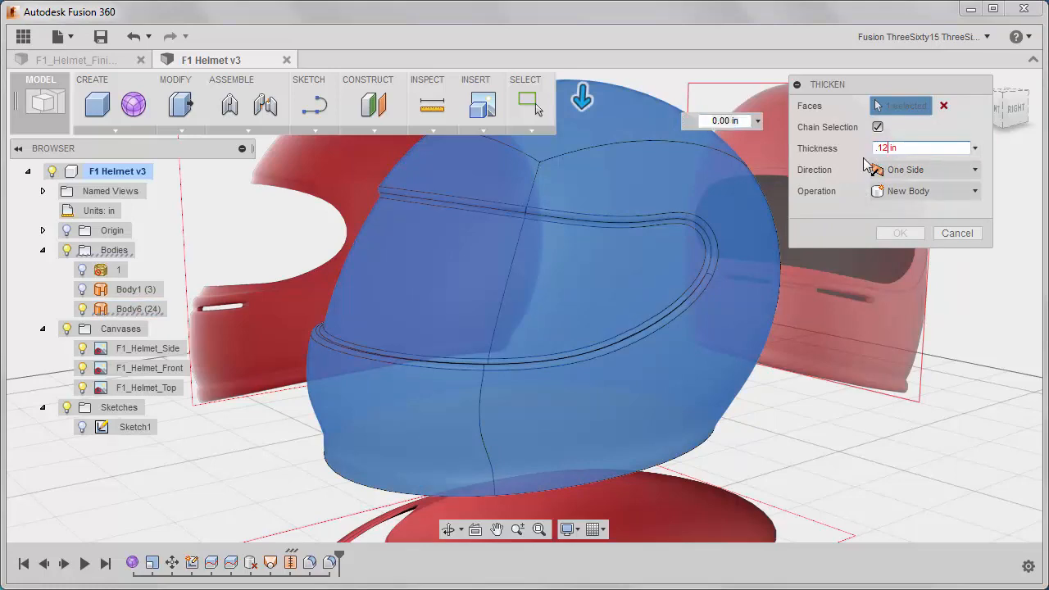
pyautogui.press('Return')
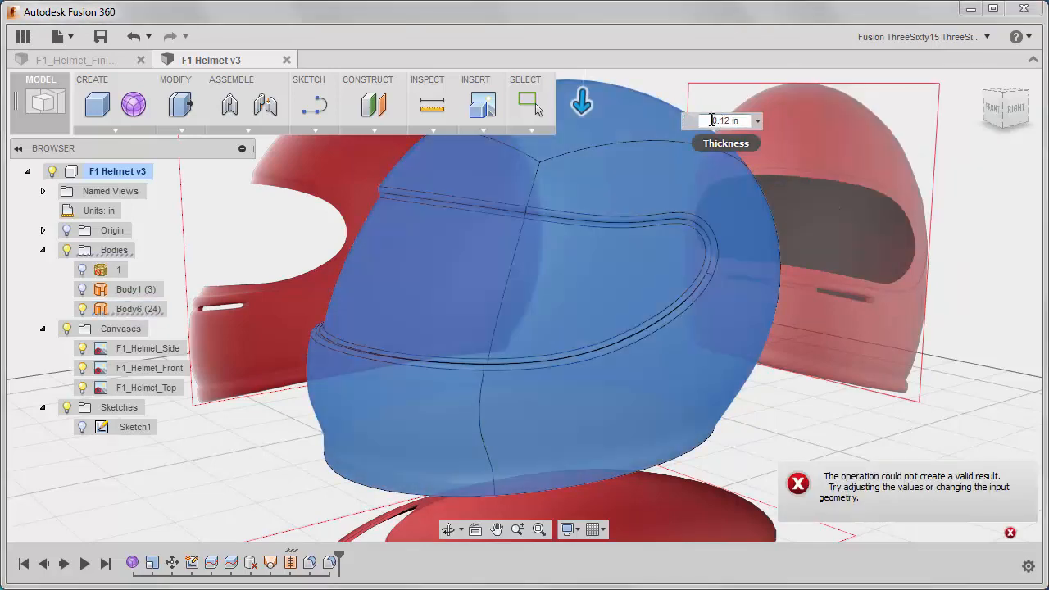
pyautogui.write('-')
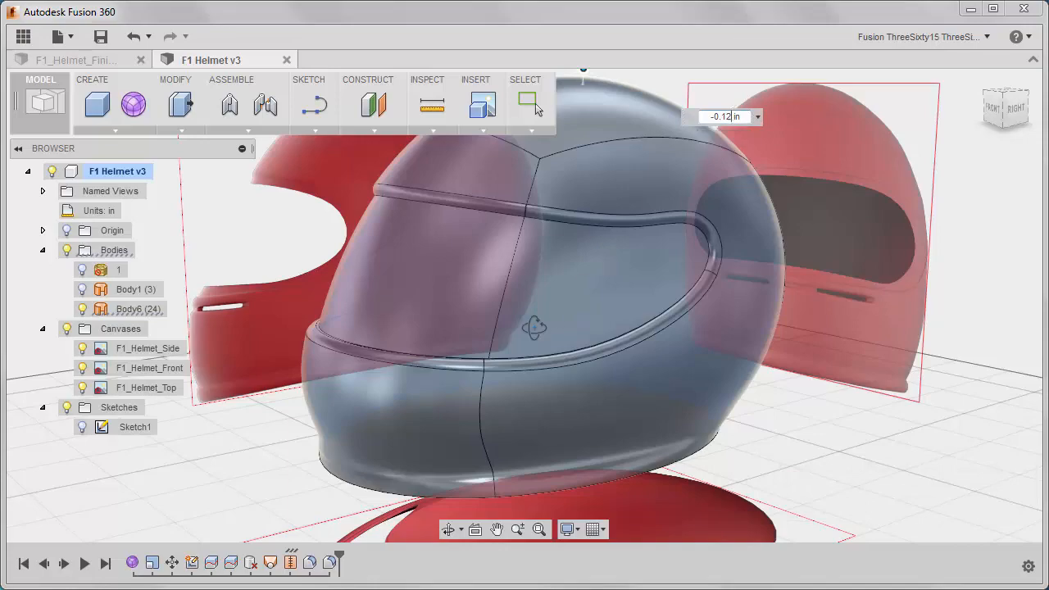
pyautogui.keyDown('shift'); pyautogui.moveTo(533, 320); pyautogui.dragTo(554, 335, button='middle'); pyautogui.keyUp('shift')
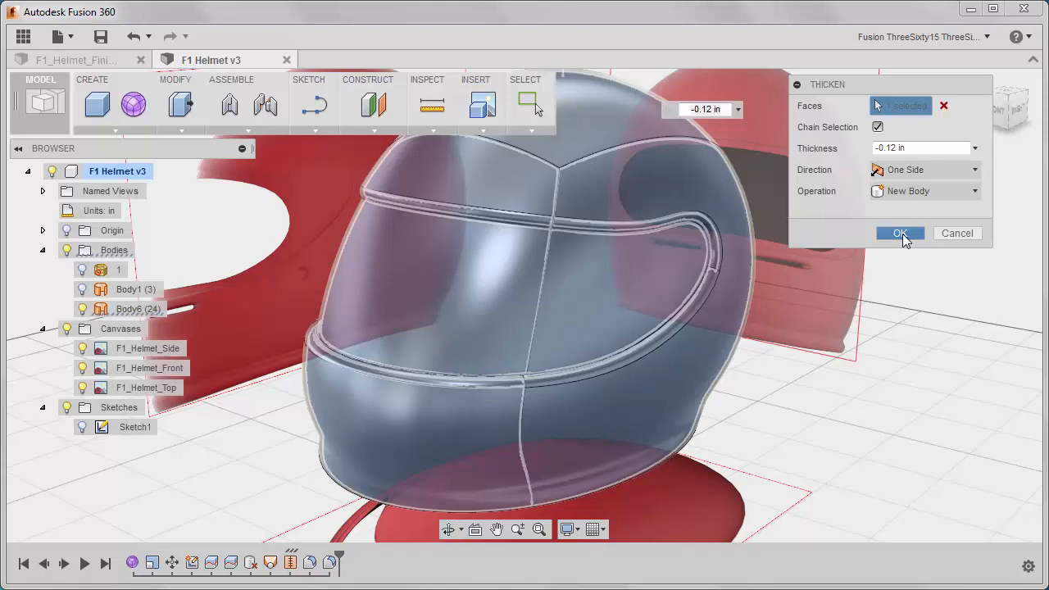
pyautogui.click(901, 234)
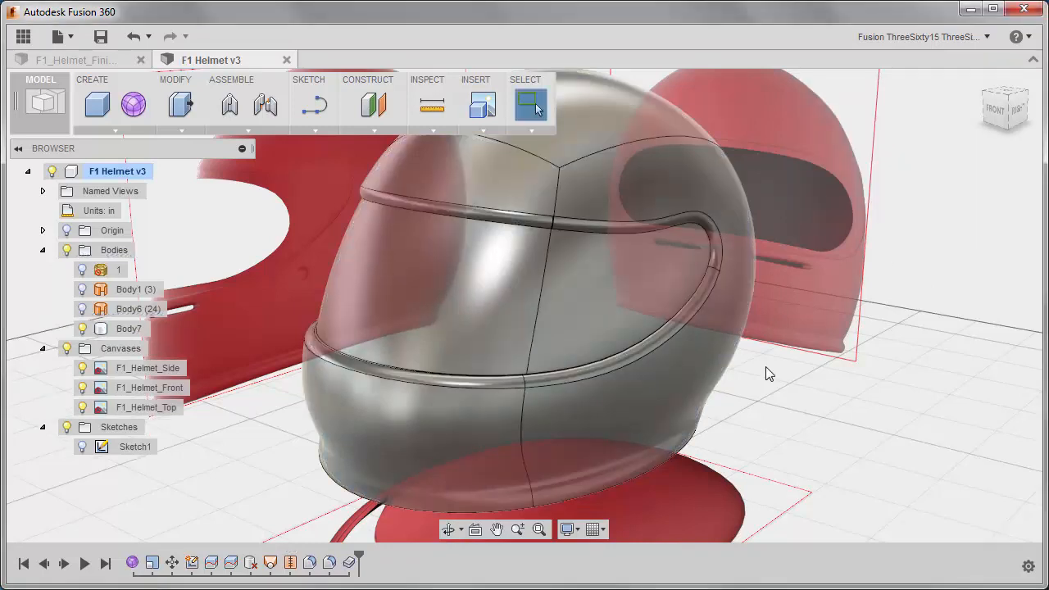
# Examine the thickened solid Body7 around the visor rim and compare its side profile with the side canvas in the right view
pyautogui.click(129, 329)
pyautogui.keyDown('shift'); pyautogui.moveTo(464, 323); pyautogui.dragTo(546, 407, button='middle'); pyautogui.keyUp('shift')
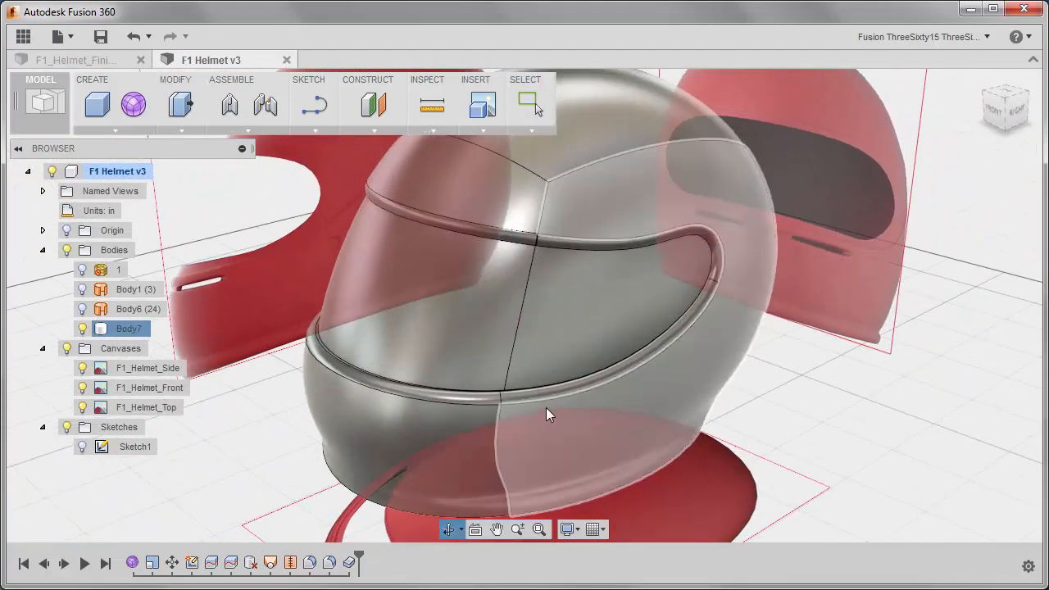
pyautogui.scroll(2, 533, 348)
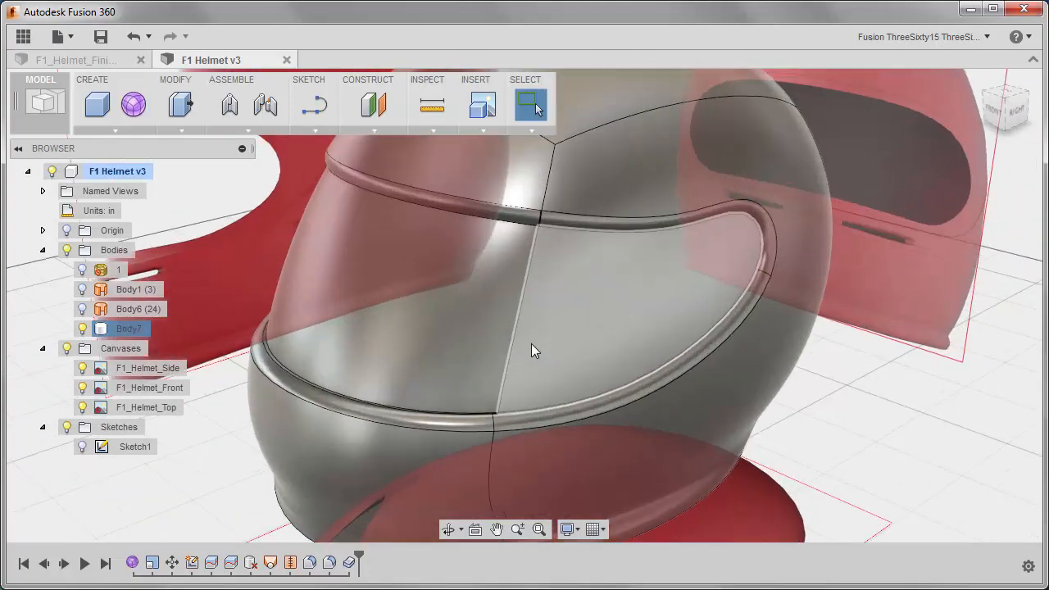
pyautogui.keyDown('shift'); pyautogui.moveTo(531, 344); pyautogui.dragTo(532, 387, button='middle'); pyautogui.keyUp('shift')
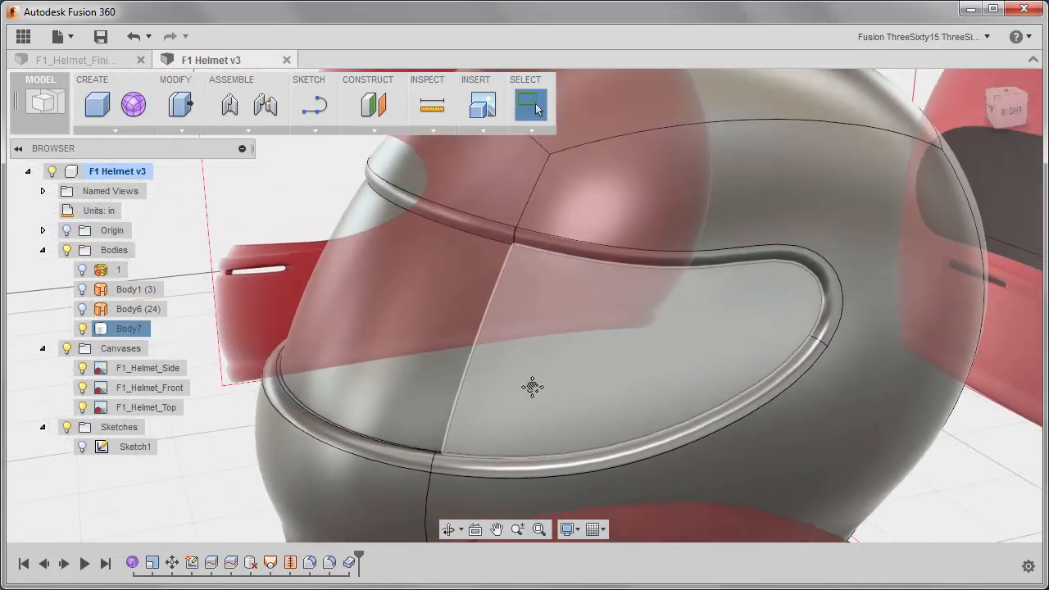
pyautogui.scroll(-4, 531, 386)
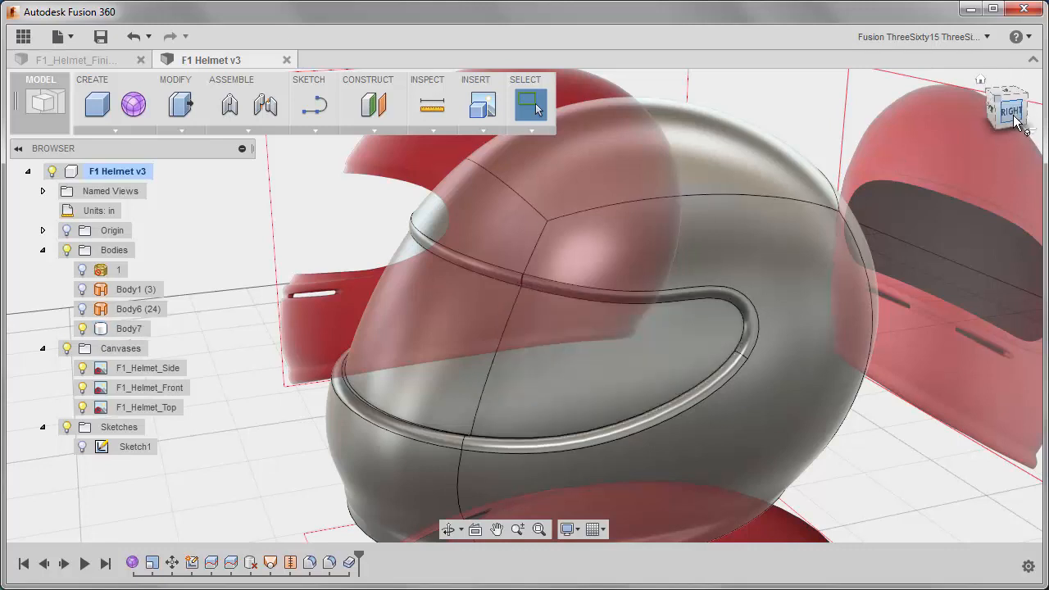
pyautogui.click(1014, 120)
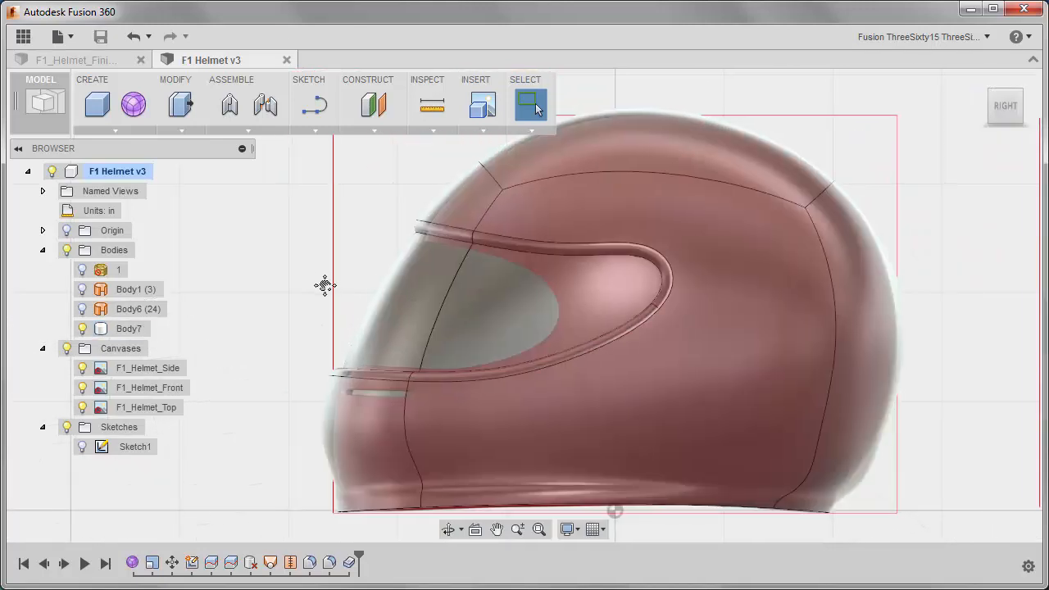
pyautogui.moveTo(323, 286); pyautogui.dragTo(302, 275, button='middle')
pyautogui.scroll(2, 304, 282)
pyautogui.scroll(2, 304, 262)
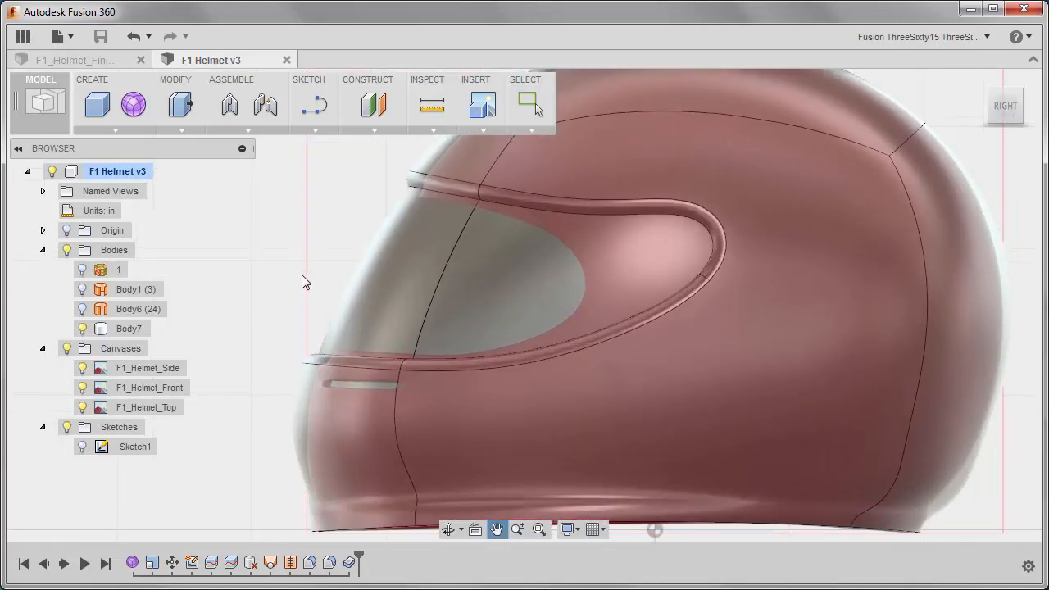
# Show the visor surface Body1 in the helmet opening and highlight it to check its position against the shell
pyautogui.click(295, 456)
pyautogui.scroll(-2, 271, 357)
pyautogui.moveTo(270, 361); pyautogui.dragTo(292, 336, button='middle')
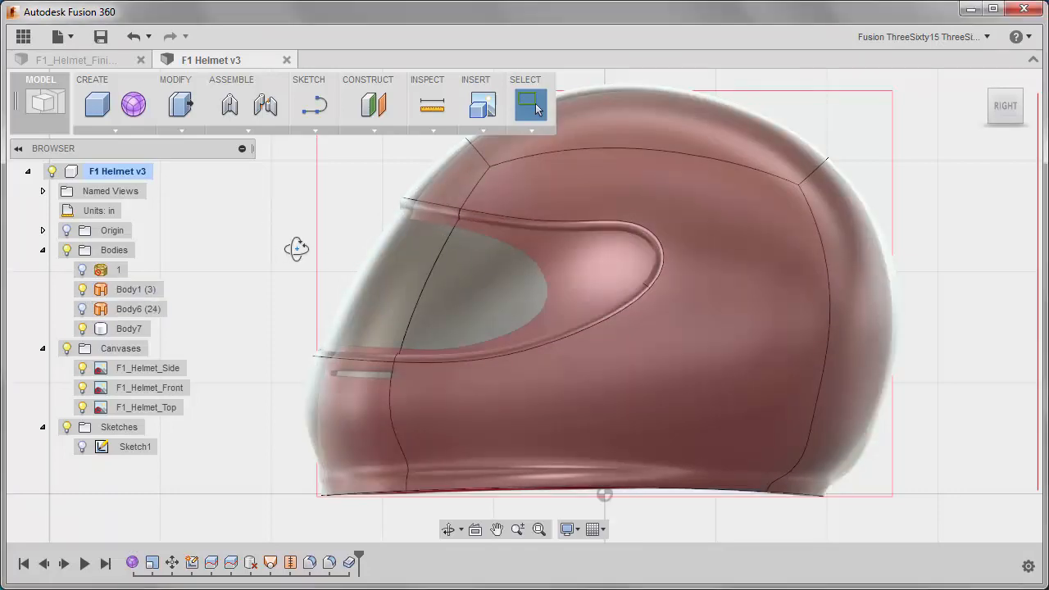
pyautogui.keyDown('shift'); pyautogui.moveTo(295, 248); pyautogui.dragTo(378, 252, button='middle'); pyautogui.keyUp('shift')
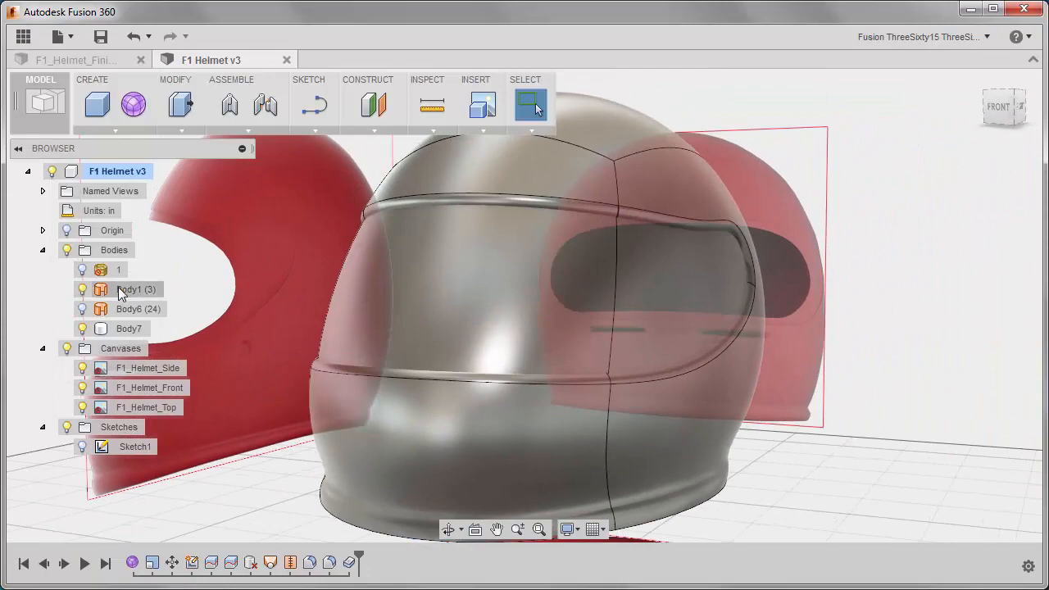
pyautogui.click(118, 289)
pyautogui.moveTo(351, 285)
pyautogui.keyDown('shift'); pyautogui.mouseDown(button='middle')
pyautogui.moveTo(461, 292)
pyautogui.moveTo(349, 302)
pyautogui.mouseUp(button='middle'); pyautogui.keyUp('shift')
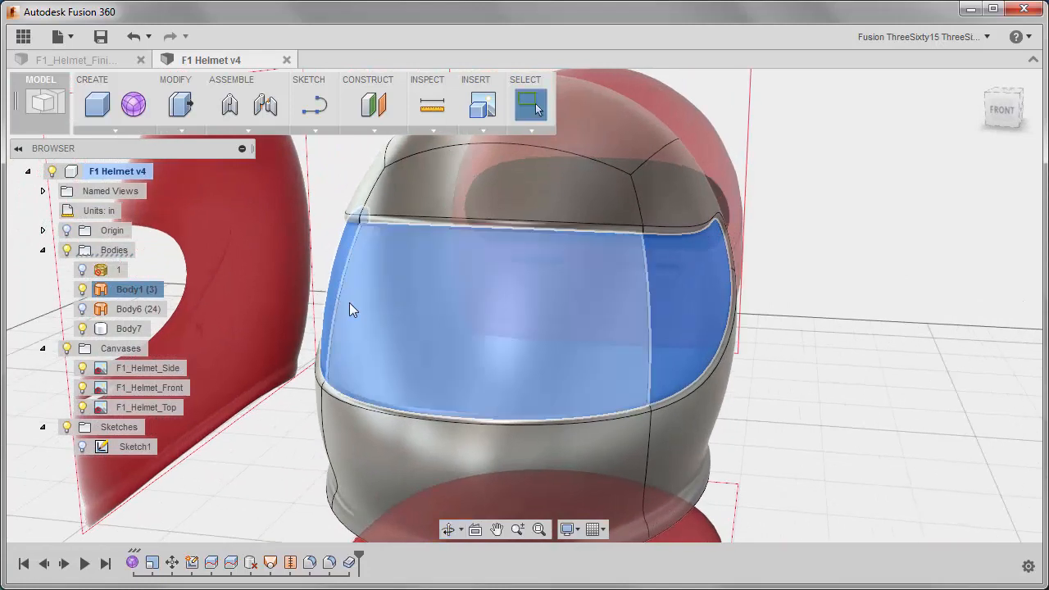
pyautogui.moveTo(277, 321)
pyautogui.keyDown('shift'); pyautogui.mouseDown(button='middle')
pyautogui.moveTo(211, 312)
pyautogui.moveTo(265, 321)
pyautogui.moveTo(261, 330)
pyautogui.mouseUp(button='middle'); pyautogui.keyUp('shift')
pyautogui.click(255, 446)
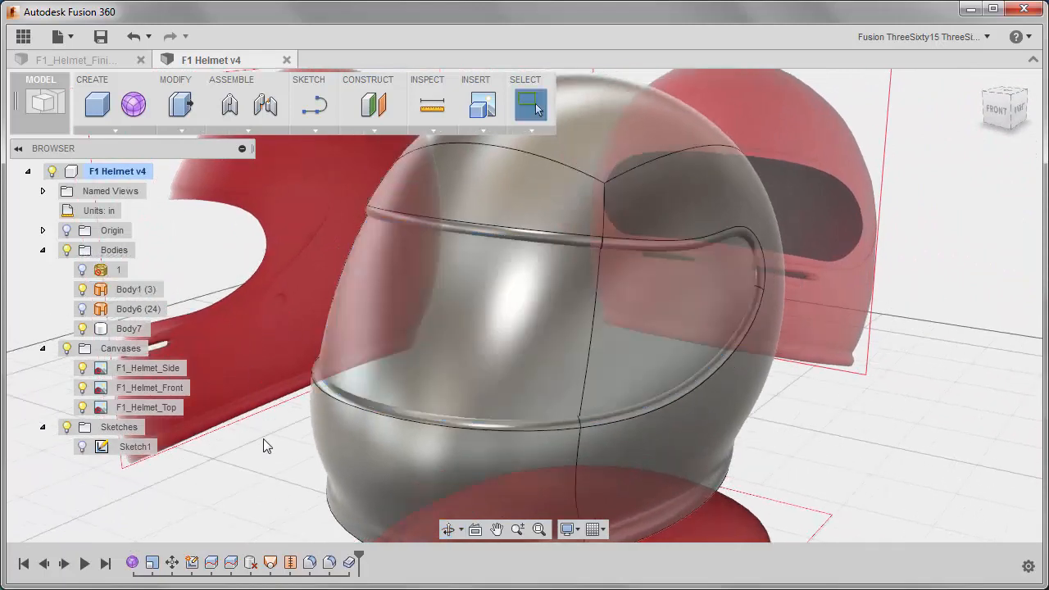
pyautogui.click(465, 366)
pyautogui.scroll(-2, 297, 424)
pyautogui.keyDown('shift'); pyautogui.moveTo(285, 423); pyautogui.dragTo(278, 294, button='middle'); pyautogui.keyUp('shift')
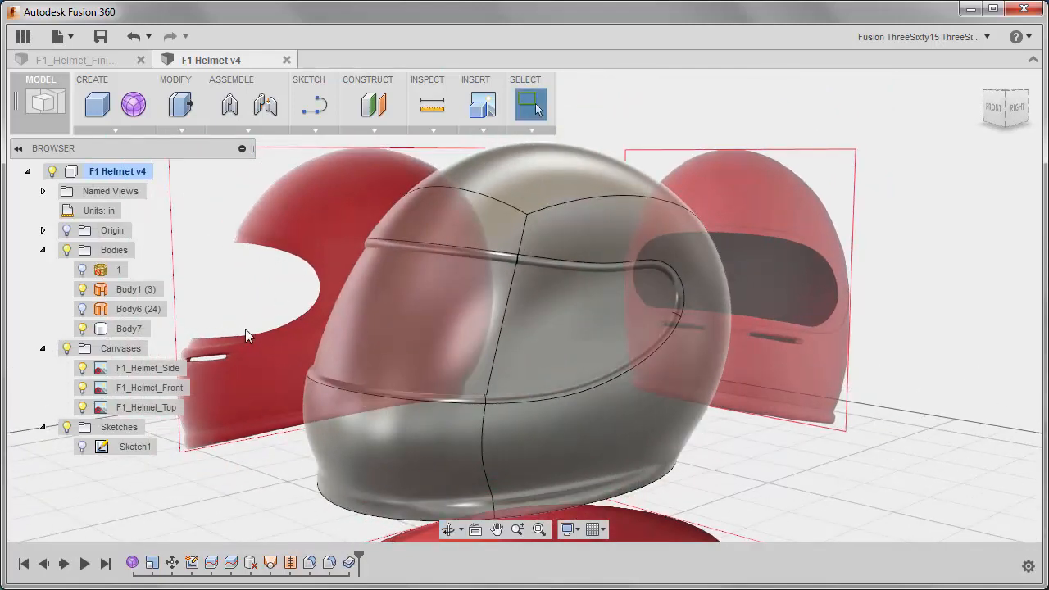
pyautogui.moveTo(201, 336)
pyautogui.keyDown('shift'); pyautogui.mouseDown(button='middle')
pyautogui.moveTo(261, 333)
pyautogui.moveTo(211, 333)
pyautogui.mouseUp(button='middle'); pyautogui.keyUp('shift')
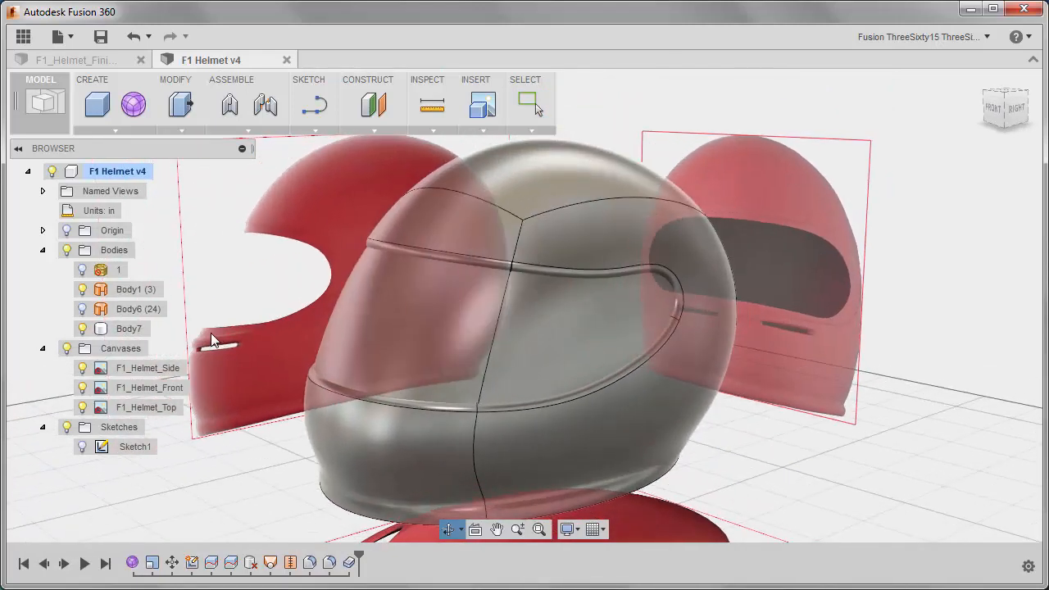
# Hide the solid shell Body7 and the visor surface Body1 in the right view to expose the side canvas
pyautogui.press('Escape')
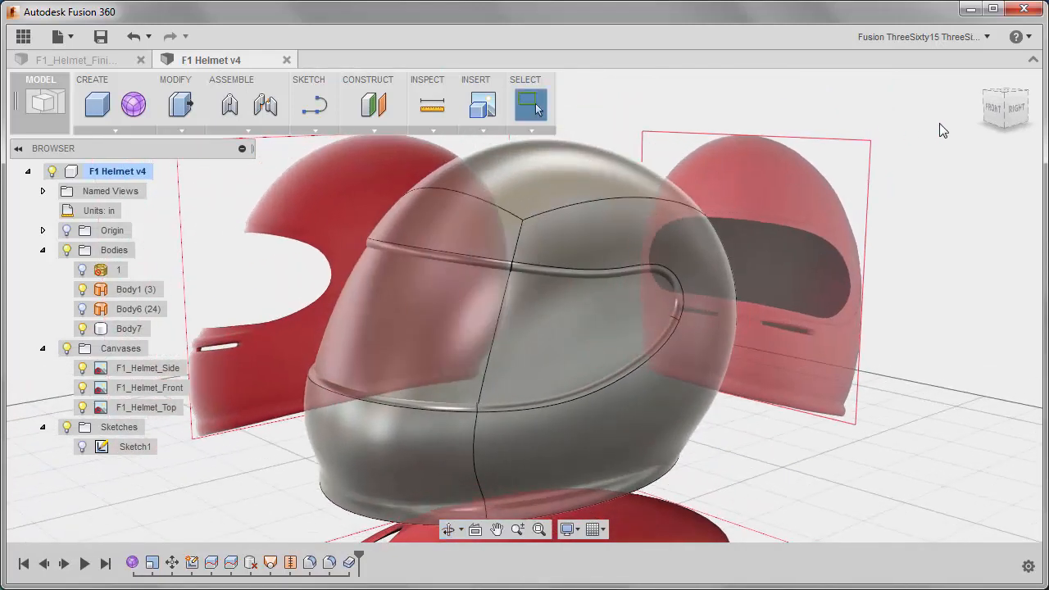
pyautogui.click(1016, 111)
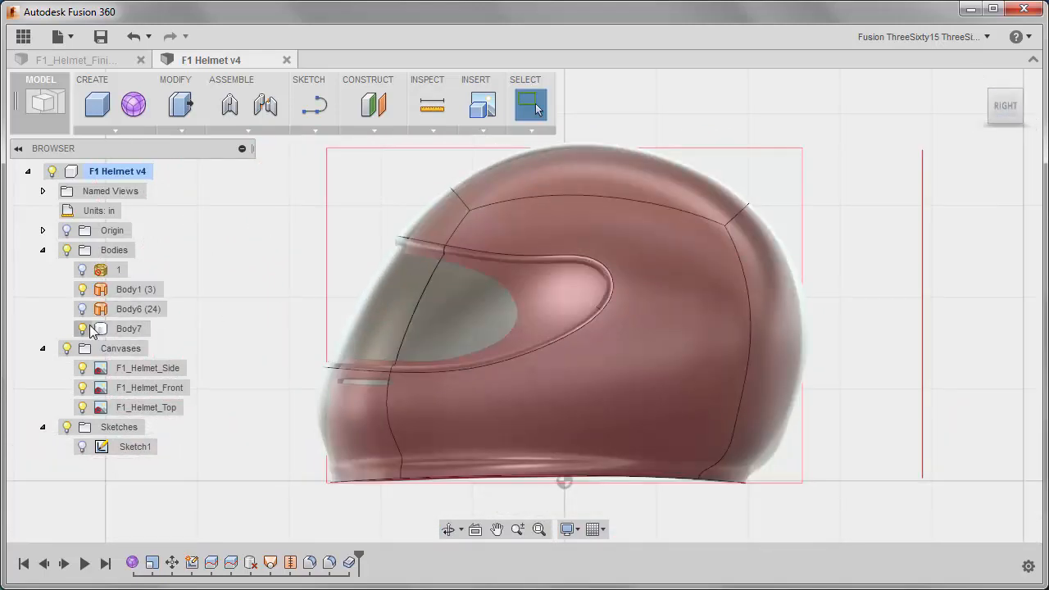
pyautogui.click(82, 328)
pyautogui.scroll(4, 324, 308)
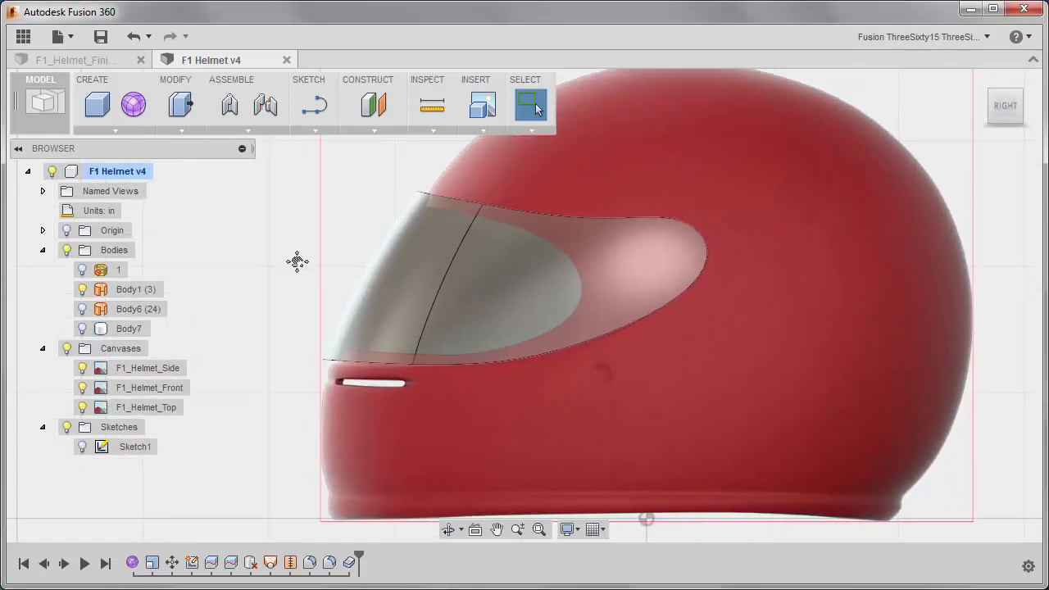
pyautogui.moveTo(296, 261); pyautogui.dragTo(291, 269, button='middle')
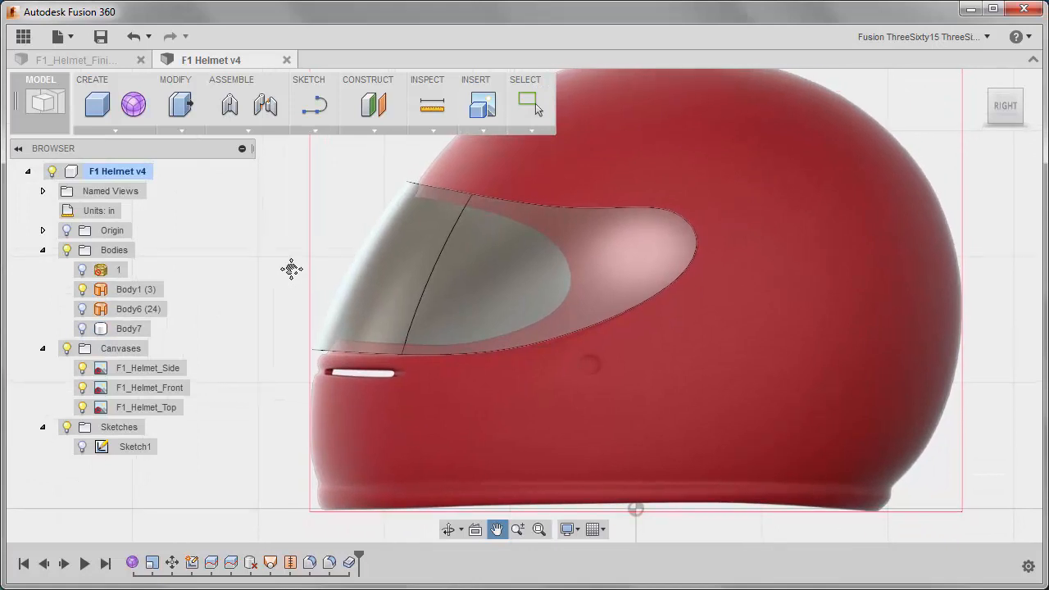
pyautogui.click(82, 289)
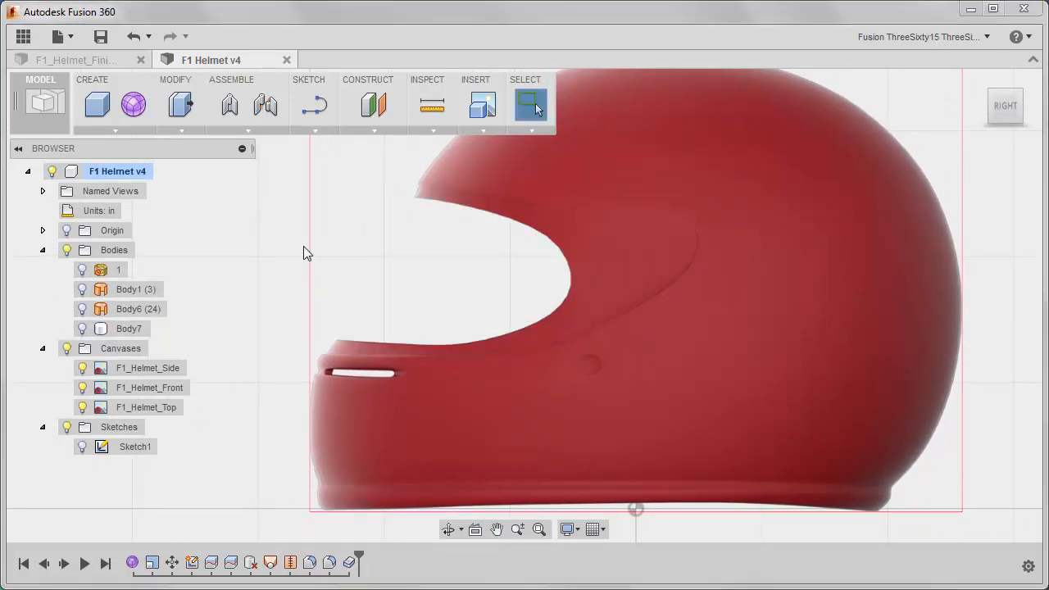
# Create a new sketch on the vertical origin plane that faces the right view
pyautogui.click(318, 130)
pyautogui.click(327, 145)
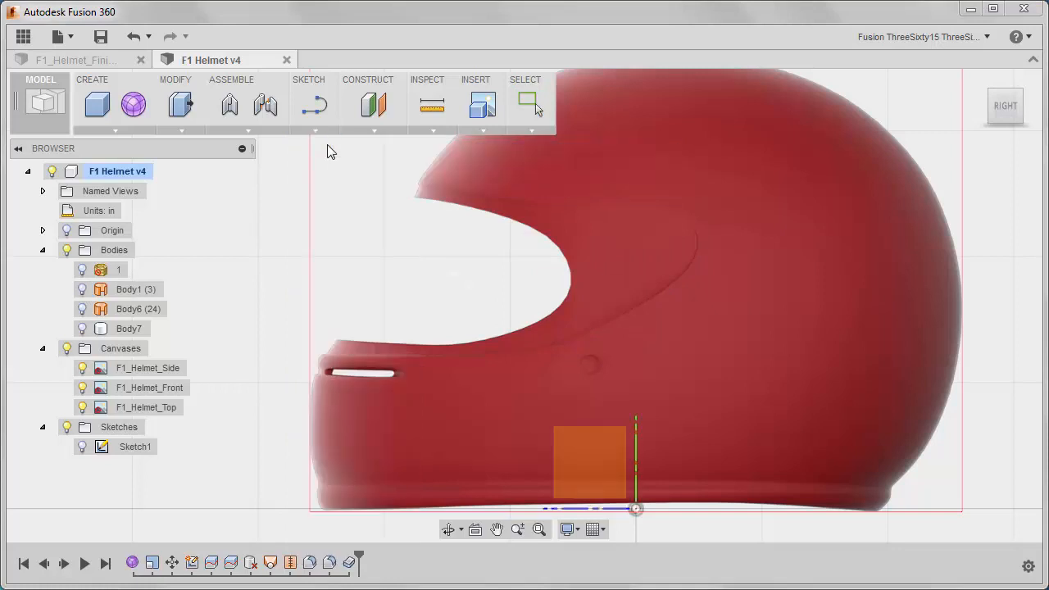
pyautogui.click(589, 459)
pyautogui.click(579, 441)
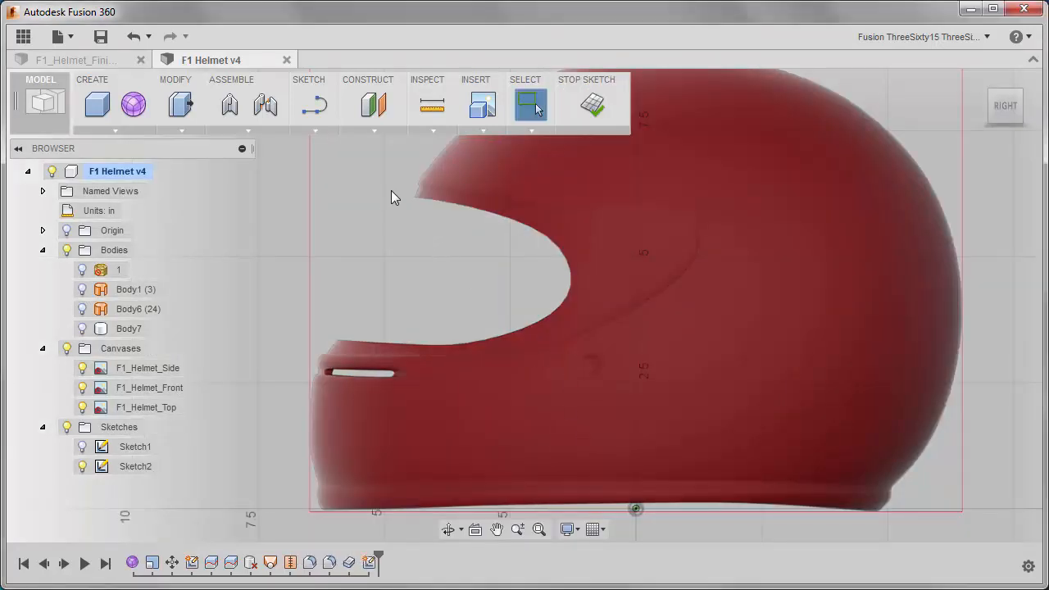
# Sketch an open six-point spline tracing the face opening on the side canvas, with both ends extending past the helmet's front
pyautogui.click(317, 129)
pyautogui.click(333, 297)
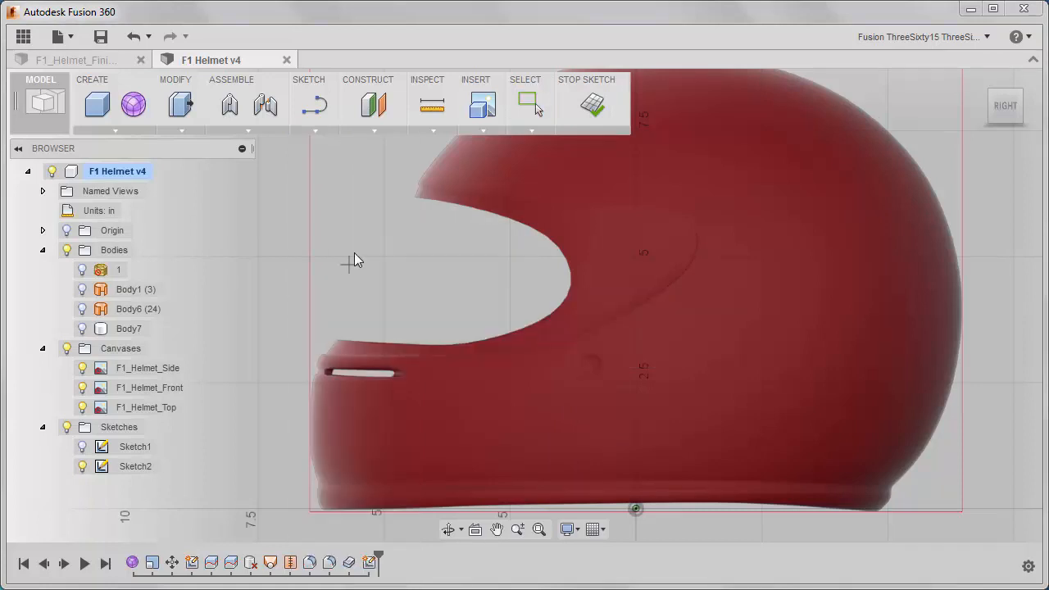
pyautogui.click(361, 186)
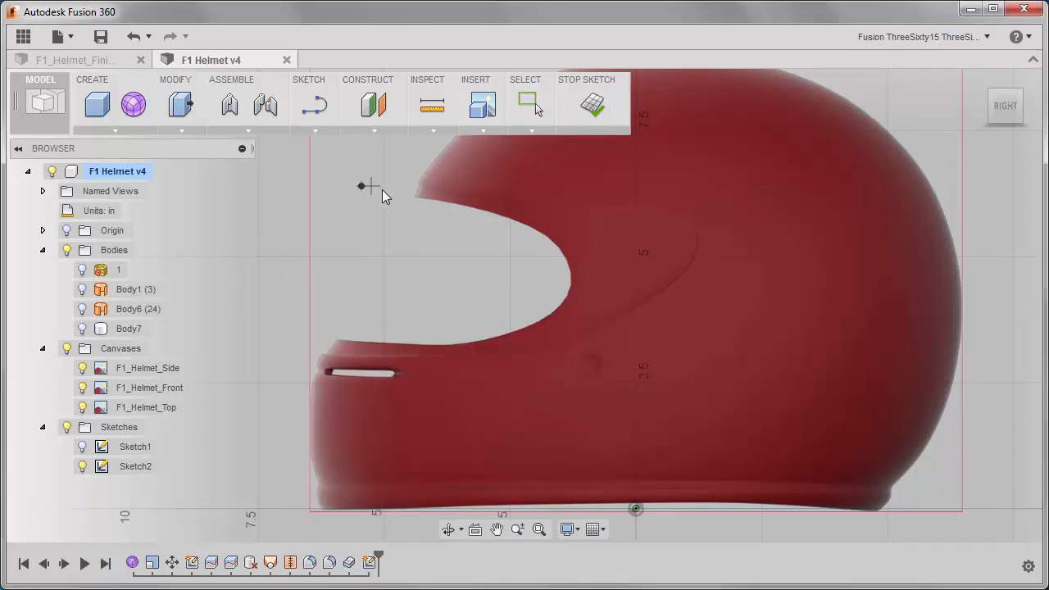
pyautogui.click(481, 209)
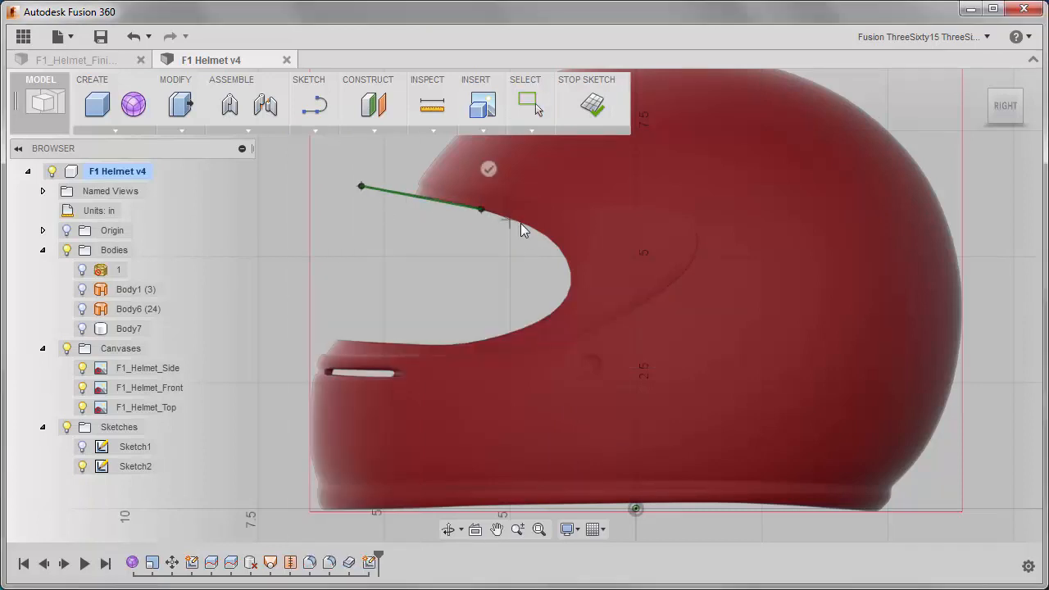
pyautogui.click(561, 248)
pyautogui.click(563, 302)
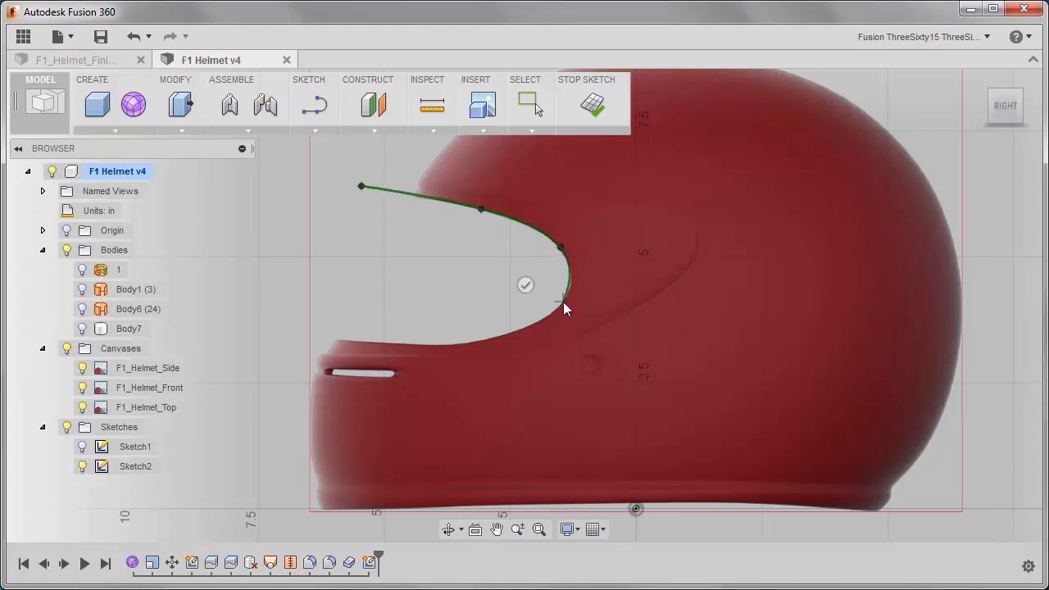
pyautogui.click(476, 338)
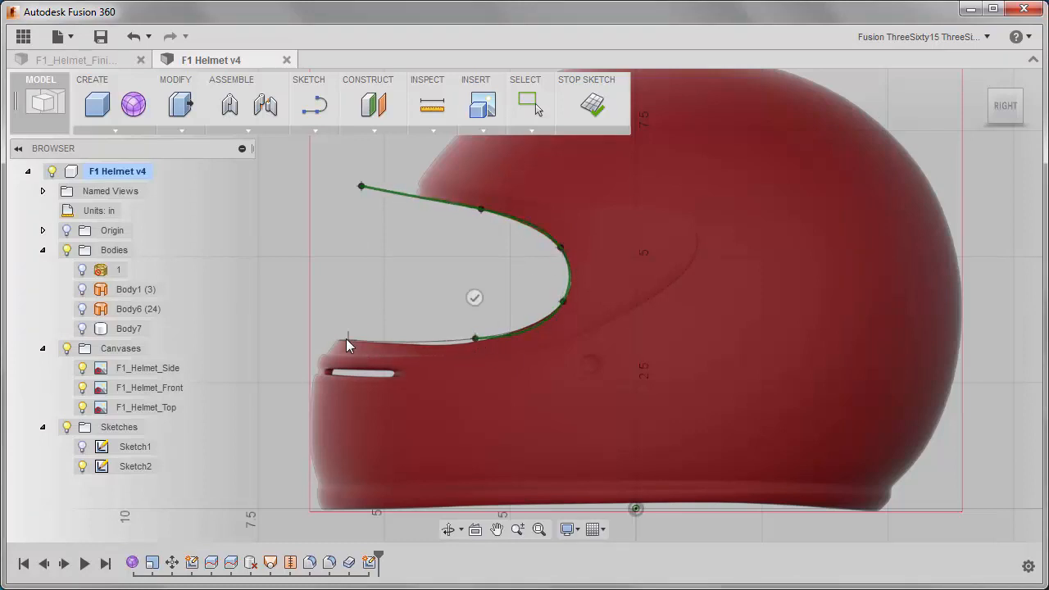
pyautogui.click(282, 324)
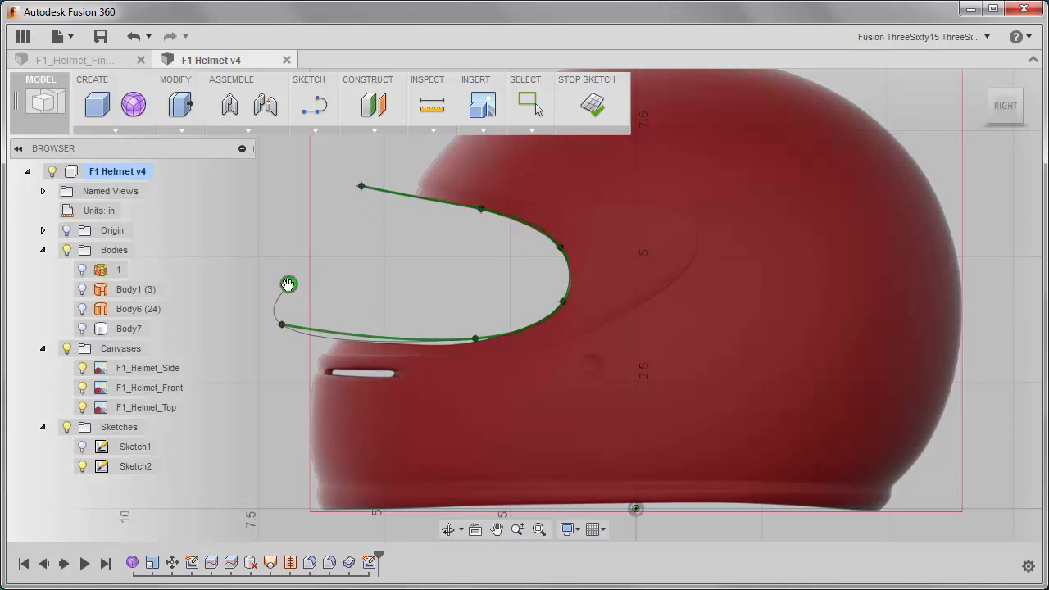
pyautogui.click(288, 284)
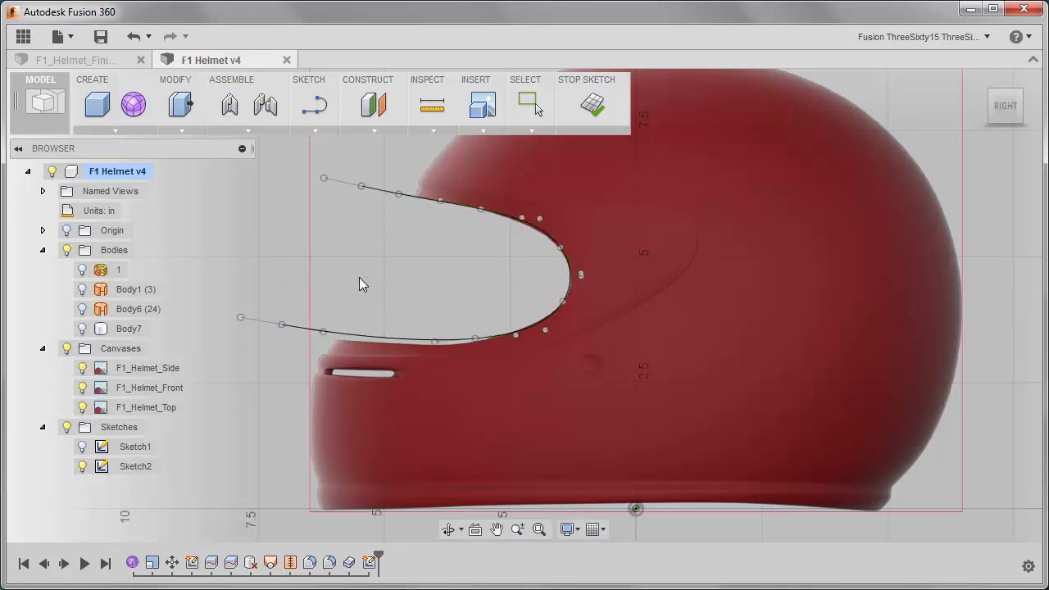
pyautogui.press('Escape')
# Move the spline's lower fit point and lower end point so the curve follows the opening's lower edge on the canvas
pyautogui.scroll(3, 360, 281)
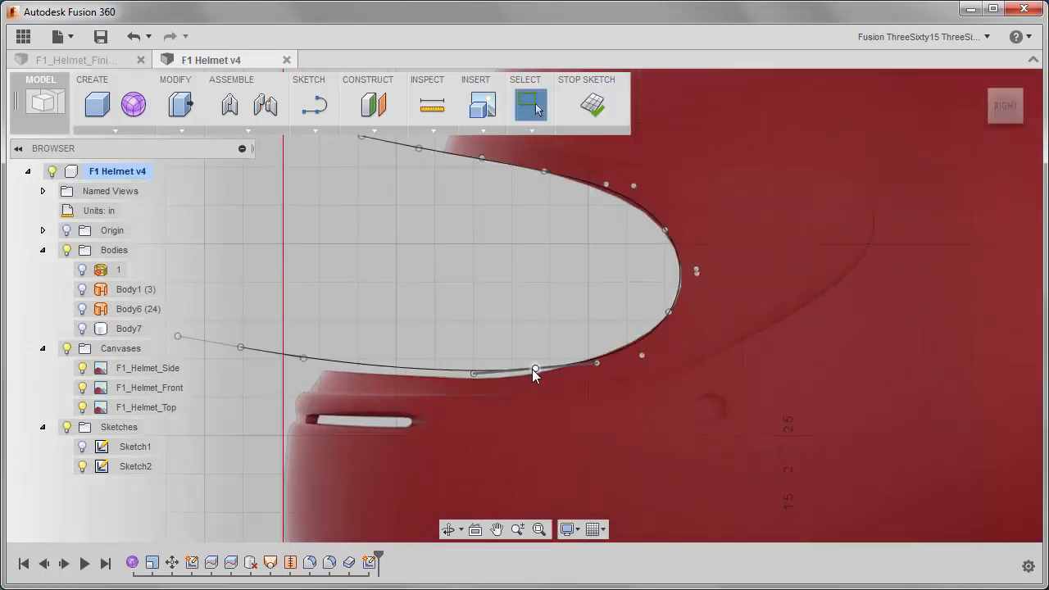
pyautogui.moveTo(535, 369); pyautogui.dragTo(495, 378)
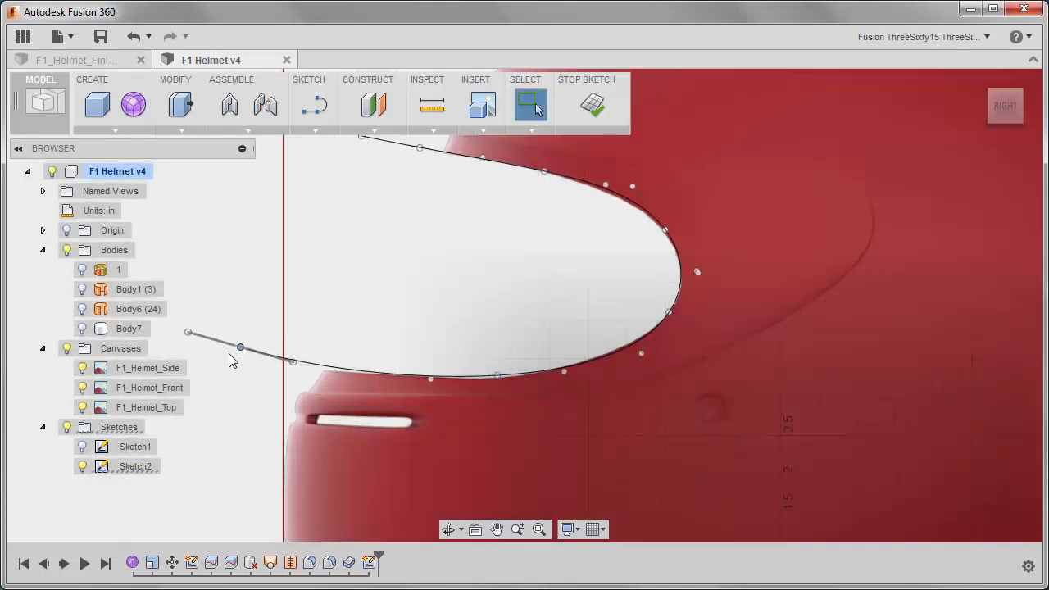
pyautogui.moveTo(240, 348); pyautogui.dragTo(231, 355)
pyautogui.moveTo(437, 278); pyautogui.dragTo(433, 343, button='middle')
pyautogui.press('Escape')
# Adjust the spline's upper rear fit point and upper end point to match the opening's upper edge on the canvas
pyautogui.click(661, 295)
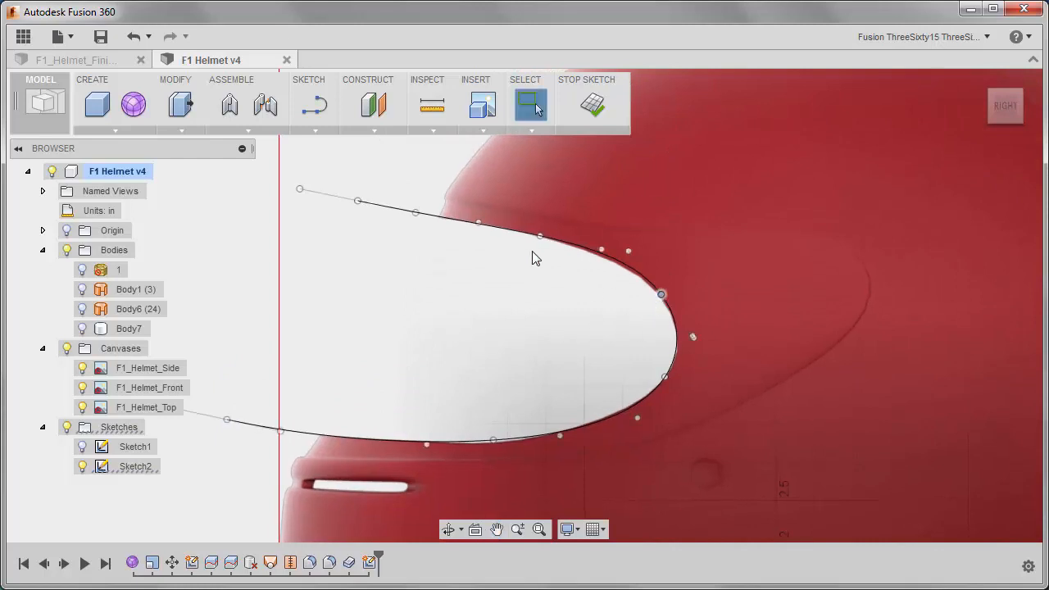
pyautogui.click(525, 283)
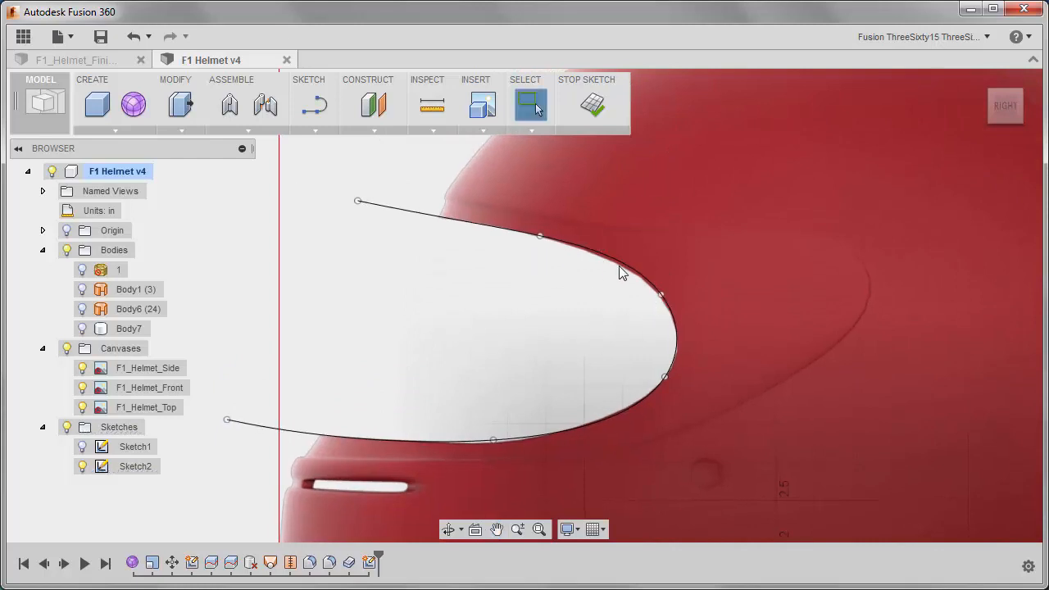
pyautogui.moveTo(662, 293); pyautogui.dragTo(664, 300)
pyautogui.moveTo(358, 209); pyautogui.dragTo(354, 208)
# Finish the opening sketch and show the solid shell Body7 again
pyautogui.scroll(-3, 405, 368)
pyautogui.keyDown('shift'); pyautogui.moveTo(405, 365); pyautogui.dragTo(453, 380, button='middle'); pyautogui.keyUp('shift')
pyautogui.moveTo(452, 380); pyautogui.dragTo(513, 353, button='middle')
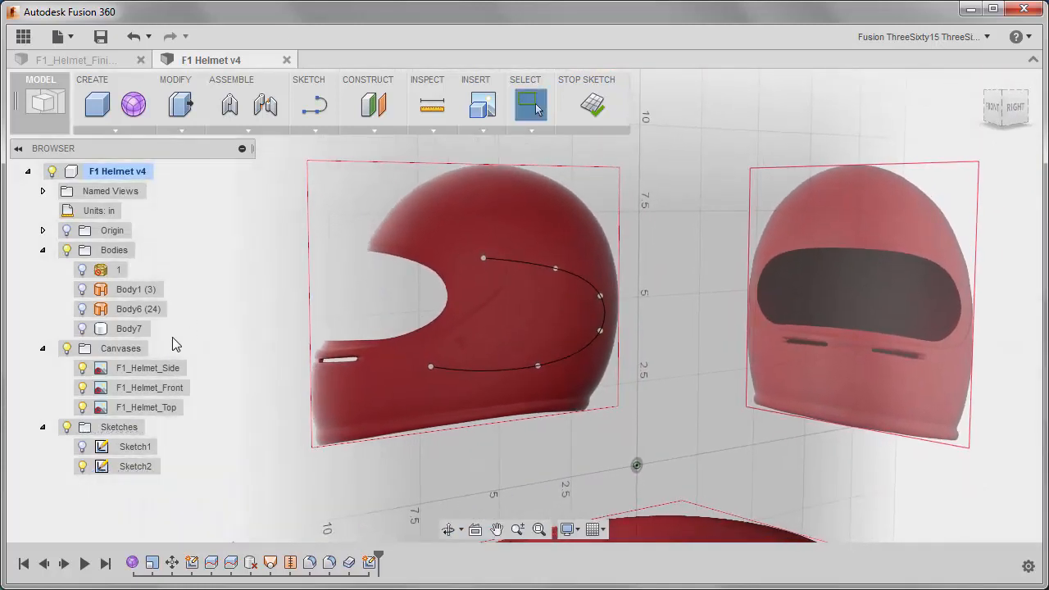
pyautogui.click(590, 107)
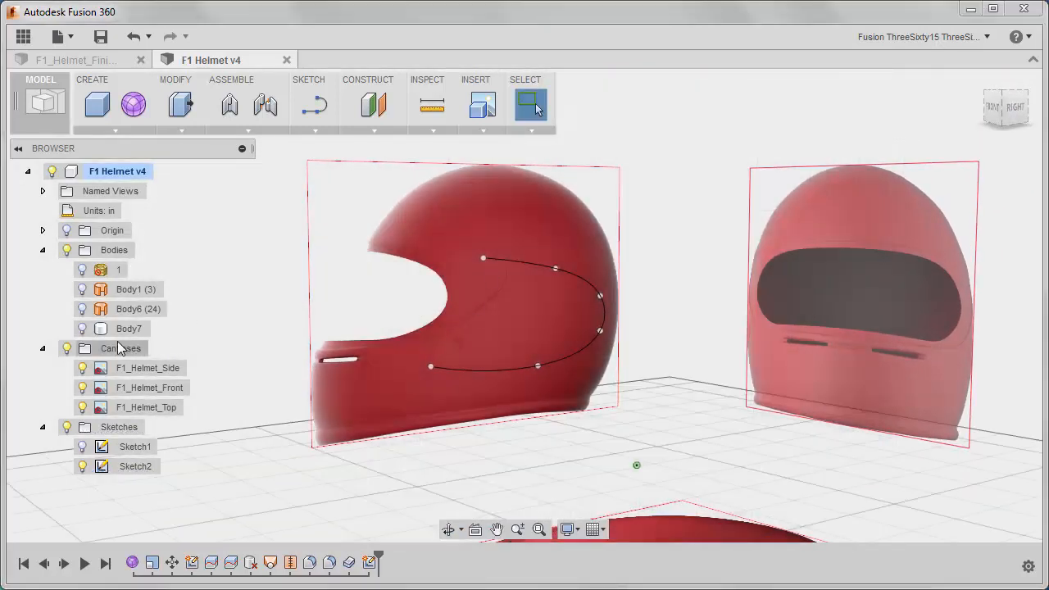
pyautogui.click(83, 328)
pyautogui.keyDown('shift'); pyautogui.moveTo(274, 356); pyautogui.dragTo(317, 358, button='middle'); pyautogui.keyUp('shift')
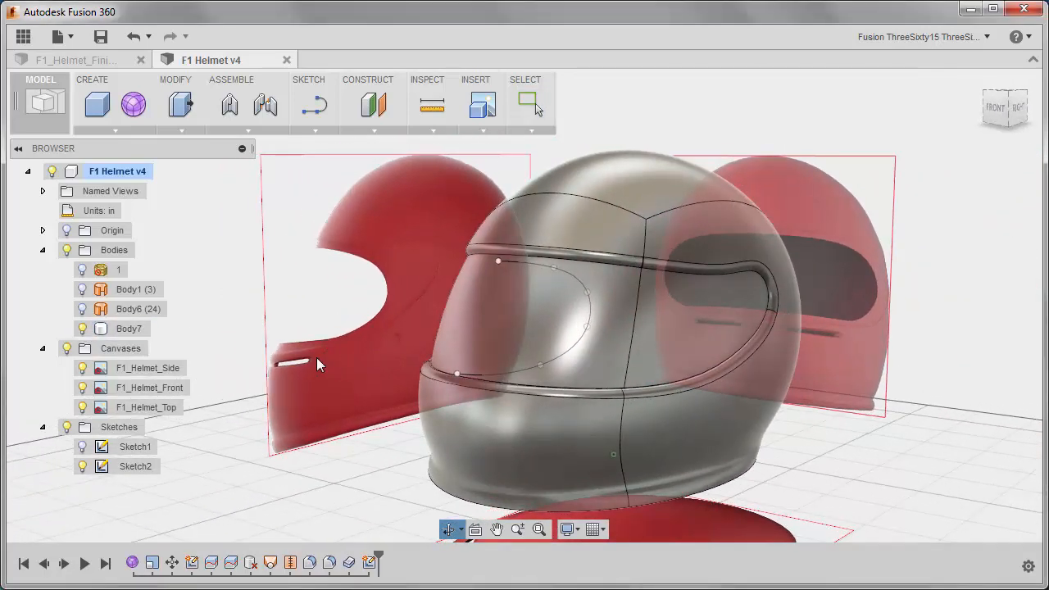
# Split Body7 using the opening spline as the splitting tool, with Extend Splitting Tool on
pyautogui.click(182, 129)
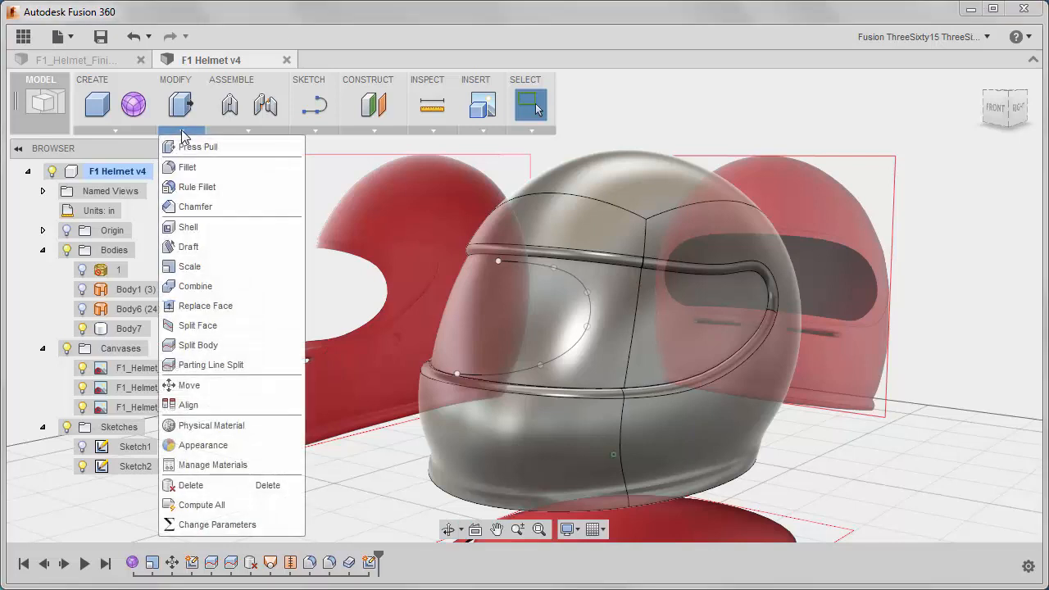
pyautogui.click(197, 345)
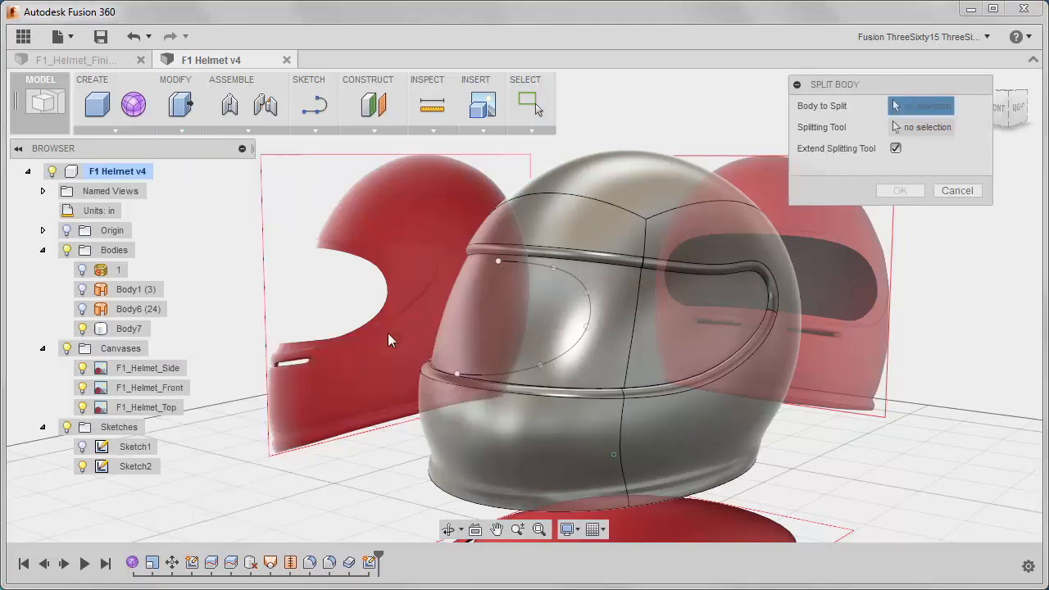
pyautogui.click(643, 357)
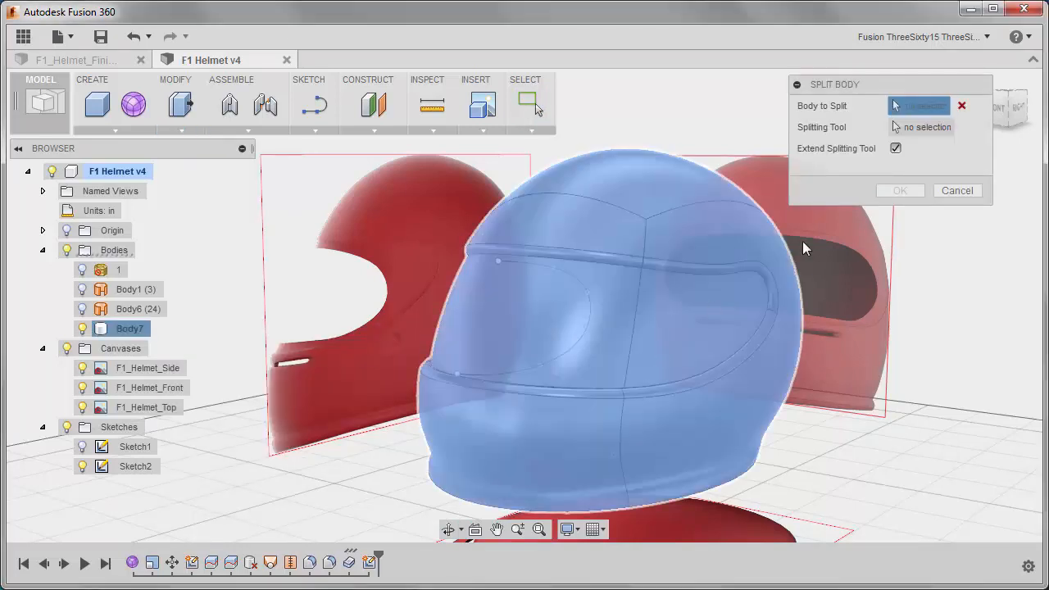
pyautogui.click(895, 127)
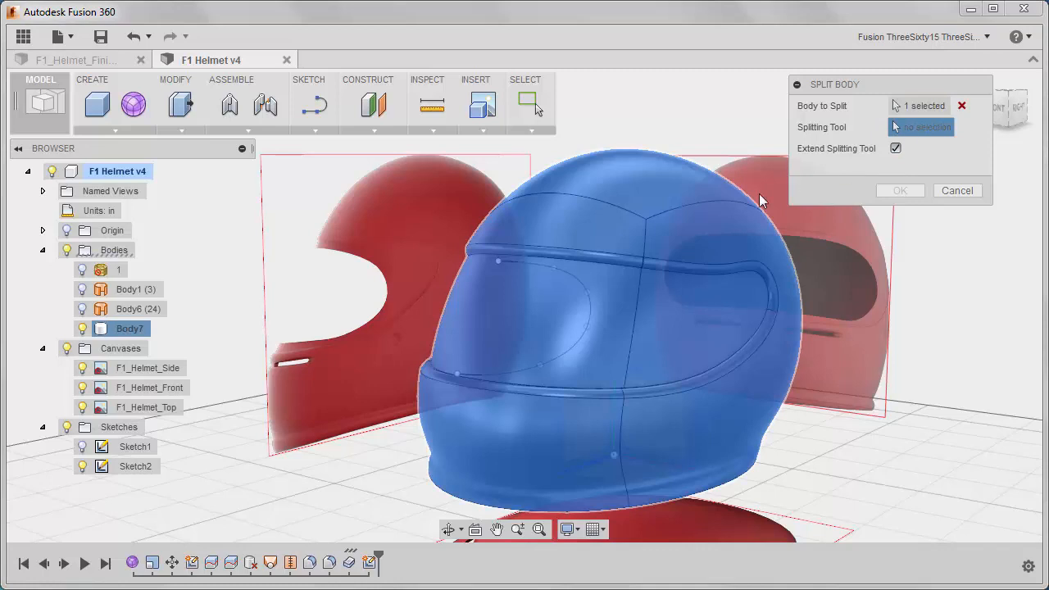
pyautogui.click(517, 261)
pyautogui.click(902, 190)
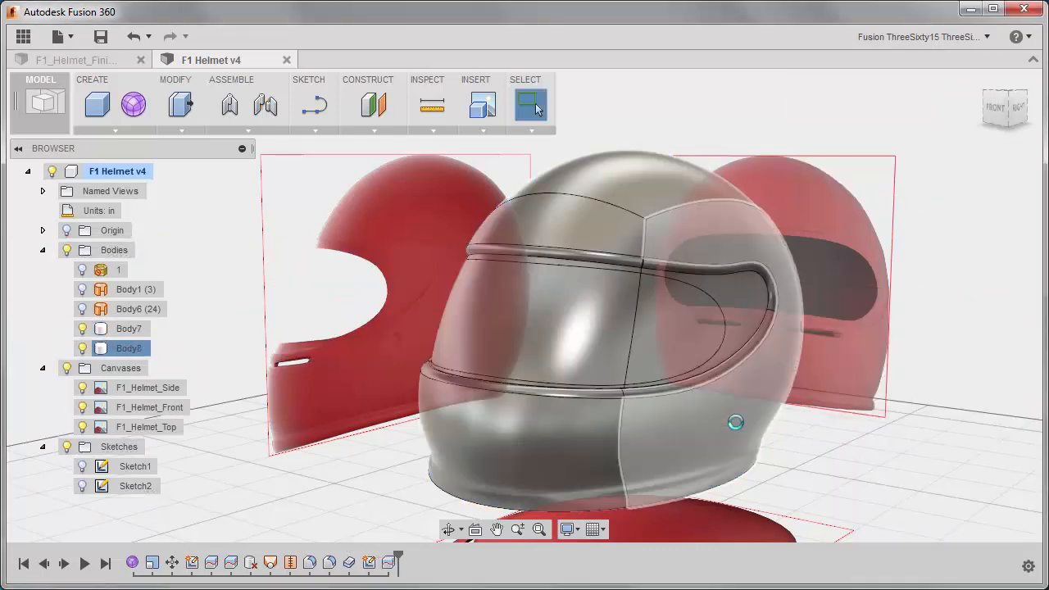
# Remove the split-off piece Body7 that fills the helmet's face opening
pyautogui.click(127, 332)
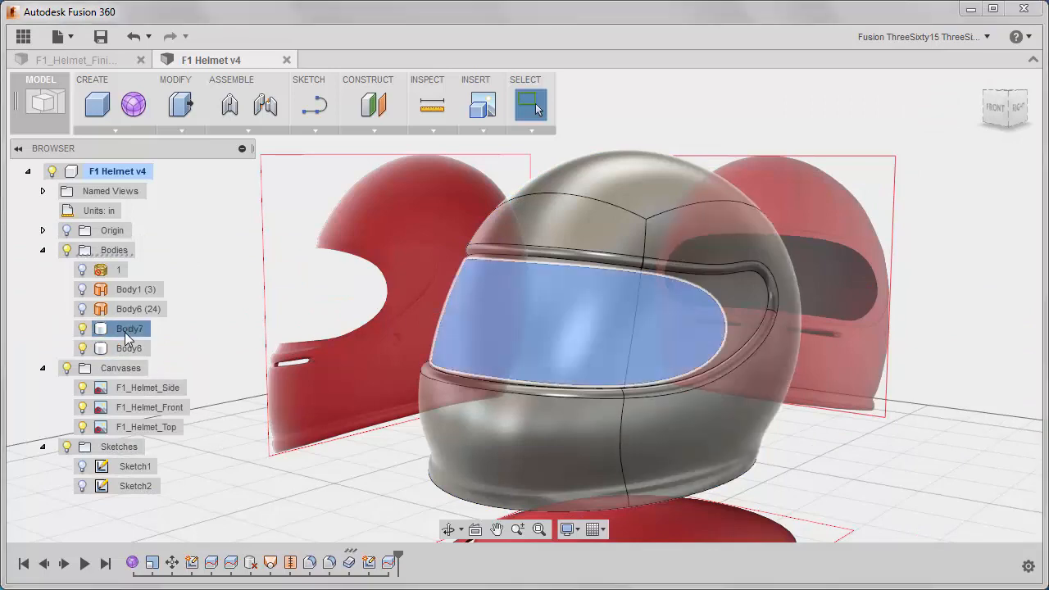
pyautogui.rightClick(127, 332)
pyautogui.click(178, 401)
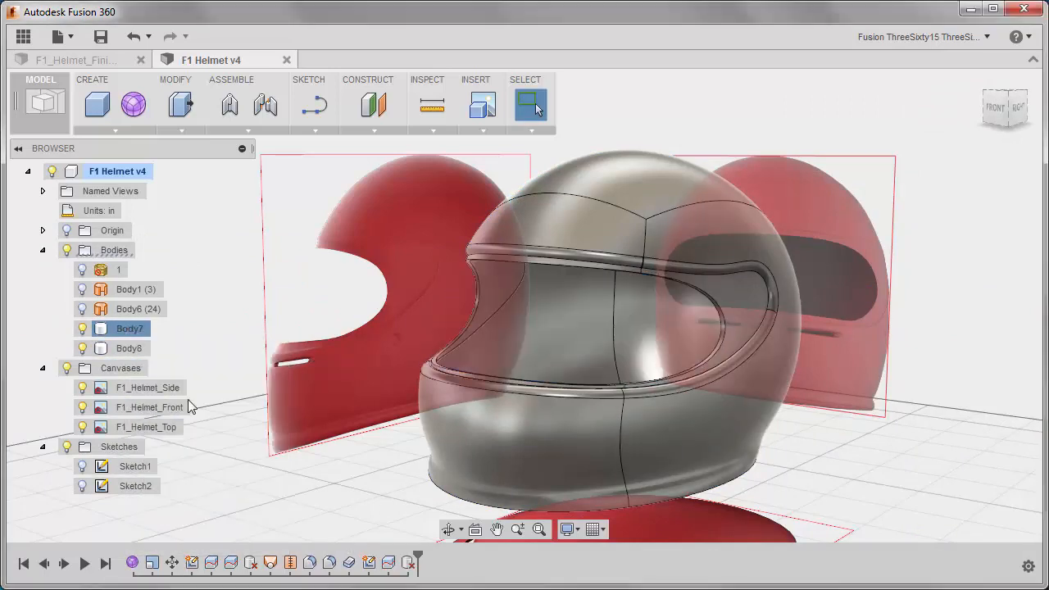
# Show the head body 1 and examine its fit inside the helmet opening from the front and side
pyautogui.keyDown('shift'); pyautogui.moveTo(320, 376); pyautogui.dragTo(236, 401, button='middle'); pyautogui.keyUp('shift')
pyautogui.click(83, 271)
pyautogui.moveTo(250, 400); pyautogui.dragTo(351, 405)
pyautogui.keyDown('shift'); pyautogui.moveTo(351, 405); pyautogui.dragTo(347, 407, button='middle'); pyautogui.keyUp('shift')
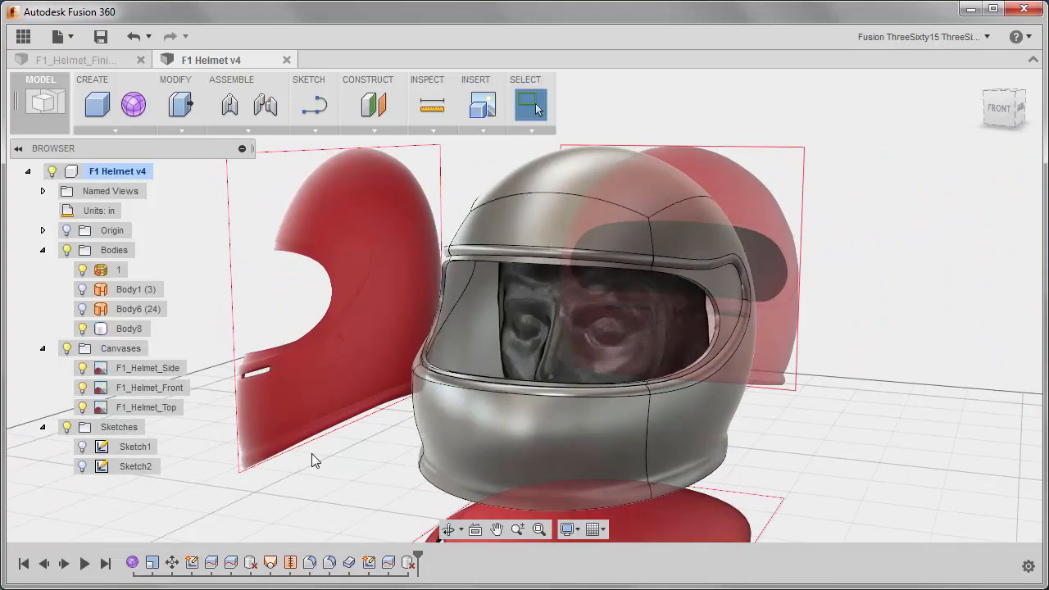
pyautogui.keyDown('shift'); pyautogui.moveTo(311, 453); pyautogui.dragTo(349, 412, button='middle'); pyautogui.keyUp('shift')
pyautogui.click(1005, 110)
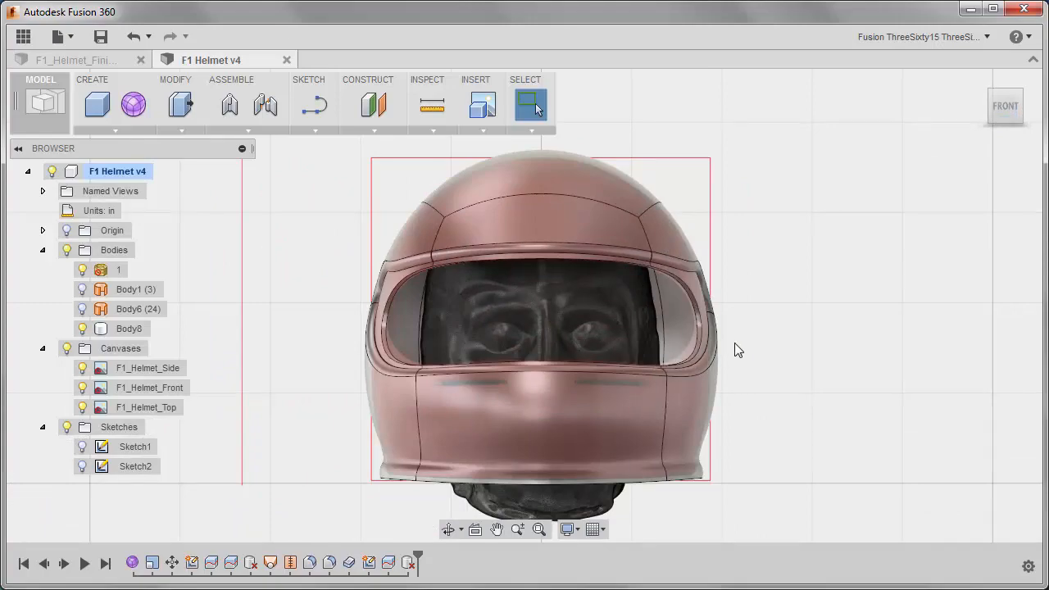
pyautogui.keyDown('shift'); pyautogui.moveTo(744, 334); pyautogui.dragTo(593, 320, button='middle'); pyautogui.keyUp('shift')
pyautogui.click(789, 450)
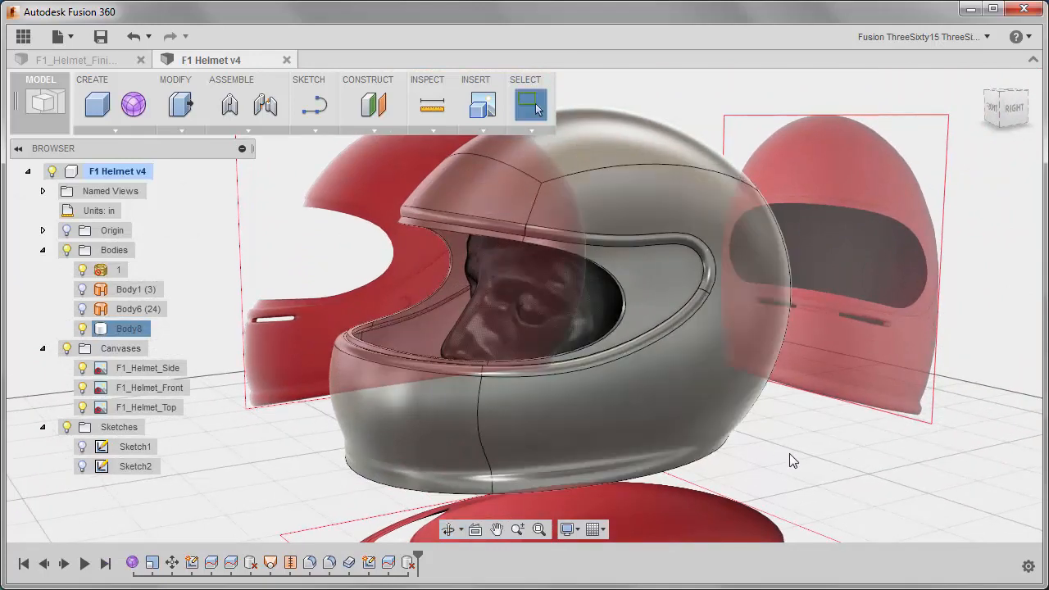